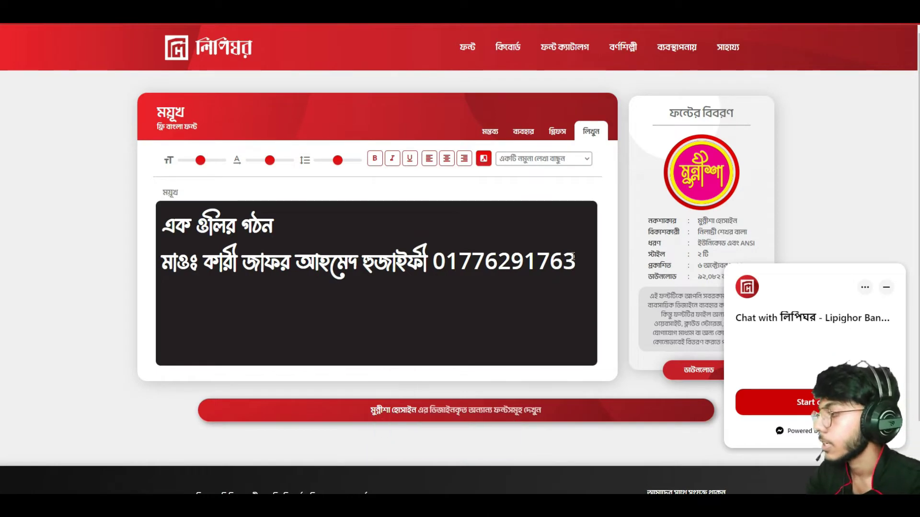
- Write ১০০% in Google's Bangla translation box, copy it, and replace the Lipighor font preview text with it
left_click_drag(574, 264, 168, 208)
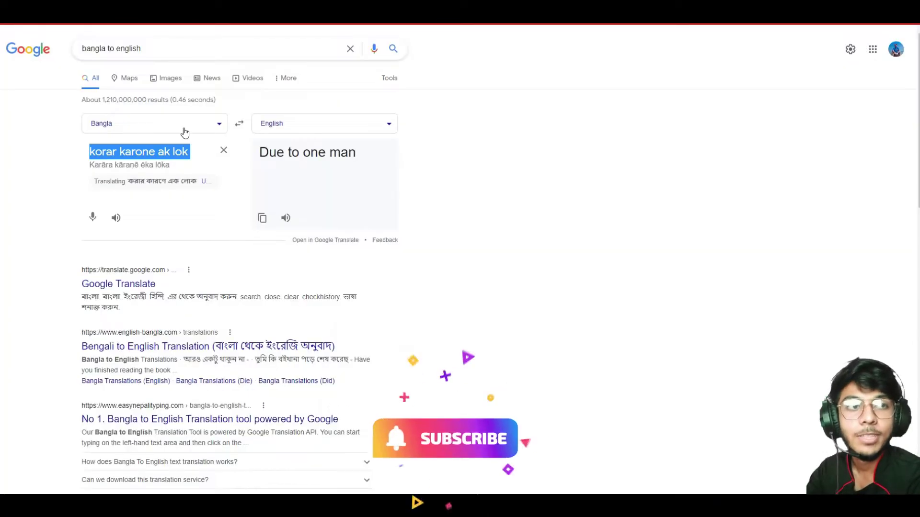
key("BackSpace")
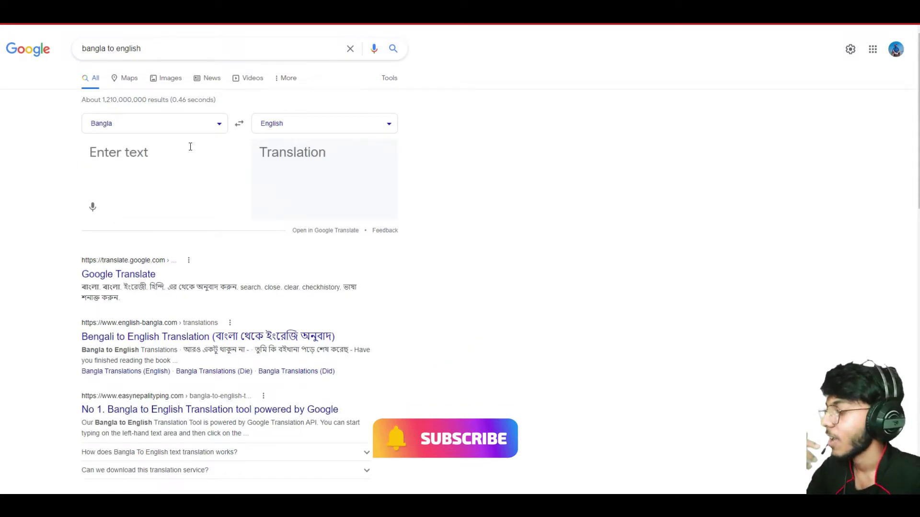
type("100")
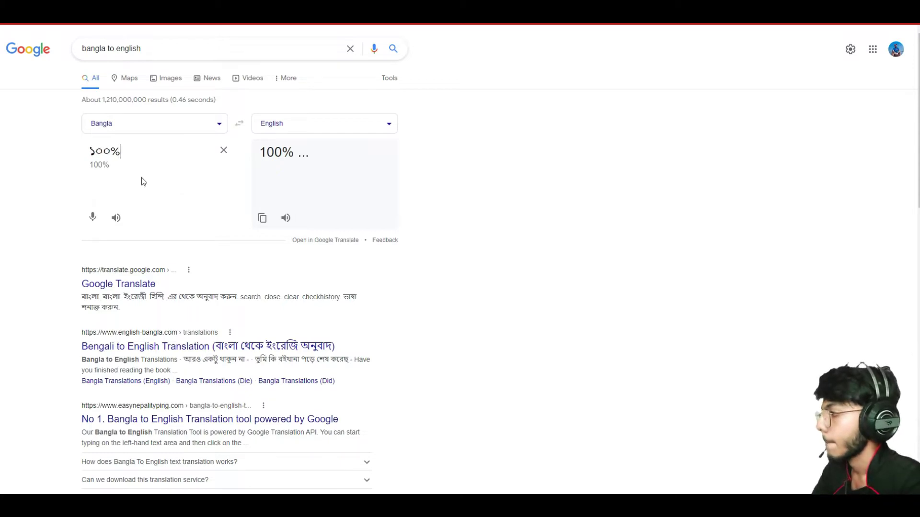
left_click_drag(155, 148, 37, 148)
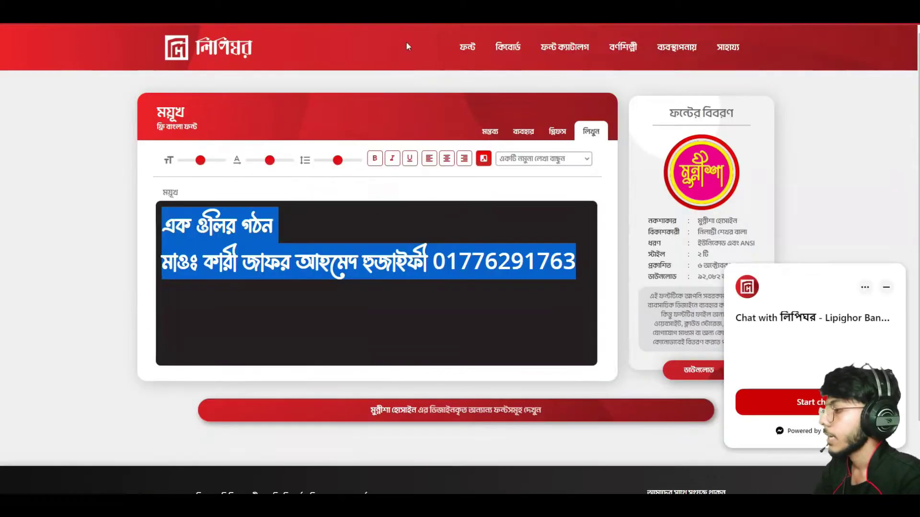
type("১০০%")
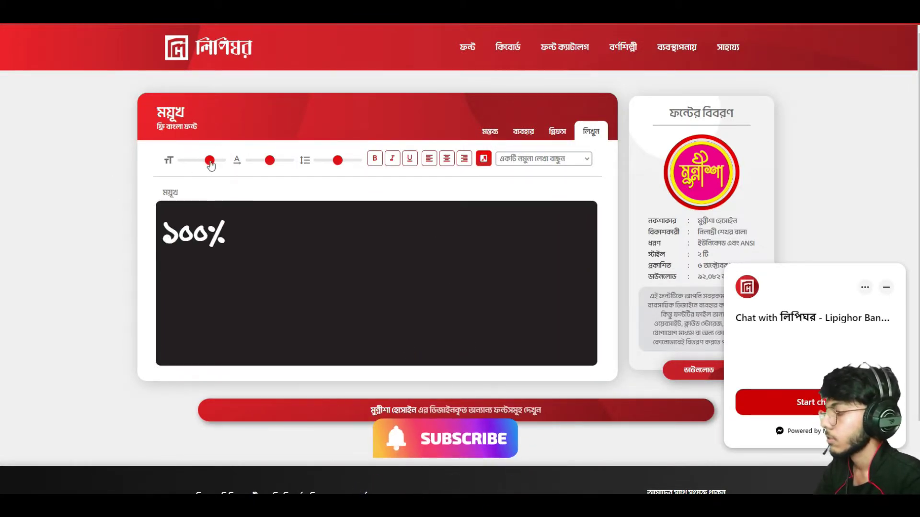
- Capture the ১০০% preview as a screenshot of about 171 × 115 px and save it as Screenshot_12 in PNG format
left_click(512, 135)
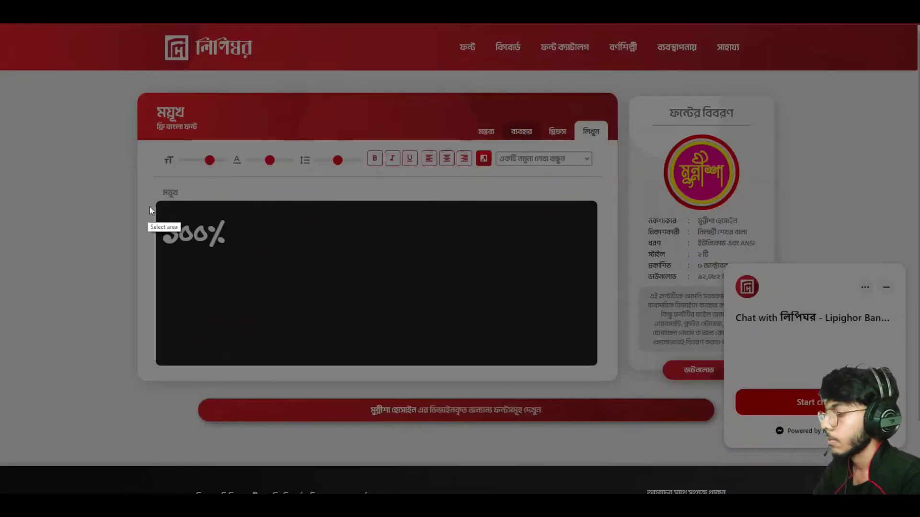
mouse_move(157, 203)
left_mouse_down()
mouse_move(171, 229)
mouse_move(257, 256)
mouse_move(240, 259)
left_mouse_up()
left_click(217, 269)
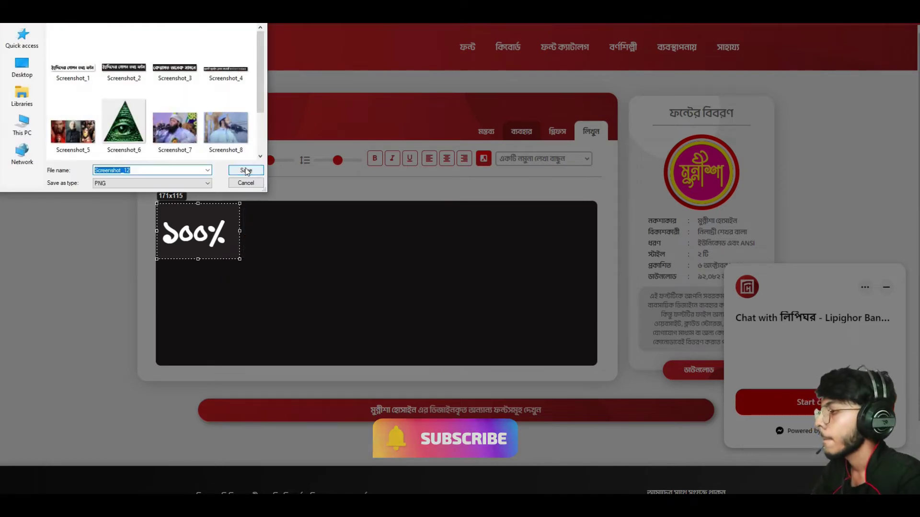
left_click(251, 171)
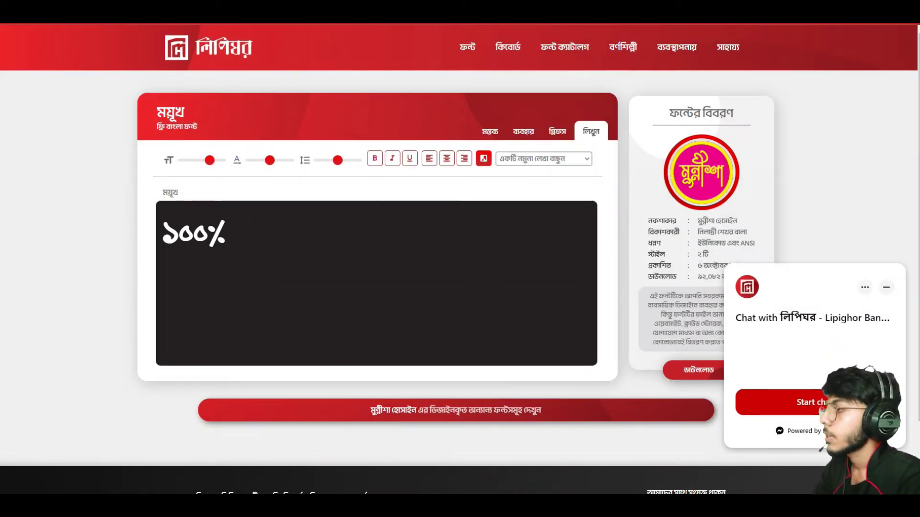
- Upload Screenshot_12 to remove.bg and download the version with its background removed
key("ctrl+Tab")
scroll(359, 180, "up", 2)
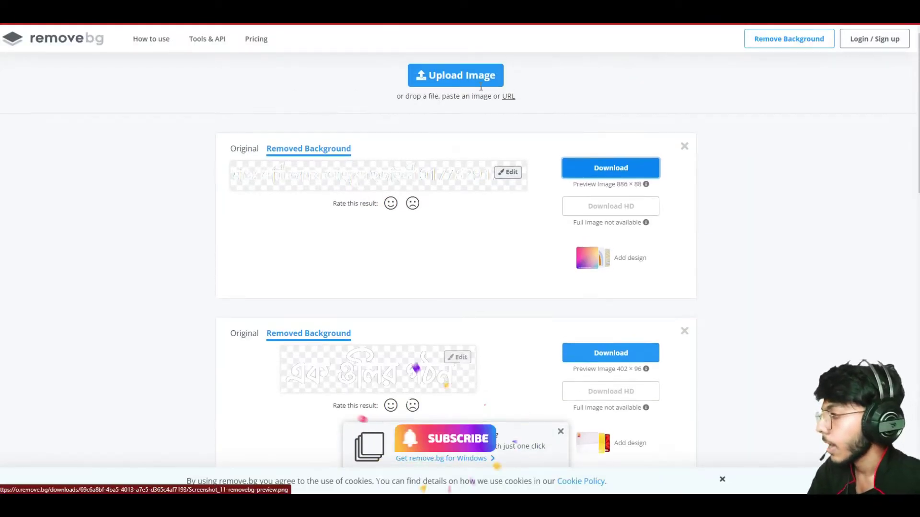
left_click(469, 73)
left_click(287, 188)
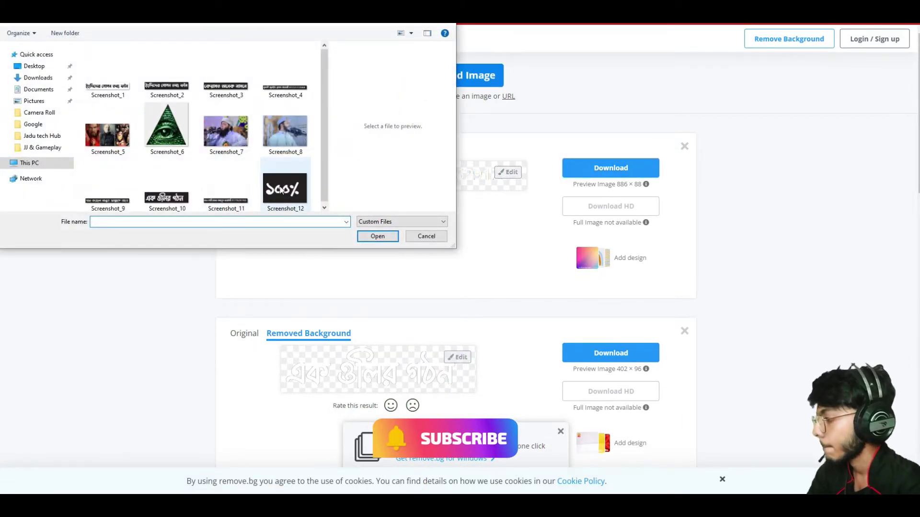
left_click(379, 237)
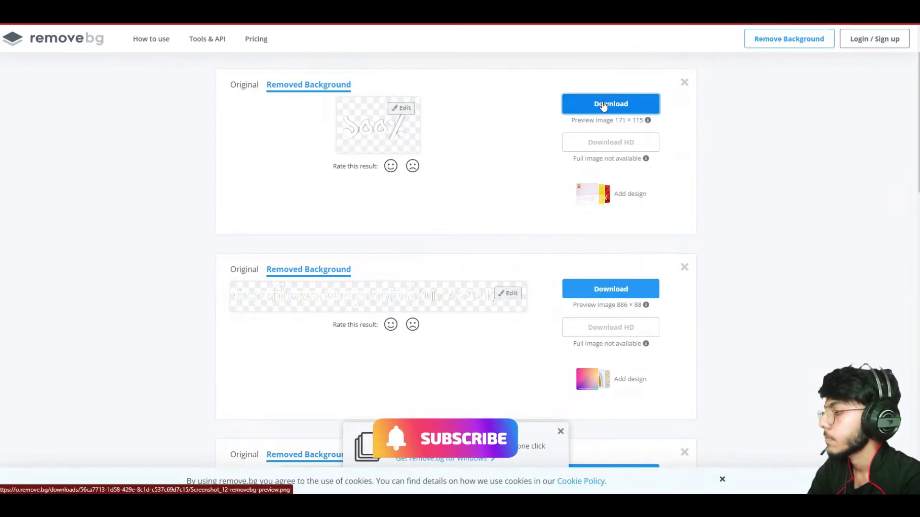
left_click(582, 102)
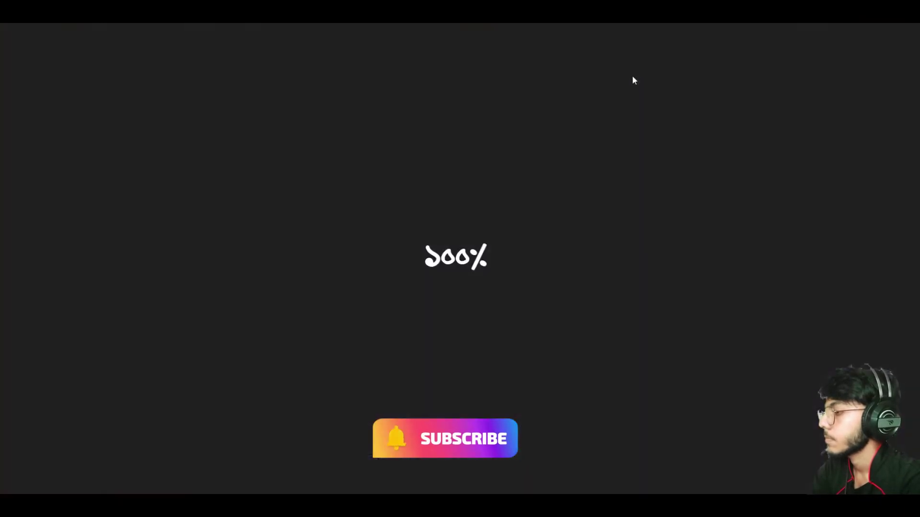
- Copy the background-free ১০০% image from the image viewer and paste it into the Canva thumbnail
left_click(479, 15)
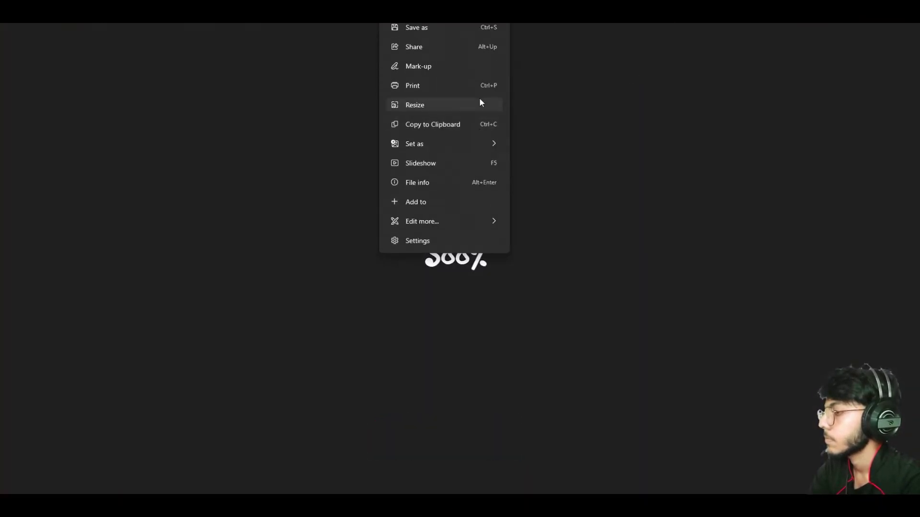
left_click(479, 123)
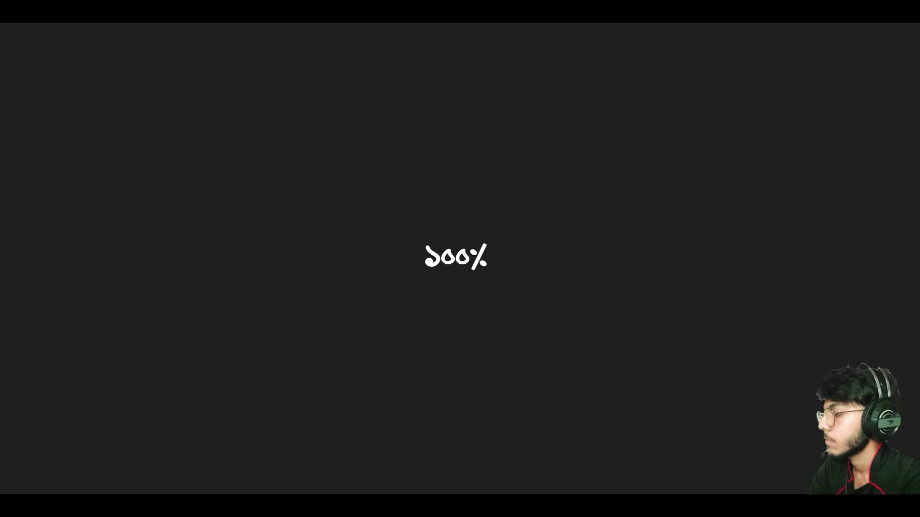
key("Escape")
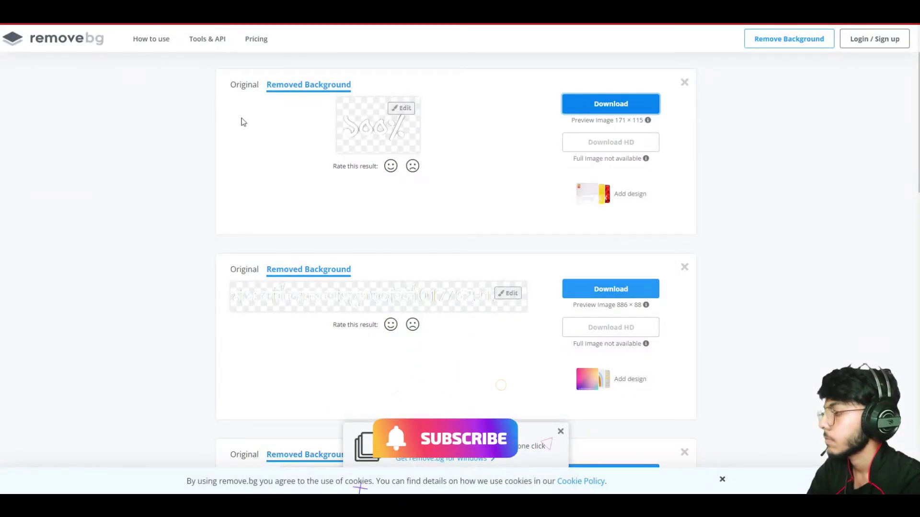
key("ctrl+Tab")
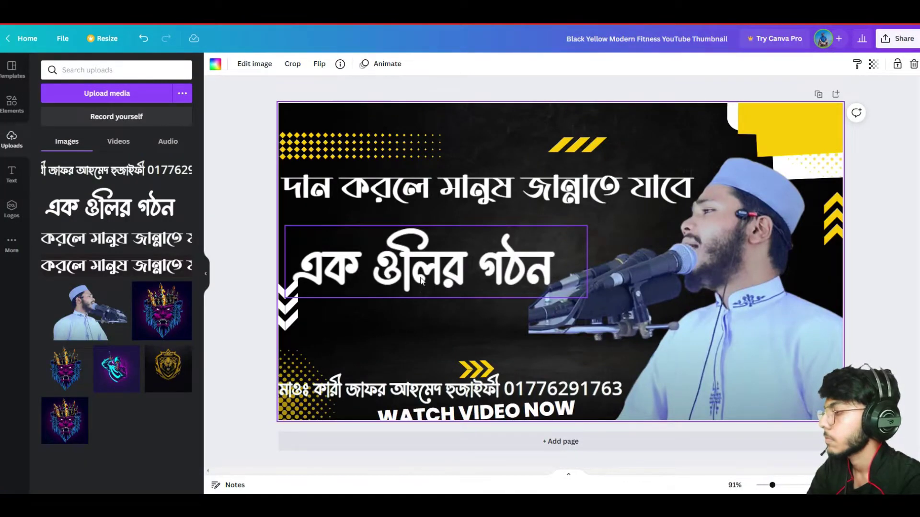
key("ctrl+v")
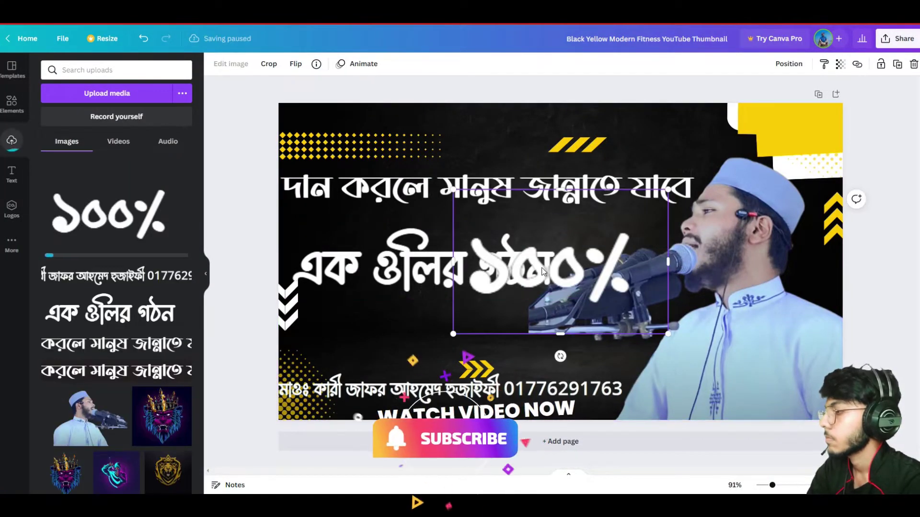
- Shrink the ১০০% image, tilt it slightly counterclockwise, and place it below the headline after moving the এক ওলির গঠন line down
left_click_drag(650, 321, 467, 230)
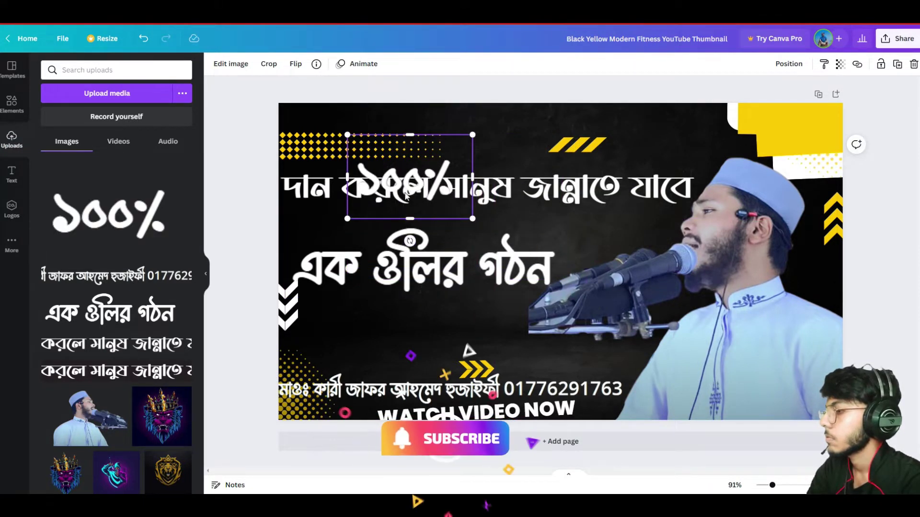
left_click_drag(406, 194, 412, 325)
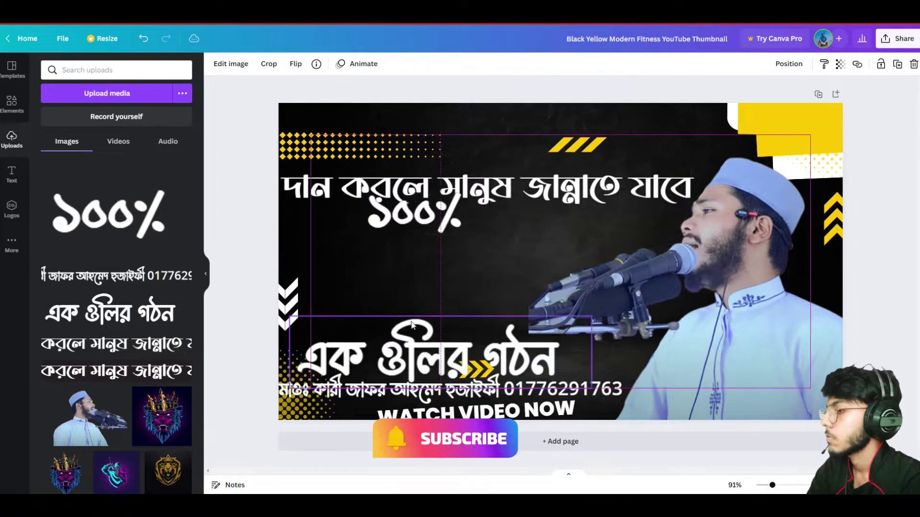
left_click_drag(410, 229, 411, 244)
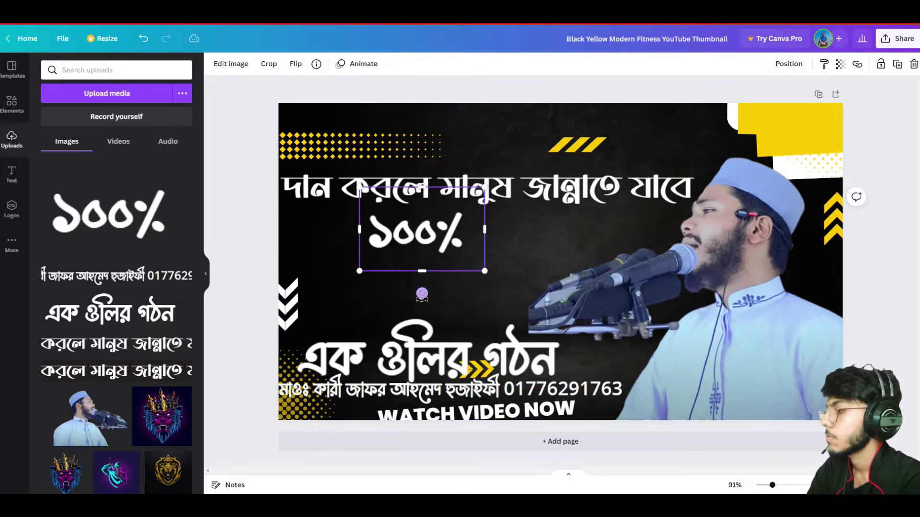
mouse_move(422, 293)
left_mouse_down()
mouse_move(461, 302)
mouse_move(439, 295)
left_mouse_up()
left_click_drag(427, 234, 534, 235)
- Move the white chevrons to the thumbnail's top edge and place the এক ওলির গঠন line below the ১০০% image
left_click_drag(469, 362, 448, 295)
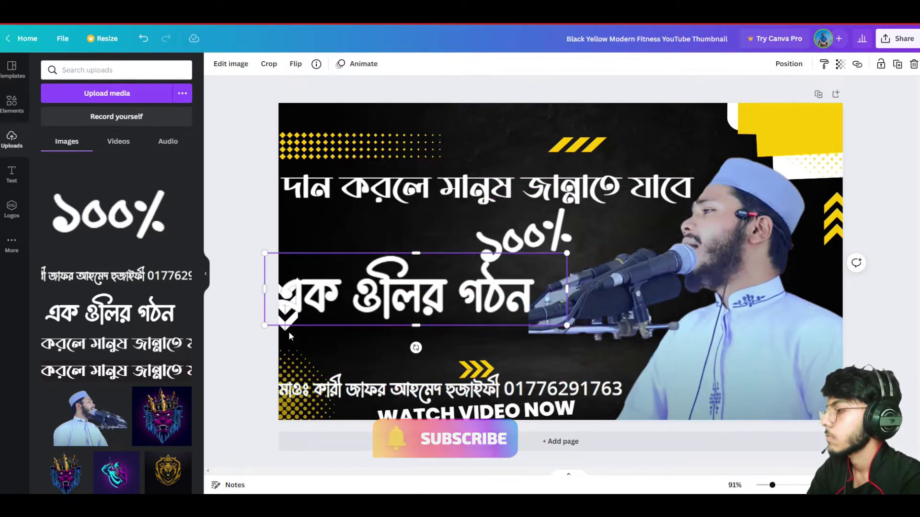
left_click_drag(288, 329, 335, 278)
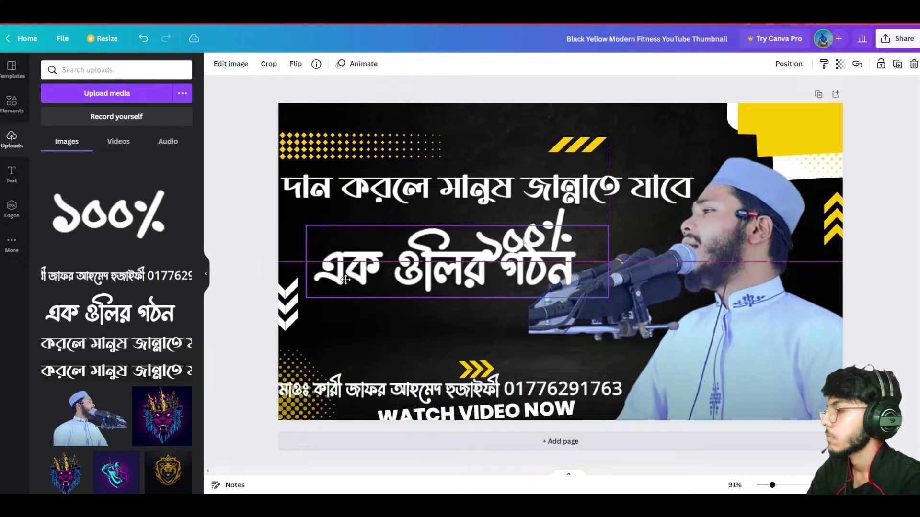
left_click_drag(287, 307, 358, 38)
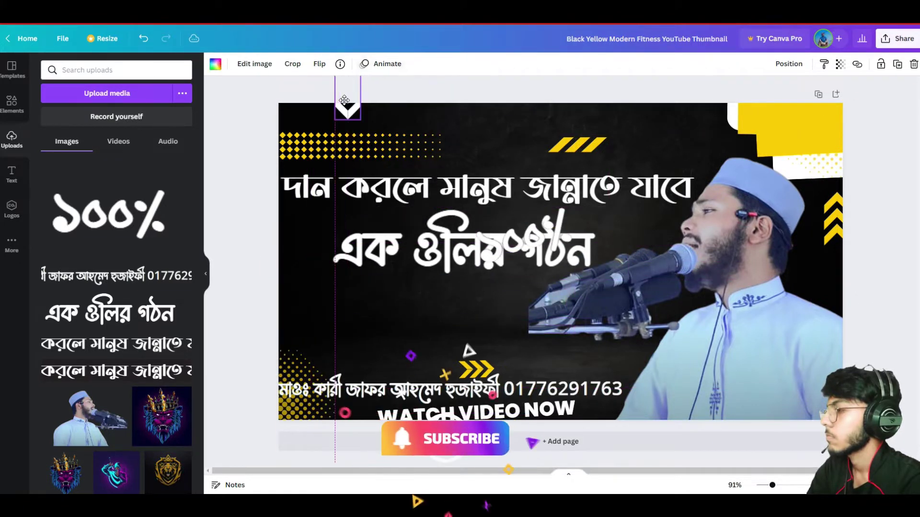
left_click(427, 243)
left_click_drag(427, 243, 400, 305)
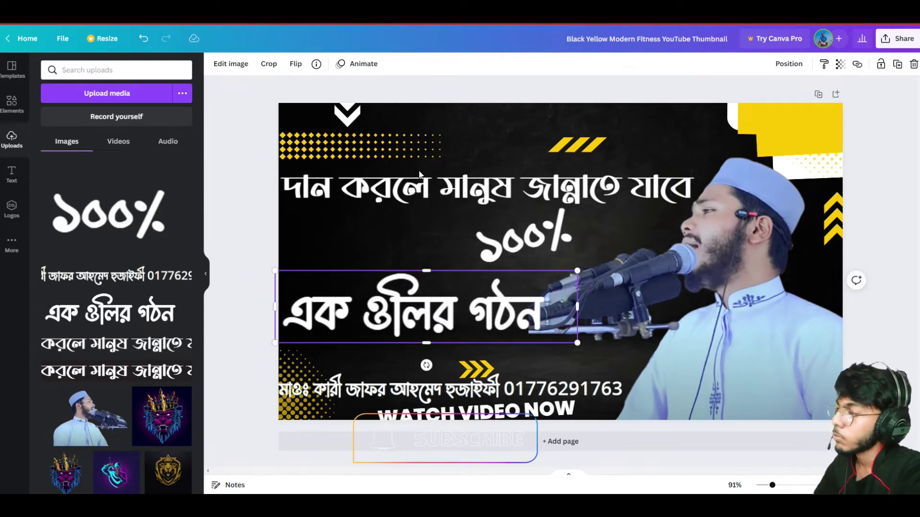
- Adjust the spacing of the text lines and move the ১০০% image down close above the এক ওলির গঠন line
left_click_drag(419, 175, 422, 169)
left_click_drag(501, 241, 500, 232)
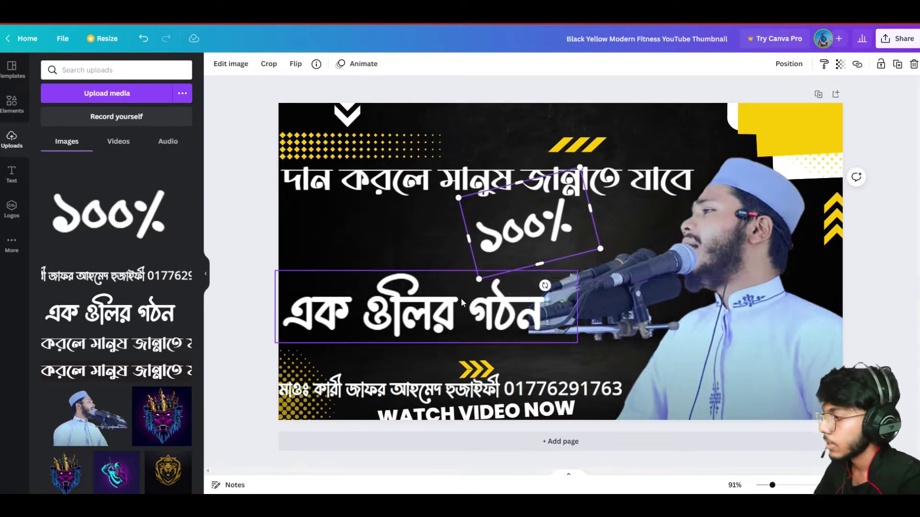
mouse_move(462, 302)
left_mouse_down()
mouse_move(463, 277)
mouse_move(460, 298)
left_mouse_up()
left_click_drag(493, 237, 476, 255)
- Move the দান করলে মানুষ জান্নাতে যাবে headline down near ১০০% and shrink it slightly to fit the canvas edge
left_click(463, 183)
left_click_drag(464, 183, 456, 210)
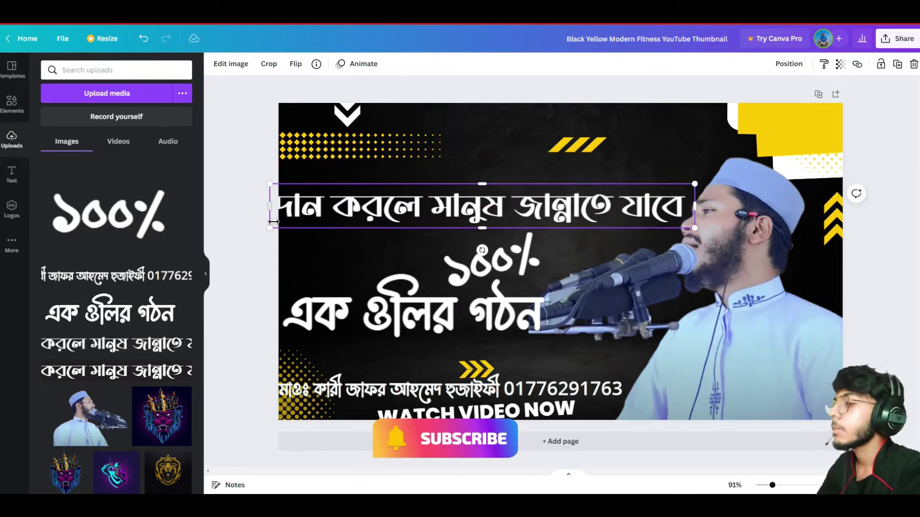
left_click_drag(270, 229, 283, 223)
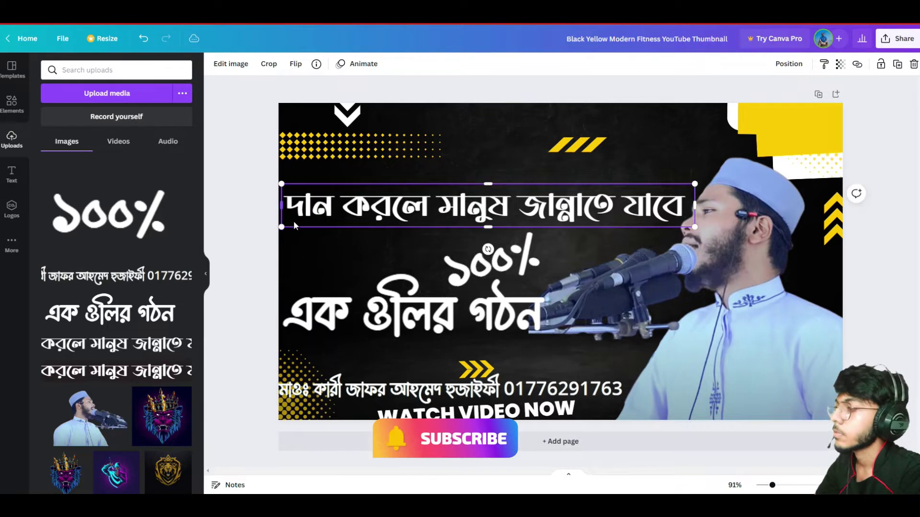
- Fine-tune the headline's position by nudging it slightly down until it sits just above the ১০০% image
left_click(332, 209)
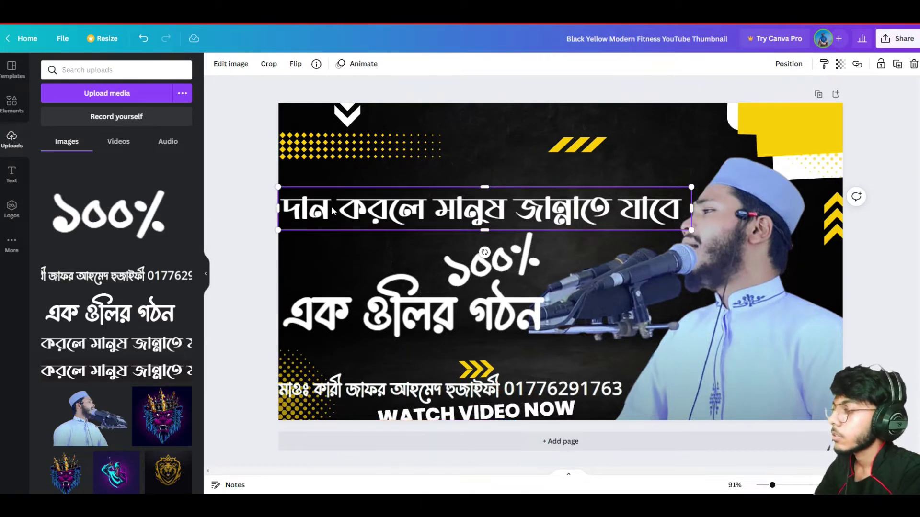
key("shift+Down")
key("shift+Down")
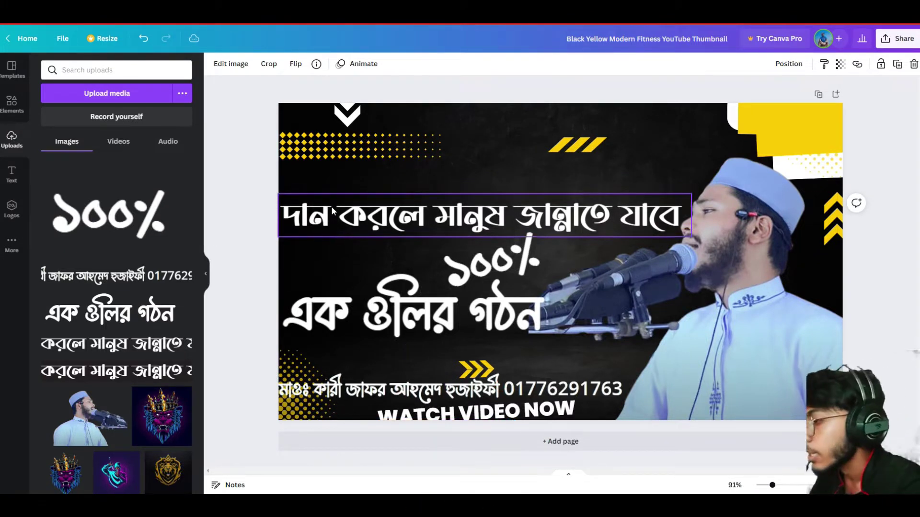
key("shift+Up")
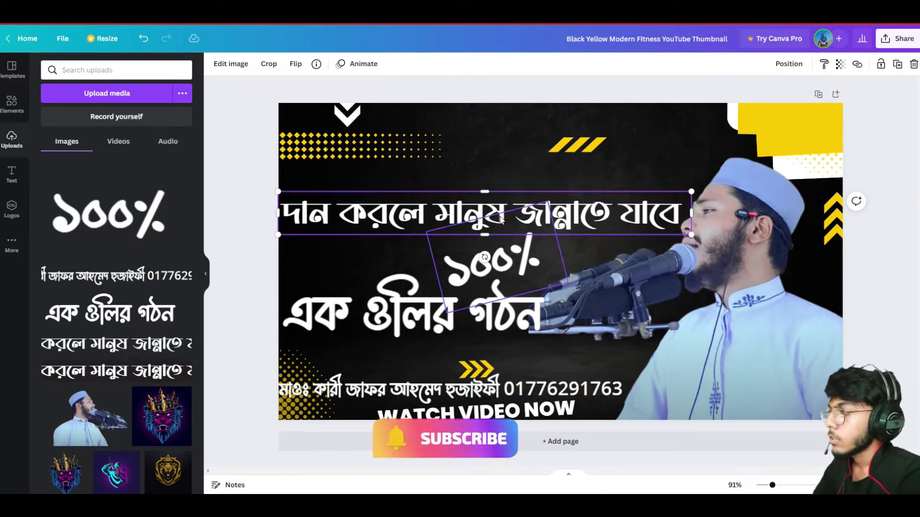
key("Up")
key("Up")
key("Up")
key("Up")
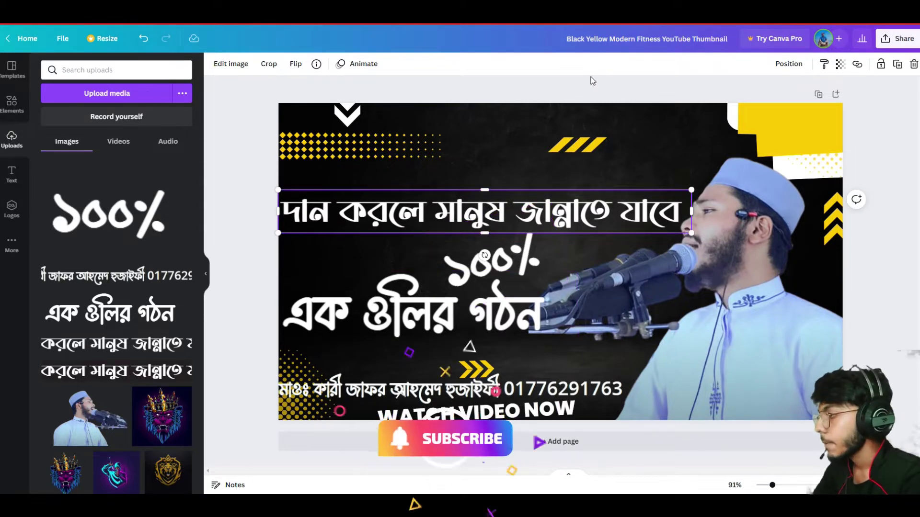
- Delete the white chevron graphic from the upper part of the thumbnail
key("Escape")
left_click_drag(352, 114, 436, 139)
right_click(439, 150)
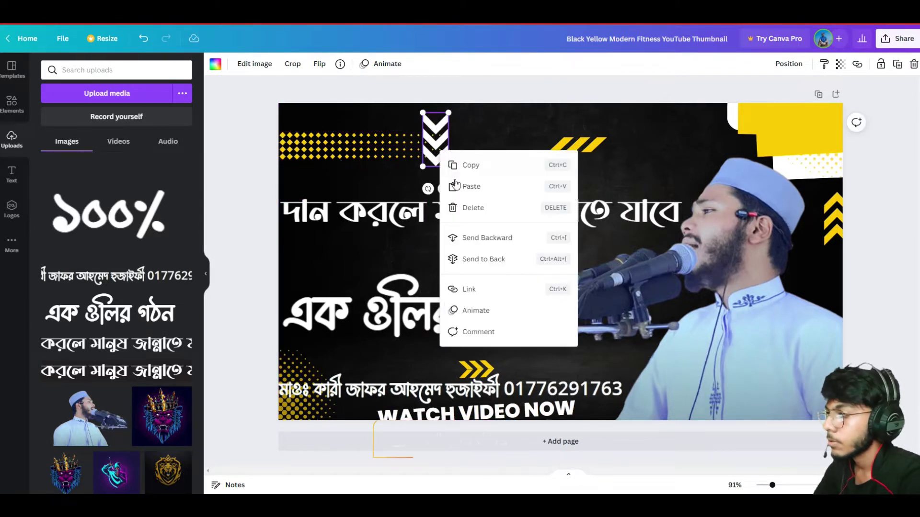
left_click(470, 207)
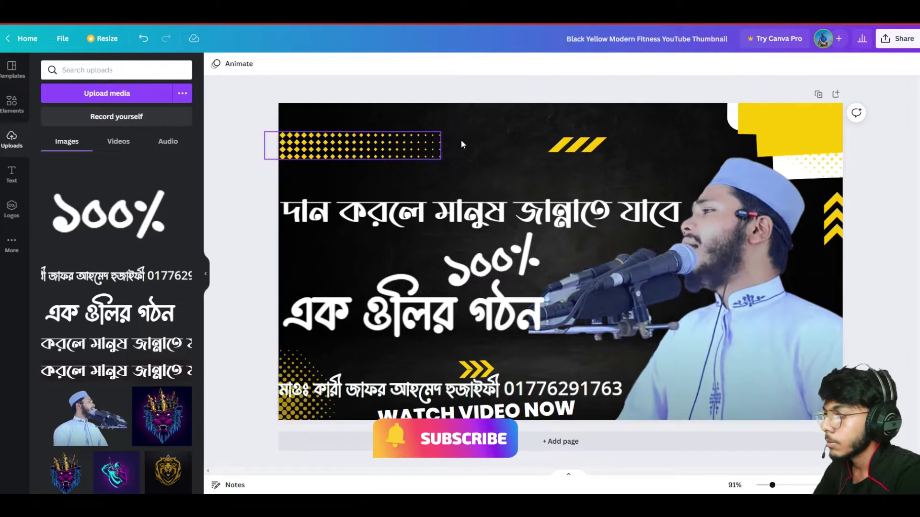
- Move the WATCH VIDEO NOW text from the bottom of the thumbnail to its top edge
left_click(480, 414)
left_click_drag(479, 411, 491, 117)
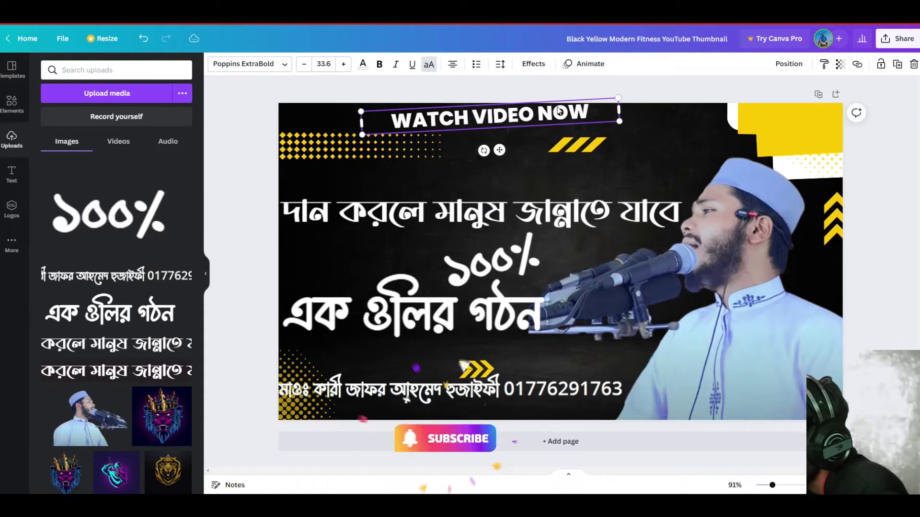
- Move the speaker photo aside, delete the stacked yellow and white shapes from the thumbnail's upper-right corner, and put the photo back
right_click(778, 121)
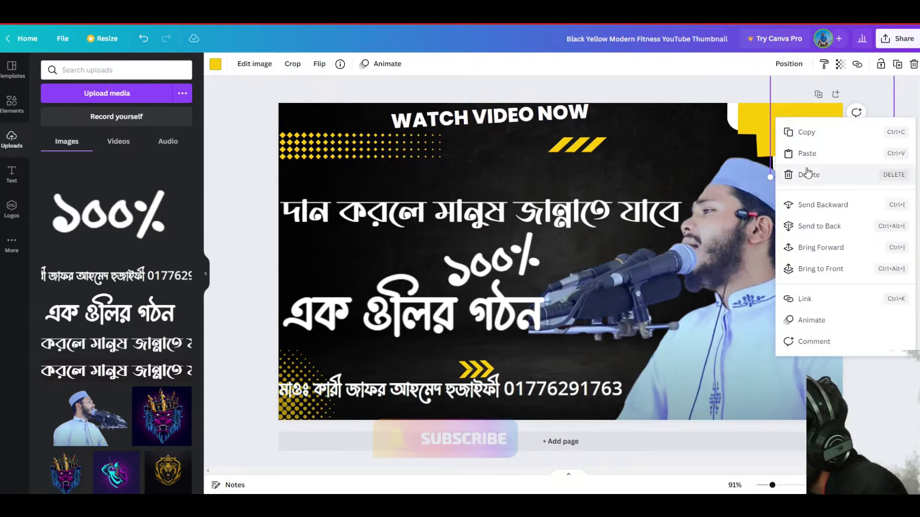
left_click(682, 92)
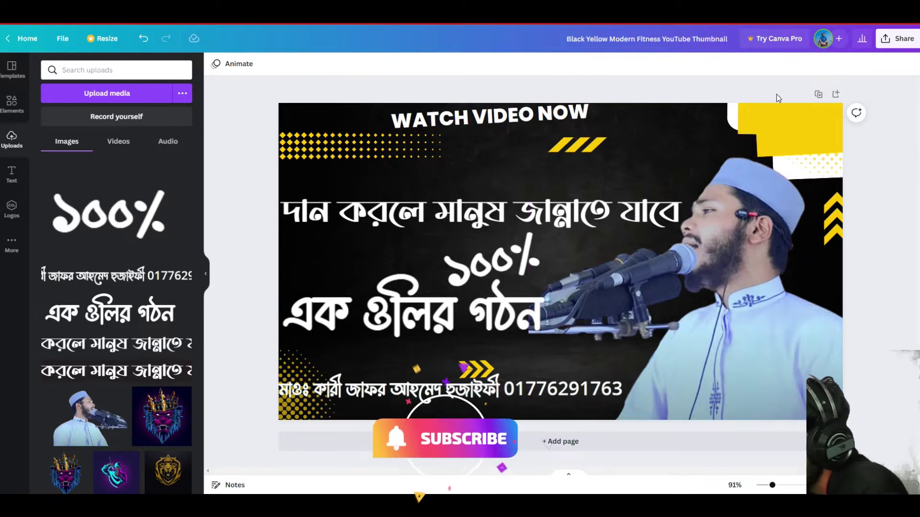
left_click_drag(763, 212, 777, 294)
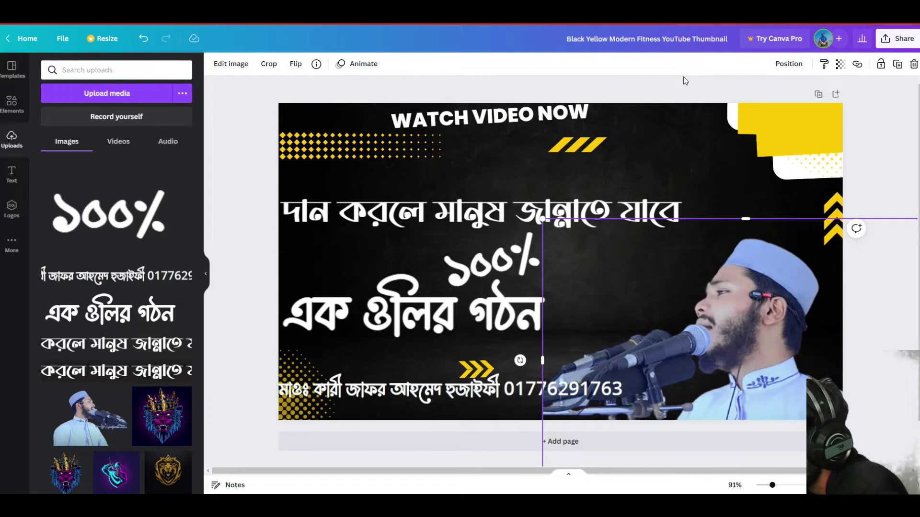
left_click_drag(683, 82, 875, 174)
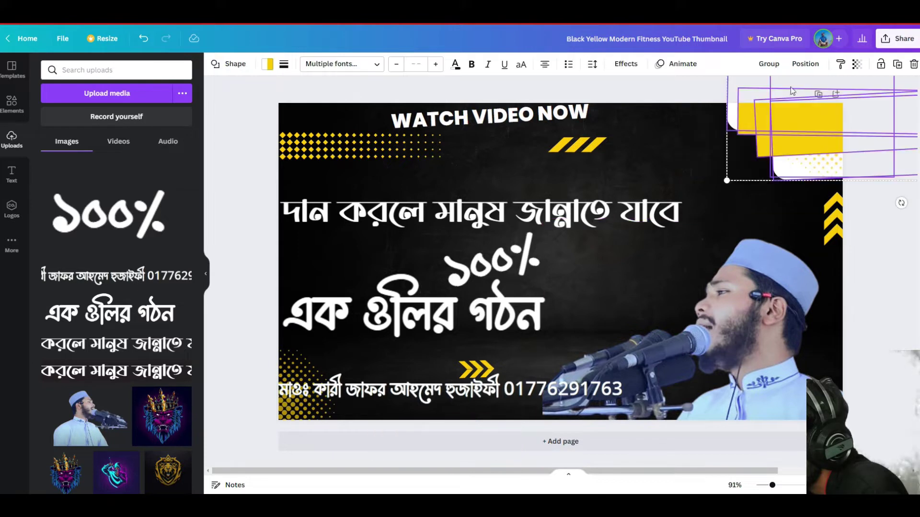
right_click(757, 135)
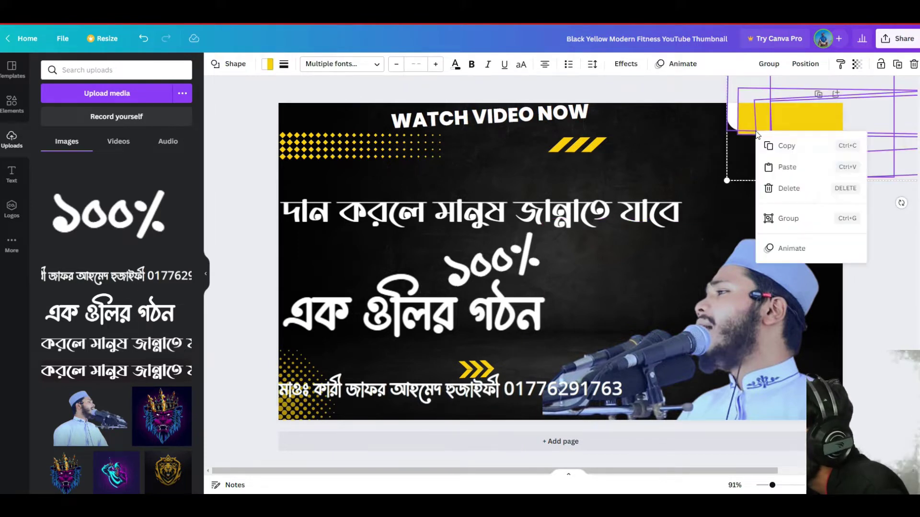
left_click(790, 188)
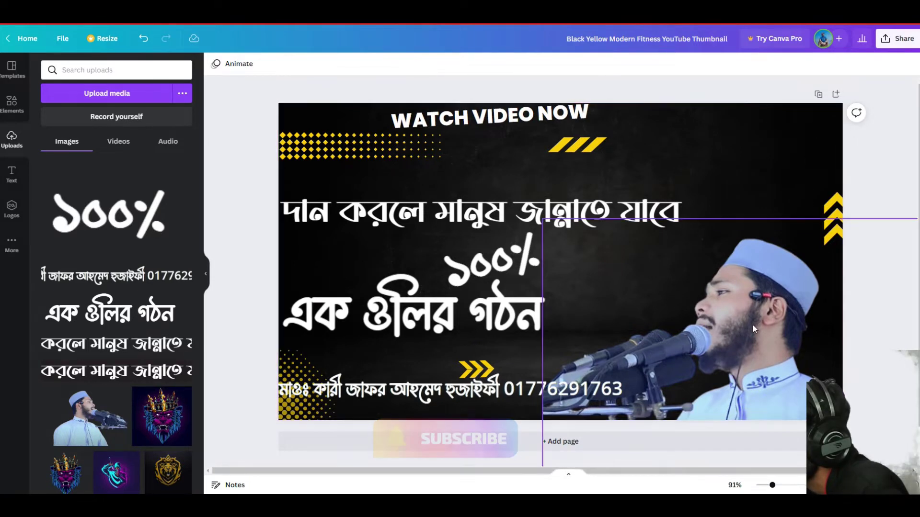
left_click_drag(752, 324, 742, 244)
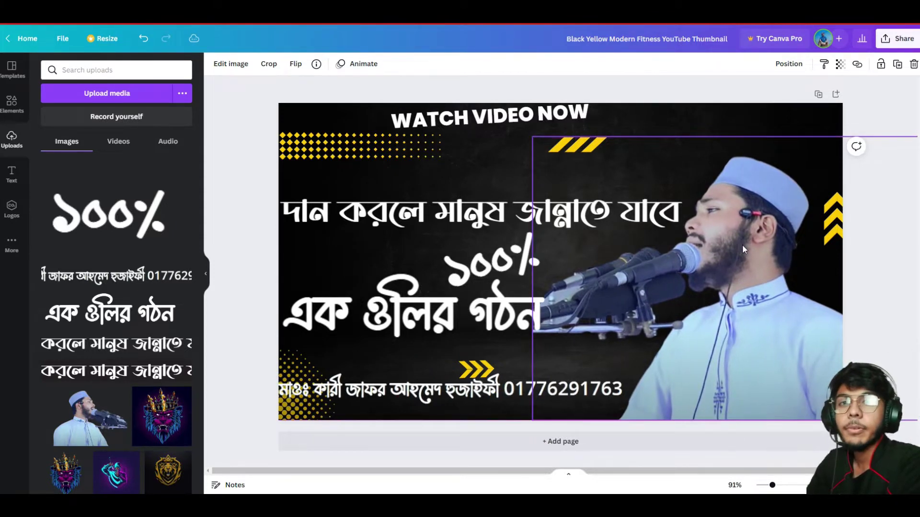
- Enlarge the দান করলে মানুষ জান্নাতে যাবে headline slightly and move the name-and-phone line down to the thumbnail's bottom edge
left_click(517, 211)
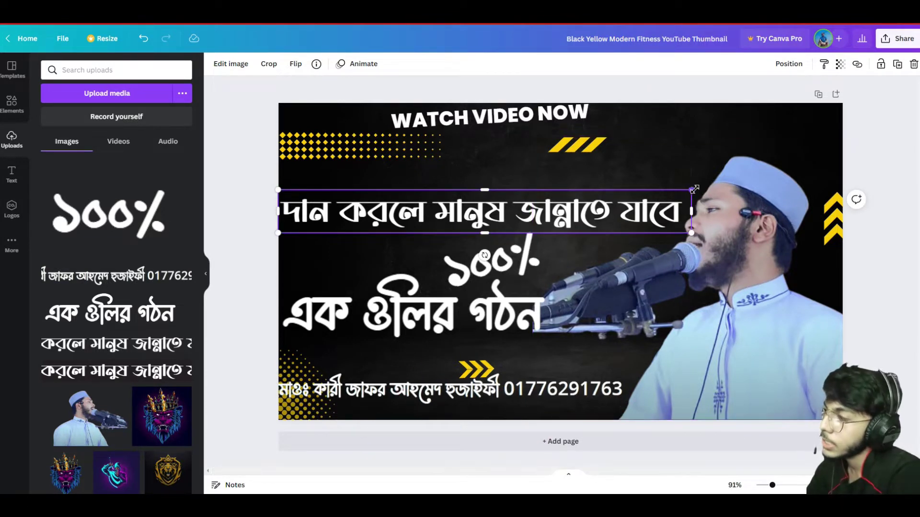
left_click_drag(695, 191, 697, 183)
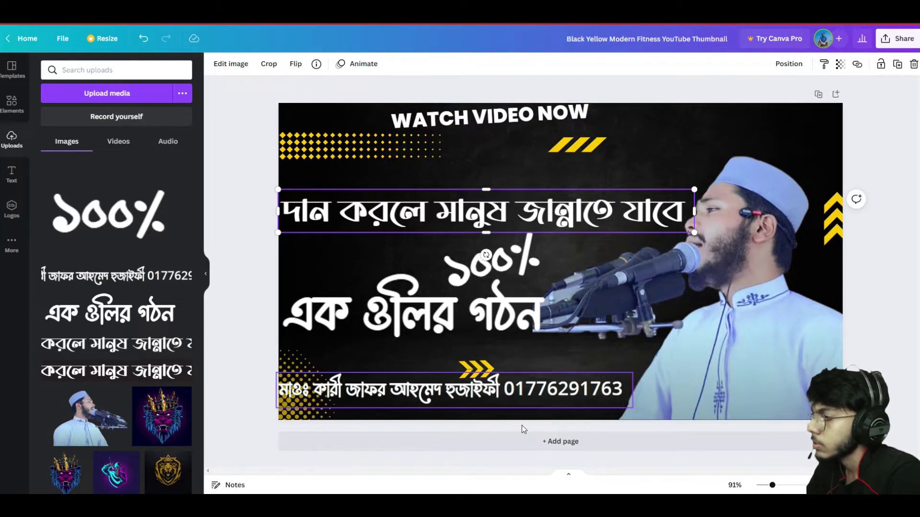
left_click_drag(502, 392, 503, 409)
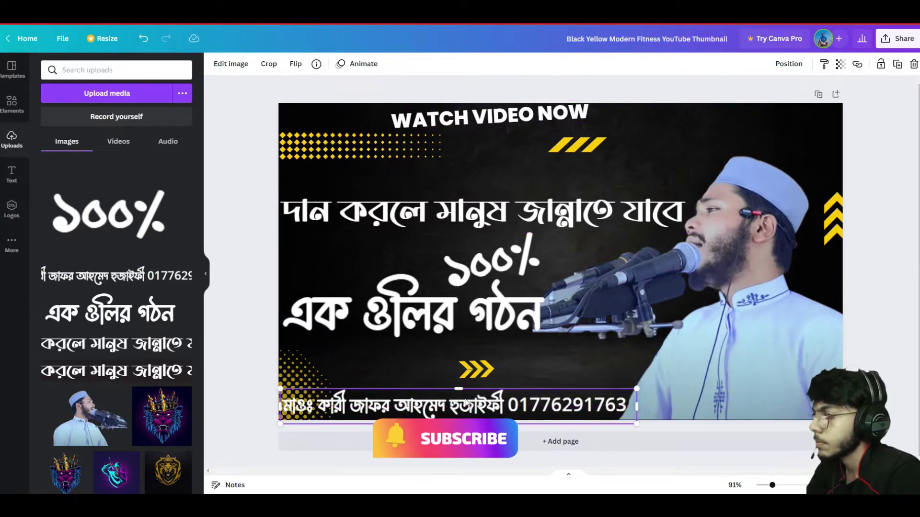
- Move the yellow halftone dot graphic from the lower-left to the upper-right corner of the thumbnail and enlarge it slightly
left_click_drag(306, 361, 866, 58)
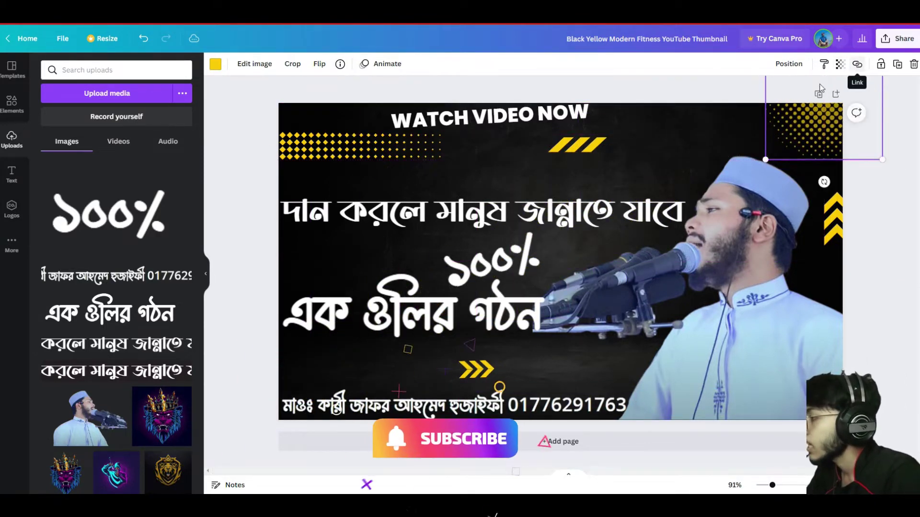
left_click(711, 85)
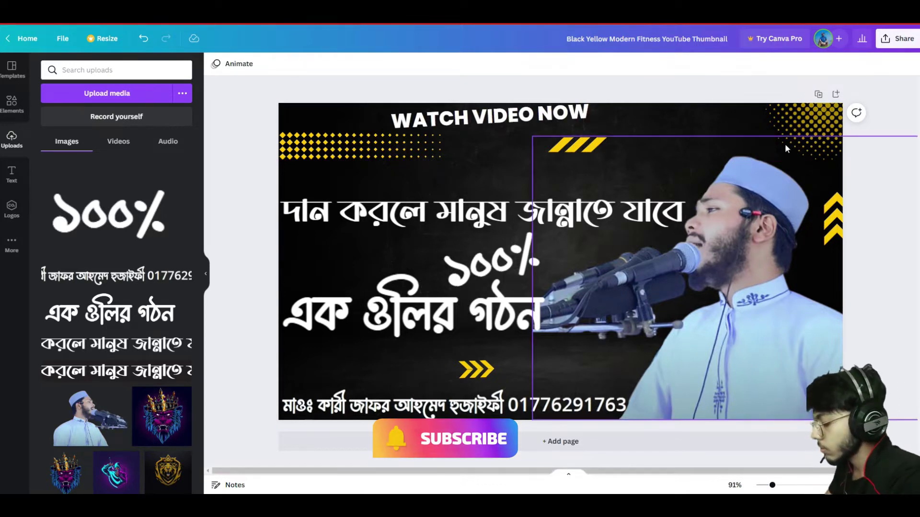
left_click(813, 119)
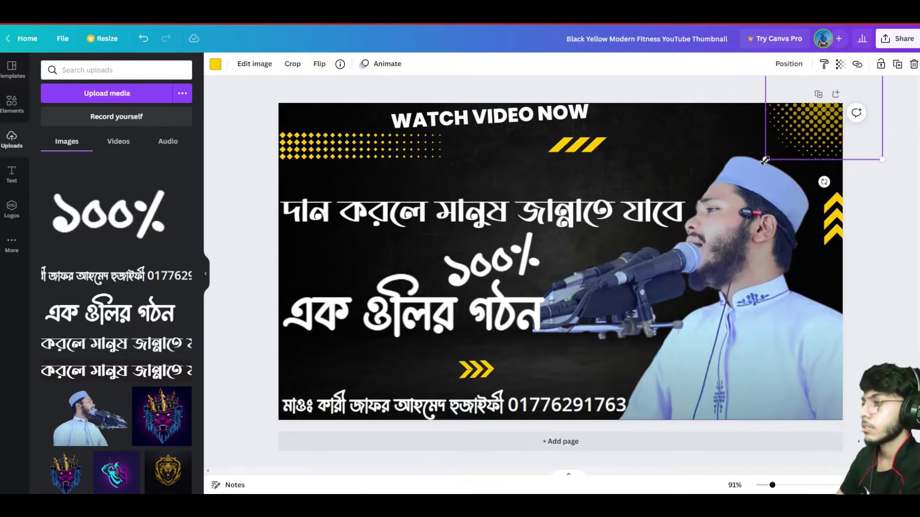
left_click_drag(768, 160, 751, 169)
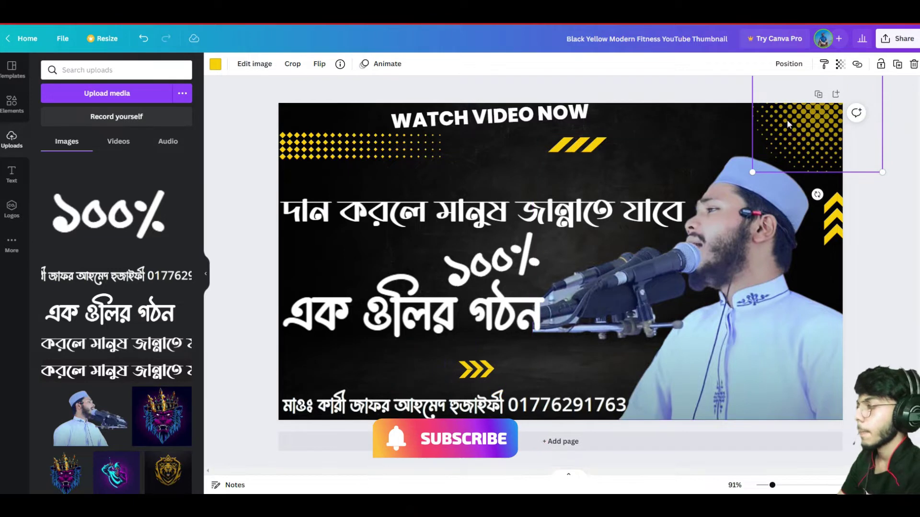
left_click_drag(786, 119, 807, 133)
left_click(762, 91)
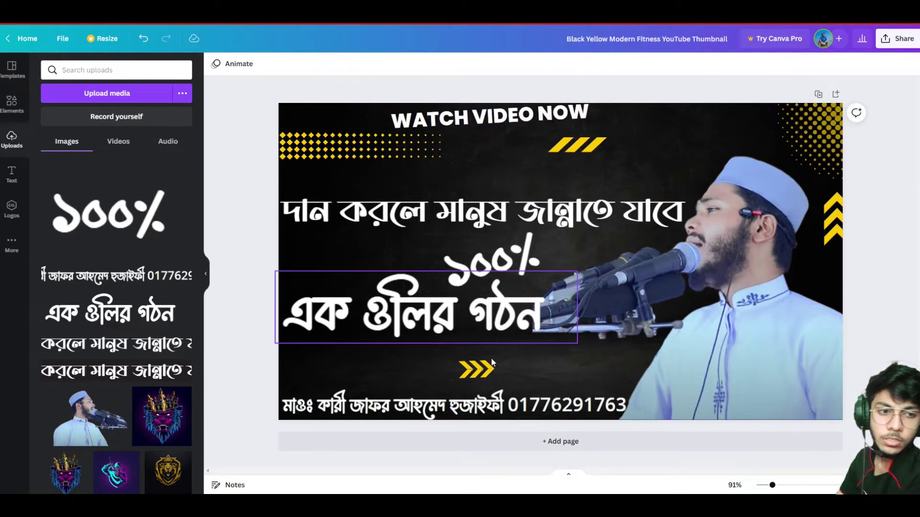
- Move the yellow chevron graphic beneath the end of the এক ওলির গঠন text and rotate it to slant upward
left_click_drag(480, 375, 522, 367)
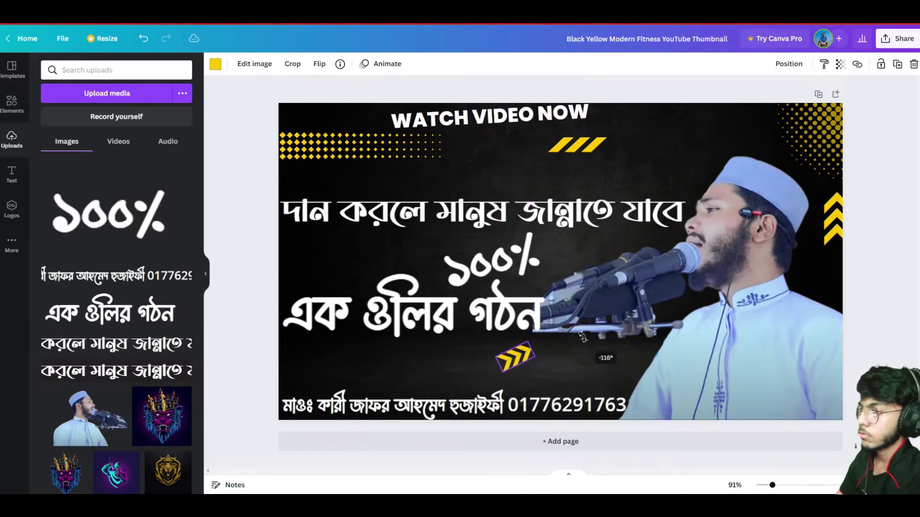
left_click_drag(575, 347, 575, 347)
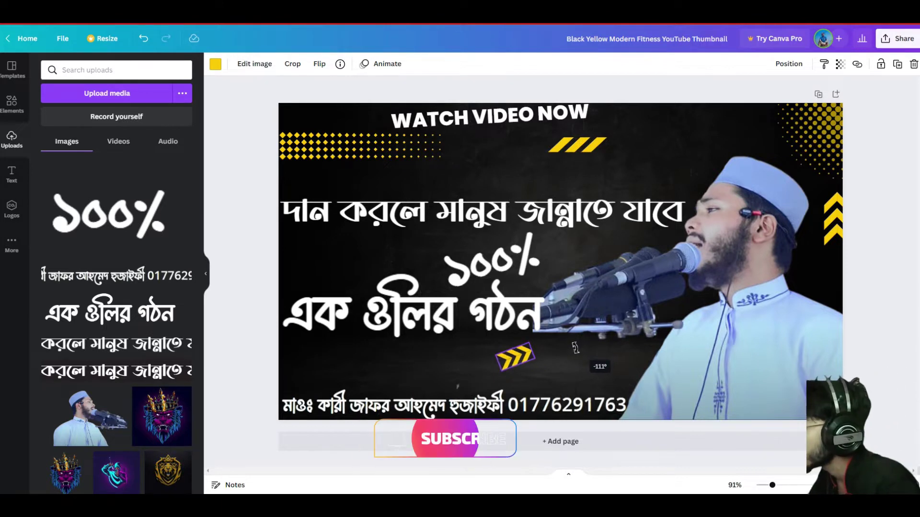
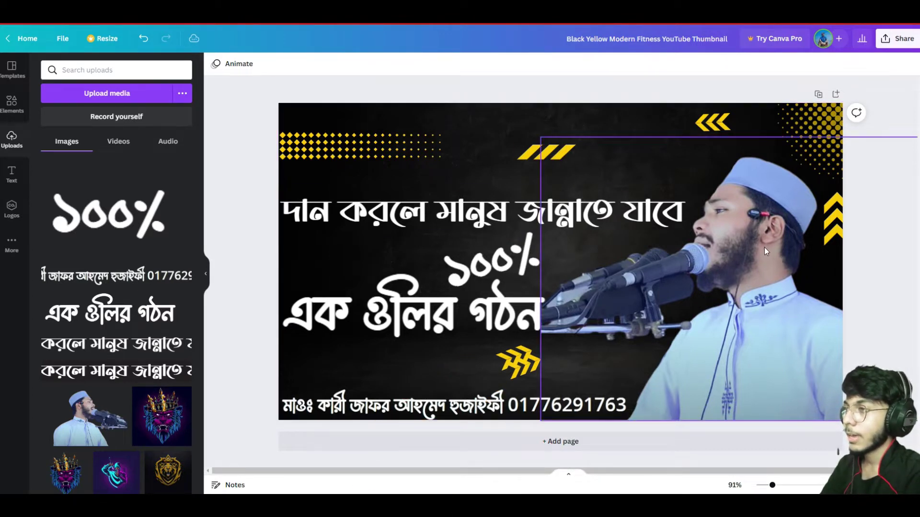
- Enlarge the speaker photo slightly and shift it toward the thumbnail's lower-right corner
left_click(733, 225)
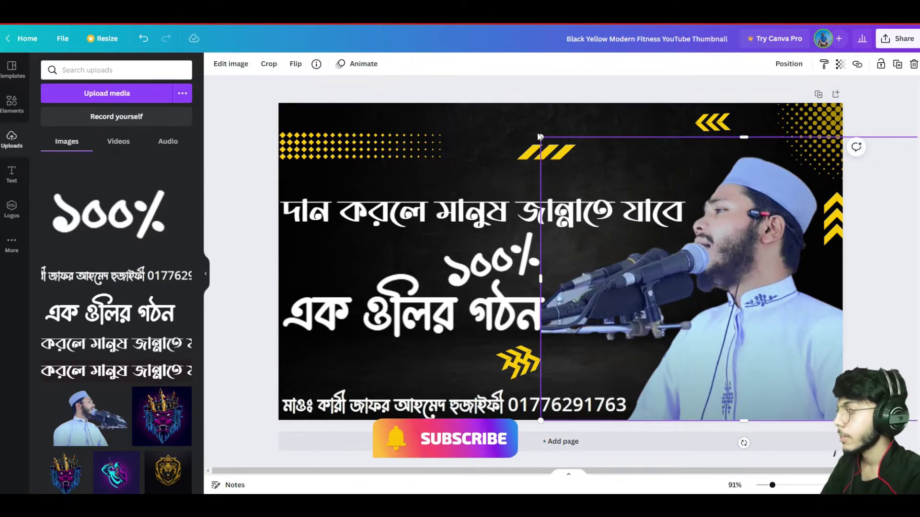
left_click_drag(540, 138, 522, 121)
left_click_drag(738, 232, 759, 242)
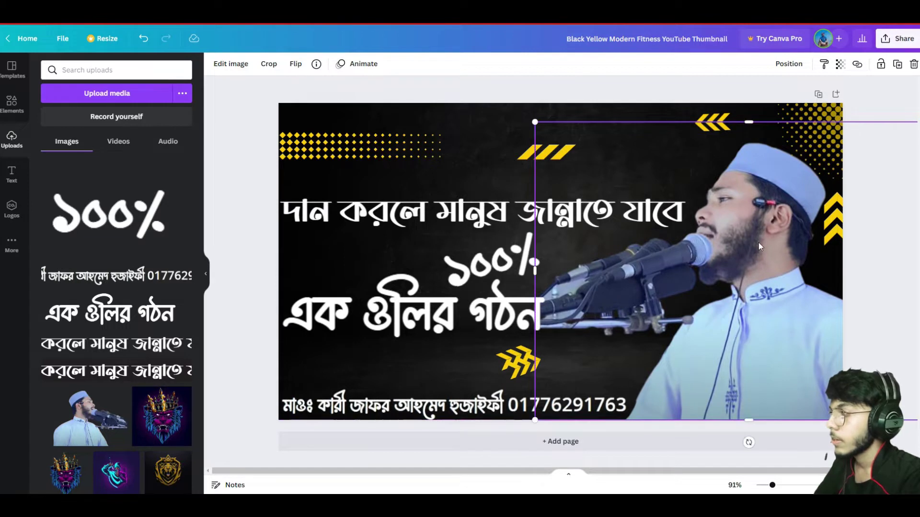
- Nudge the দান করলে মানুষ জান্নাতে যাবে headline up below the yellow stripes and enlarge it slightly toward the speaker's face
left_click(521, 323)
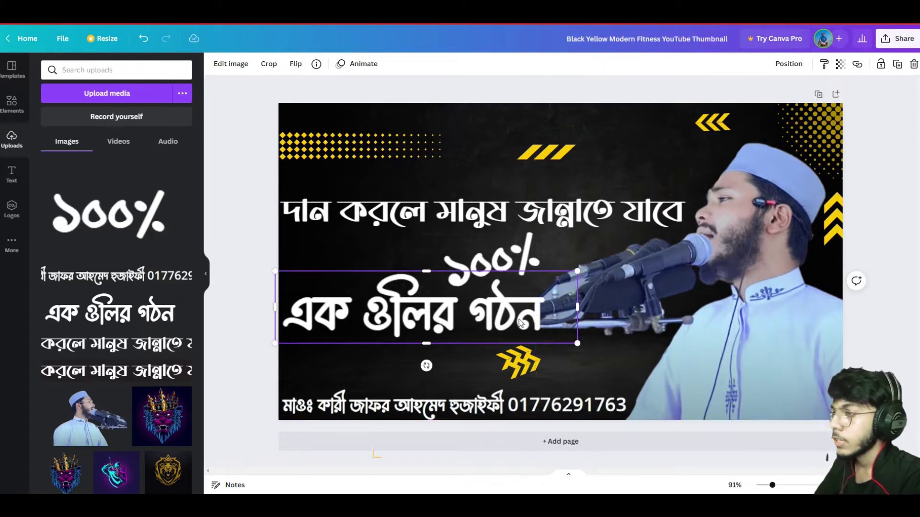
left_click(557, 211)
key("Up")
key("Up")
key("Up")
key("Up")
key("Up")
key("Up")
key("Up")
key("Up")
key("Up")
key("Up")
key("Up")
key("Up")
key("Up")
key("Up")
key("Up")
key("Up")
key("Up")
key("Up")
key("Up")
key("Up")
key("Up")
key("Up")
key("Up")
key("Up")
key("Up")
key("Up")
key("Up")
key("Up")
key("Up")
key("Up")
key("Up")
key("Up")
key("Up")
key("Up")
key("Up")
key("Up")
key("Up")
key("Up")
key("Up")
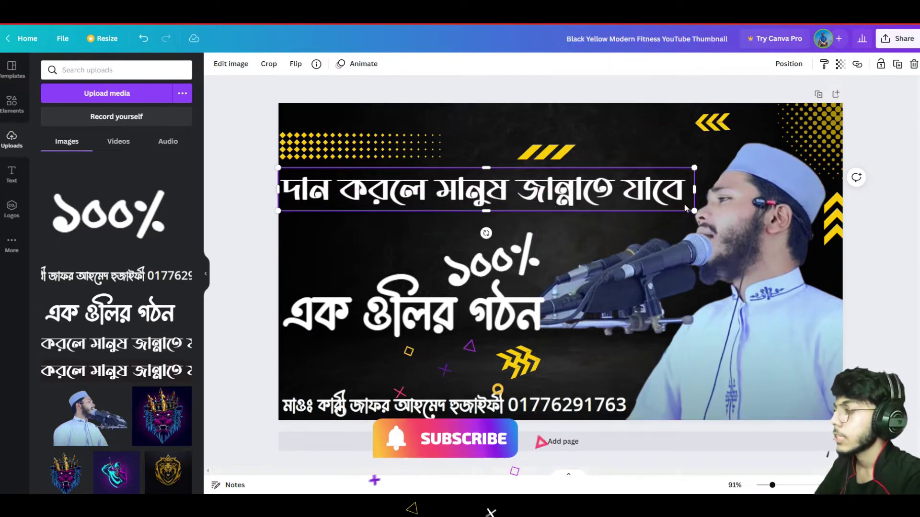
left_click_drag(694, 212, 705, 213)
- Nudge the ১০০% image up closer to the headline
left_click(519, 268)
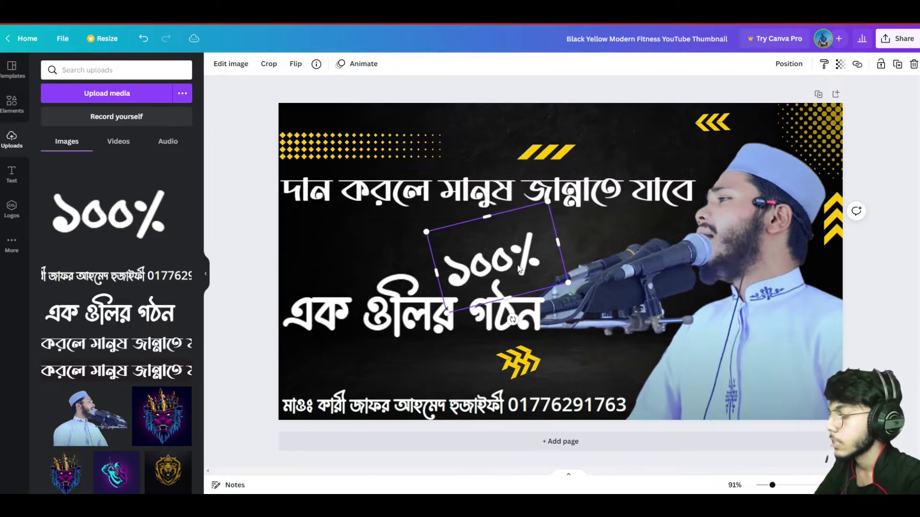
key("shift+Up")
key("shift+Up")
key("shift+Up")
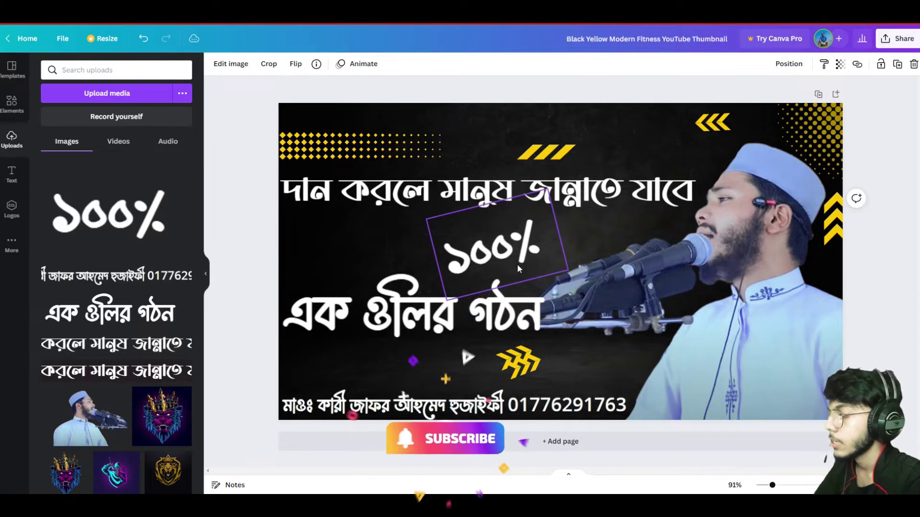
- Nudge the এক ওলির গঠন text image up until it sits close beneath the ১০০% image
left_click(485, 312)
key("shift+Up")
key("shift+Up")
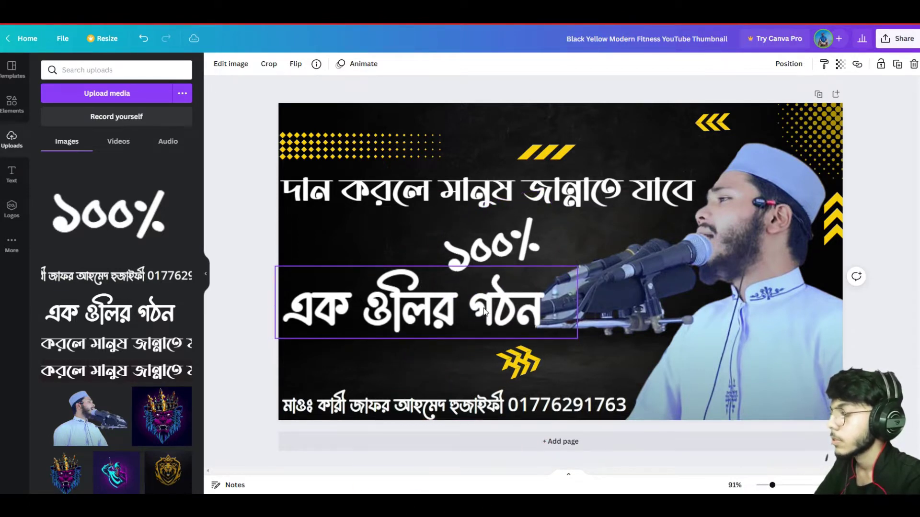
key("shift+Up")
key("shift+Up")
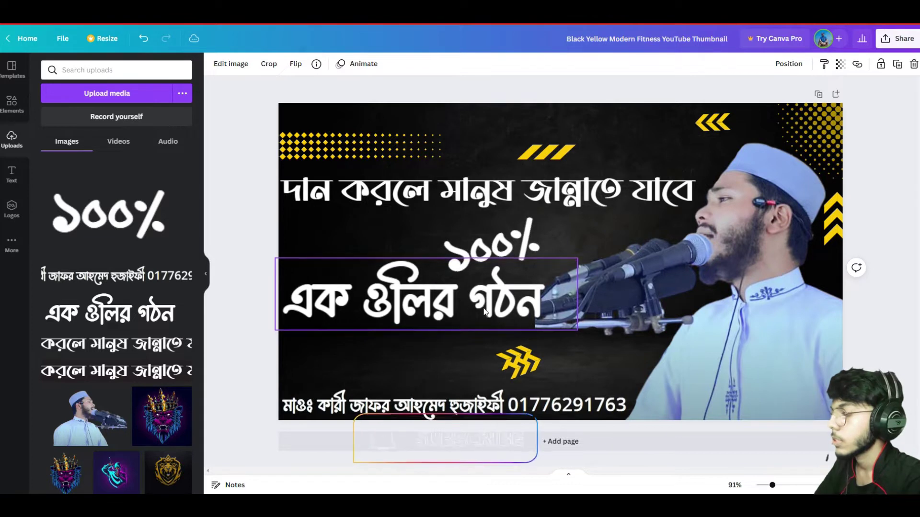
key("Up")
key("Up")
key("Up")
key("Up")
key("Up")
key("Up")
key("Up")
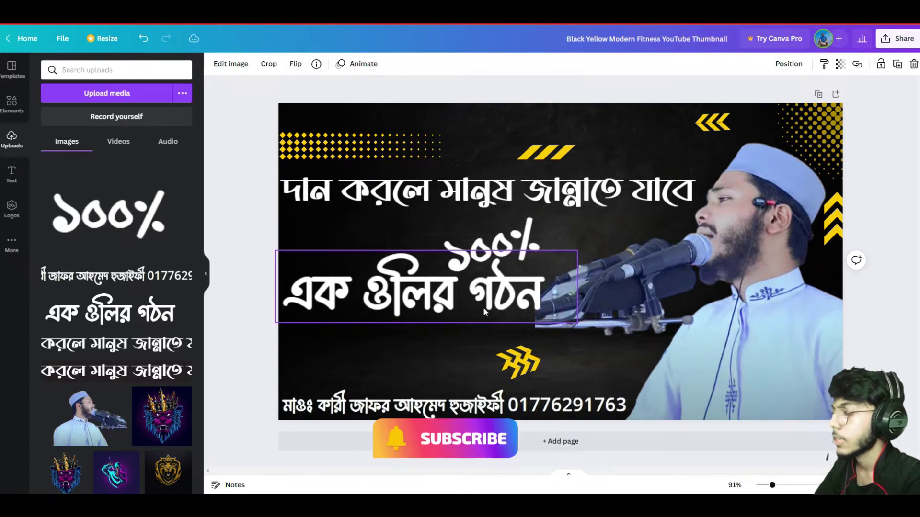
- Fine-tune the ১০০% image slightly upward so it sits between the headline and the এক ওলির গঠন text
left_click(502, 222)
key("Up")
key("Up")
key("Up")
key("Up")
key("Up")
key("Up")
key("Up")
key("Up")
key("Up")
key("Up")
key("Up")
key("Up")
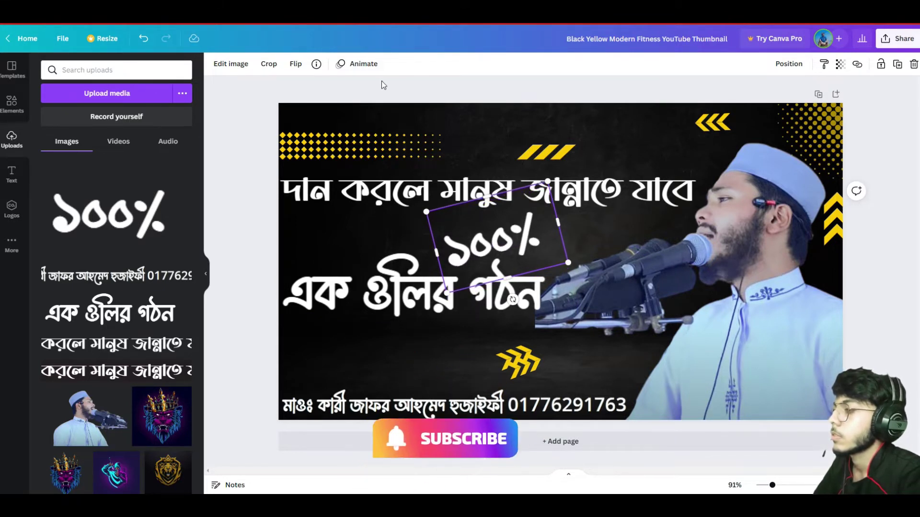
key("Escape")
- Pull the overlapping duplicate chevron away from the one above the name-and-phone line and delete it
left_click_drag(514, 364, 414, 364)
right_click(414, 364)
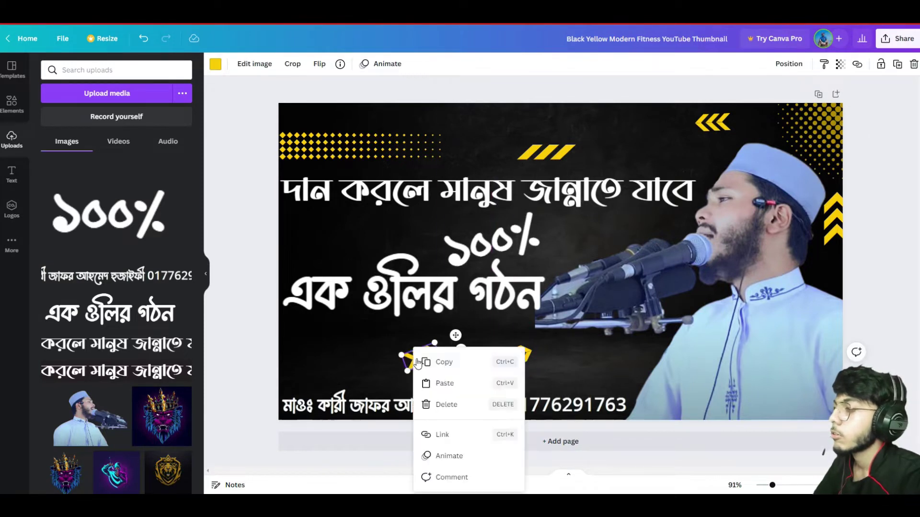
left_click(438, 404)
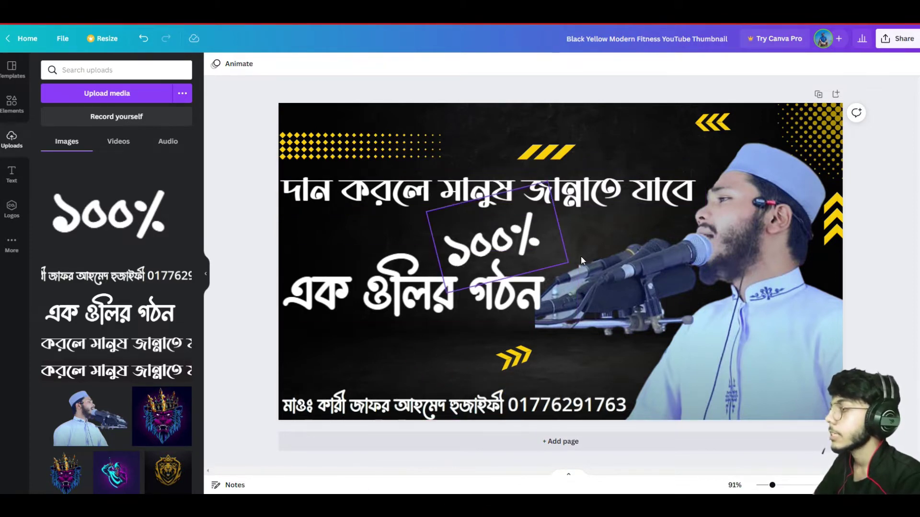
- In the headline image's adjustments, try a tint of 100, then set the tint to -100
left_click(477, 188)
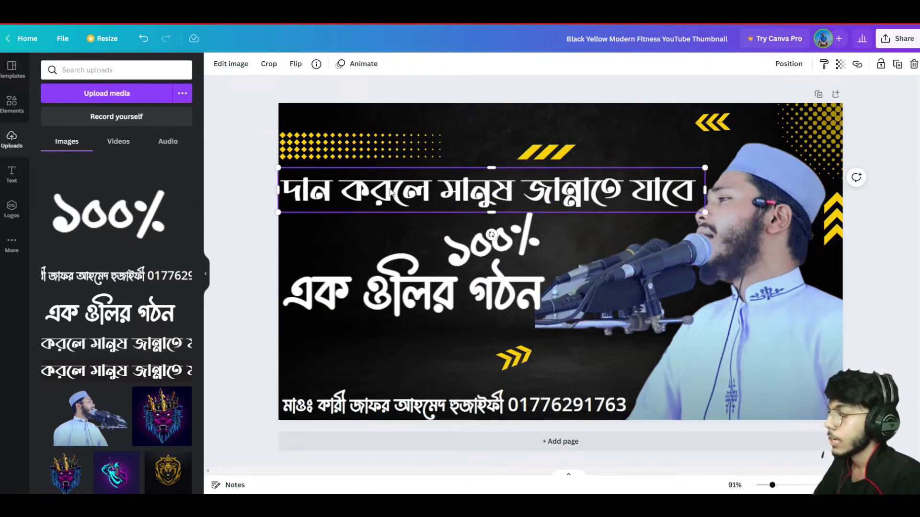
left_click(230, 66)
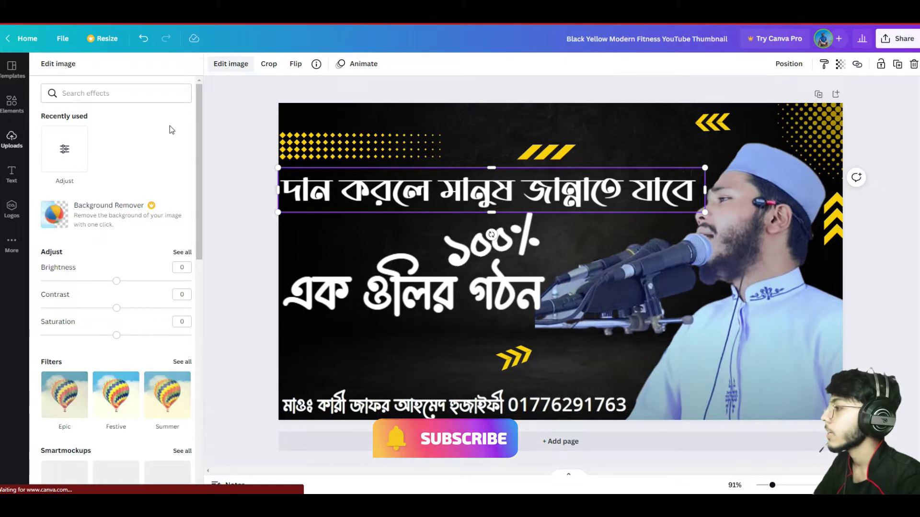
left_click(64, 149)
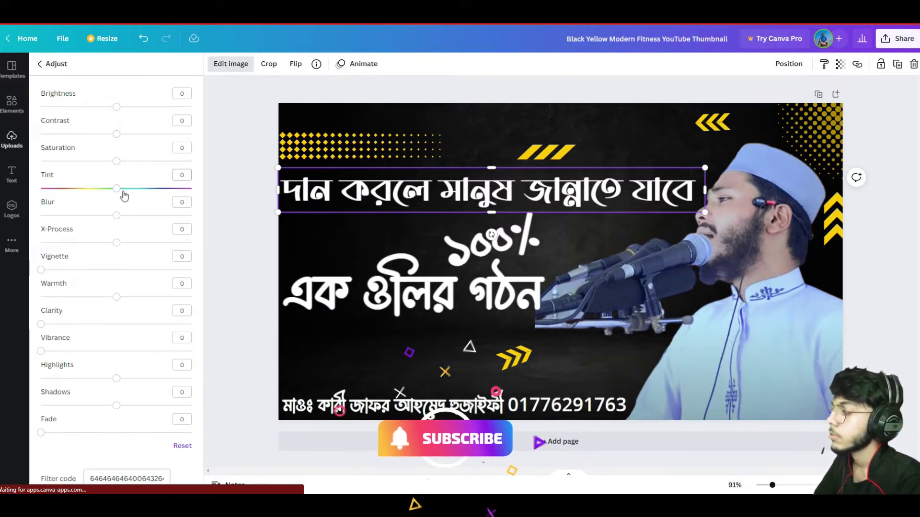
left_click_drag(118, 188, 214, 209)
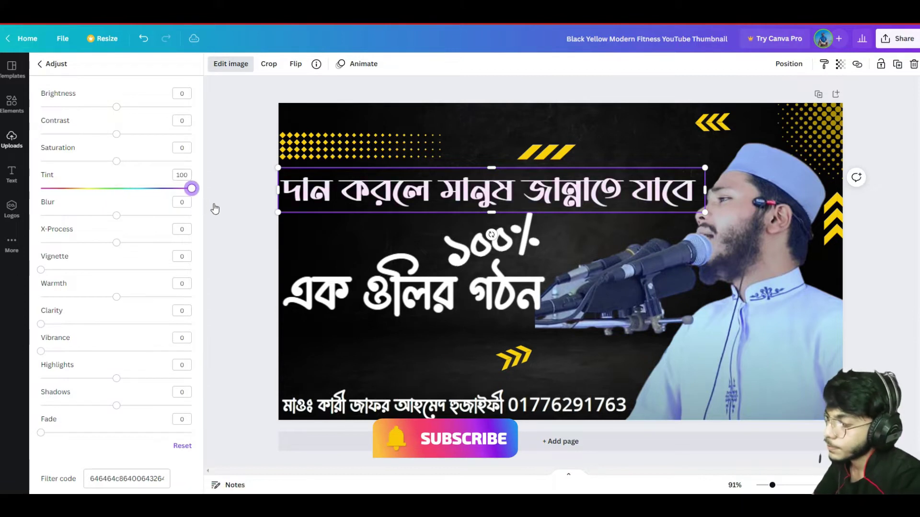
left_click_drag(144, 189, 28, 203)
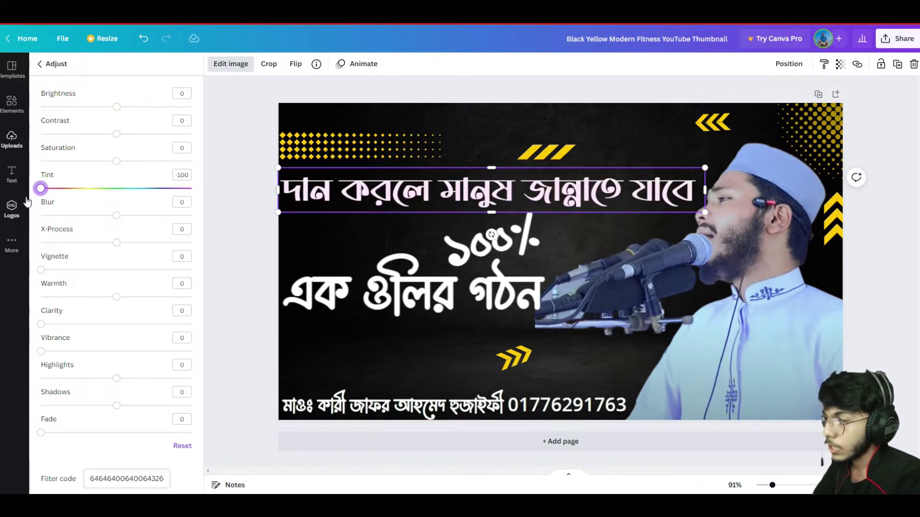
- Set the headline image's tint to 80, blur to -29 and X-Process to -100
left_click_drag(45, 192, 187, 175)
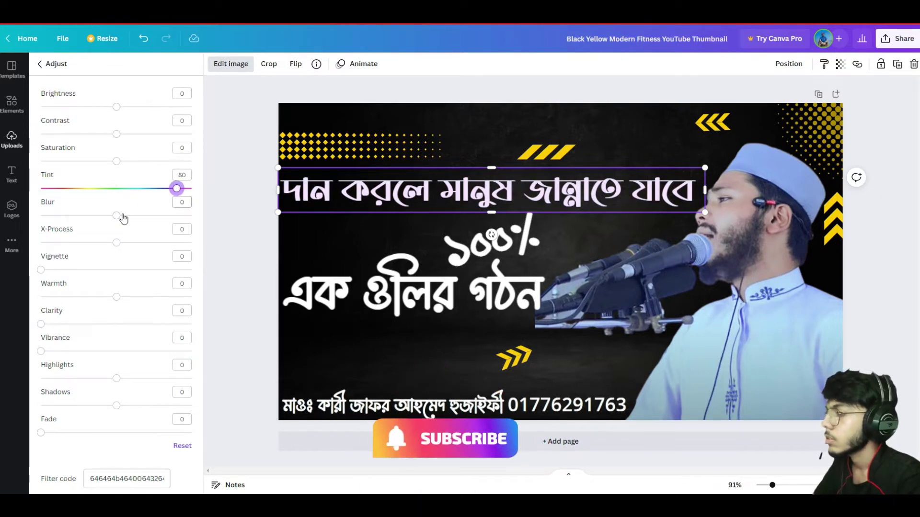
mouse_move(118, 218)
left_mouse_down()
mouse_move(176, 214)
mouse_move(90, 216)
mouse_move(113, 224)
left_mouse_up()
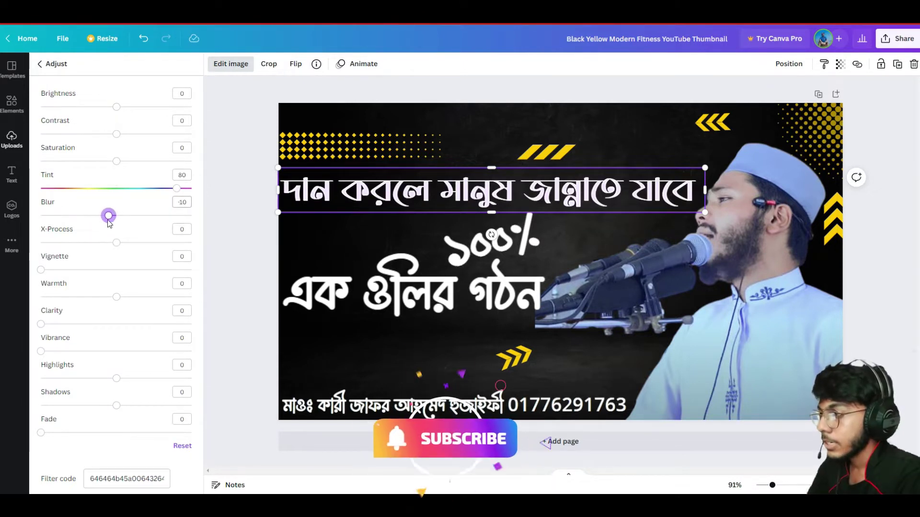
left_click_drag(106, 225, 95, 220)
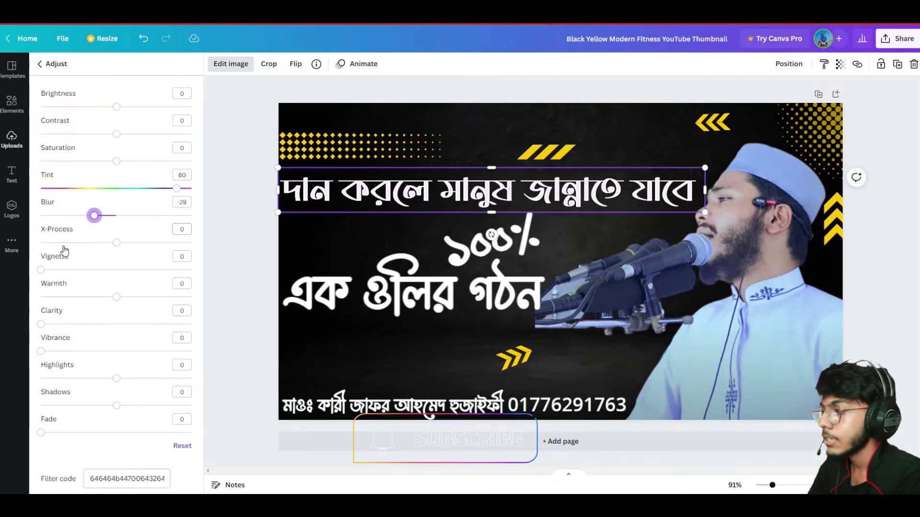
left_click_drag(114, 247, 40, 270)
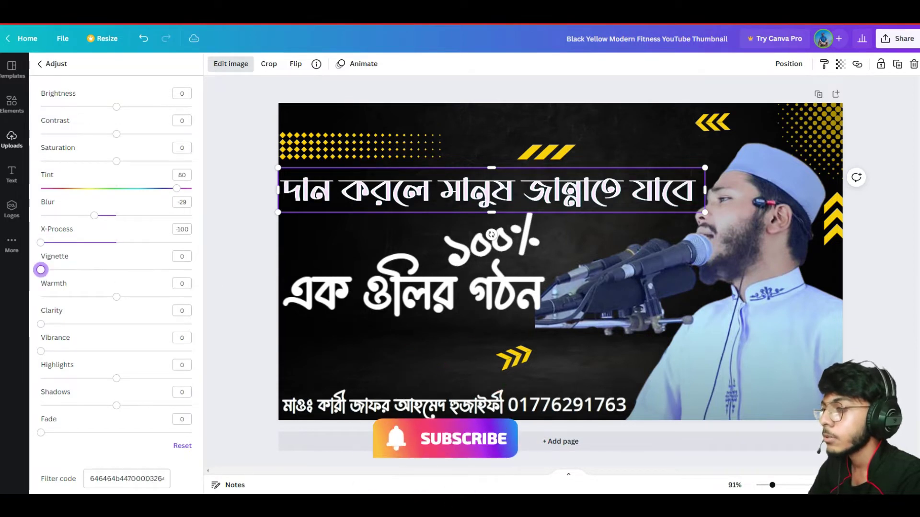
- Adjust the headline image's warmth to 4, highlights to -11 and shadows to -5, keeping clarity, vibrance and fade at 0
left_click_drag(123, 297, 330, 288)
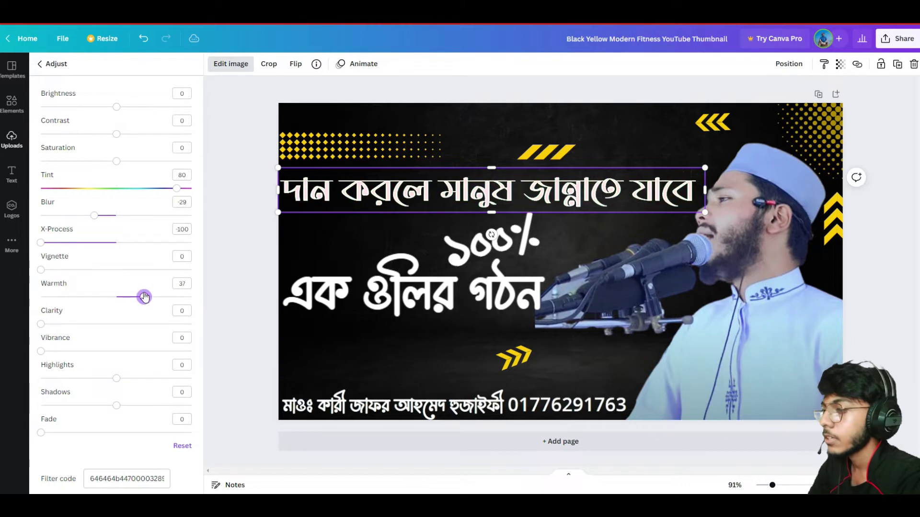
left_click_drag(125, 298, 119, 297)
left_click_drag(42, 324, 218, 328)
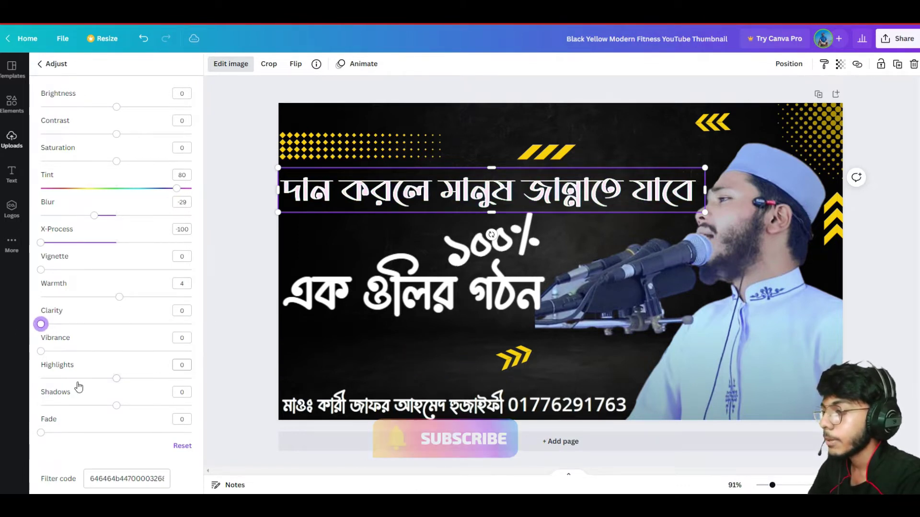
left_click_drag(40, 352, 17, 351)
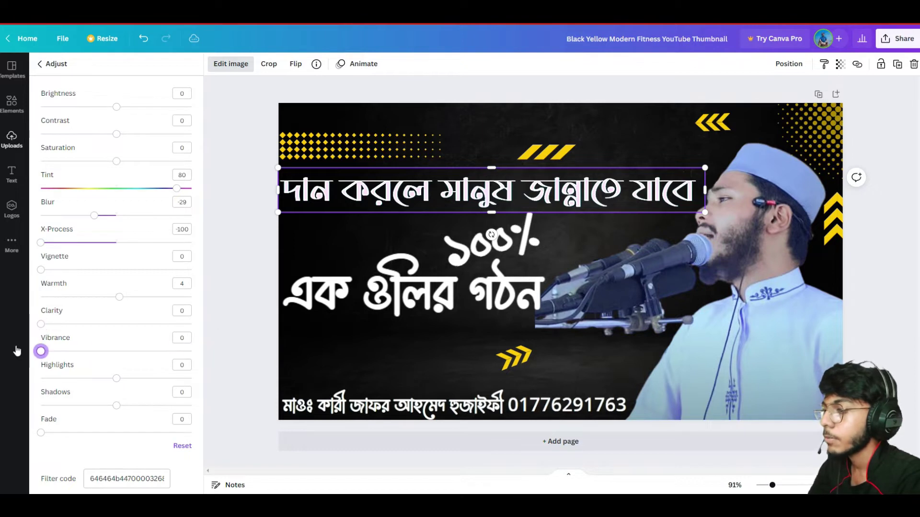
left_click_drag(116, 379, 271, 337)
mouse_move(121, 378)
left_mouse_down()
mouse_move(58, 376)
mouse_move(107, 371)
left_mouse_up()
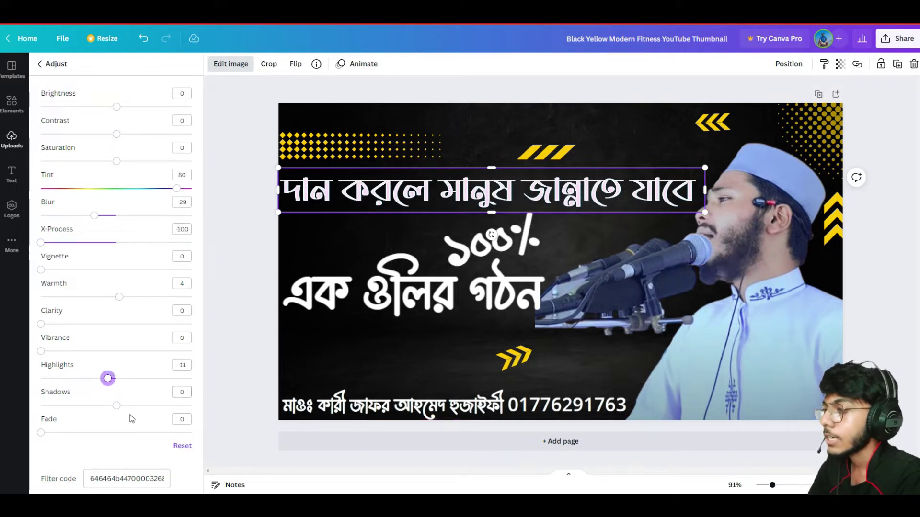
mouse_move(117, 411)
left_mouse_down()
mouse_move(185, 405)
mouse_move(39, 405)
mouse_move(113, 405)
left_mouse_up()
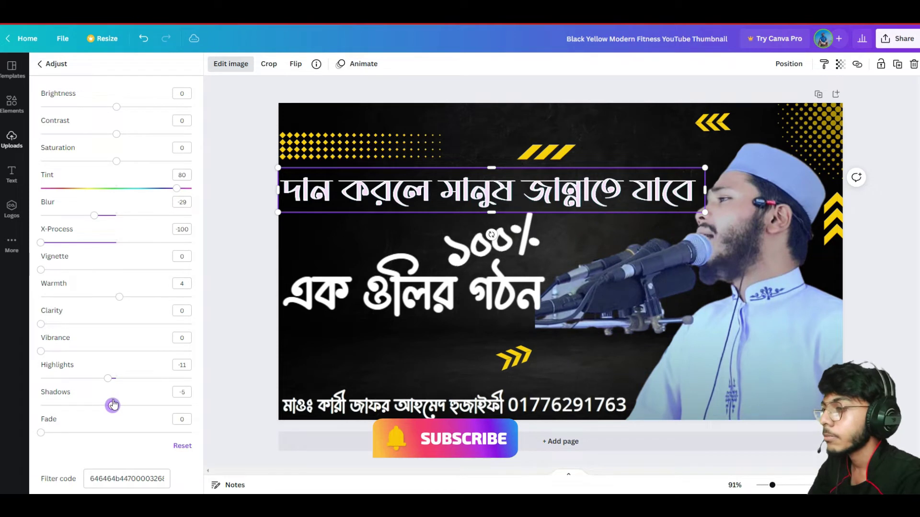
left_click_drag(41, 433, 67, 432)
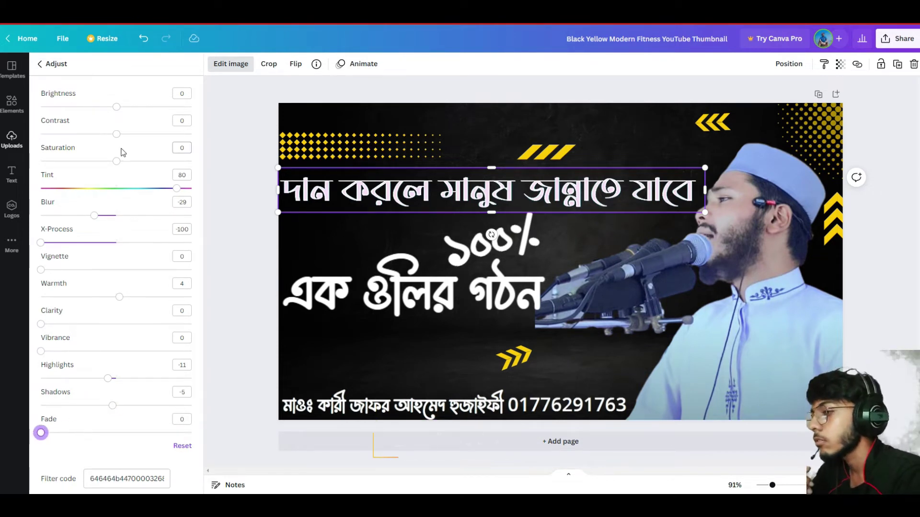
- Set the headline image's saturation to 2 and try a contrast of -100 before raising it to 100, leaving brightness at 0
left_click_drag(117, 161, 119, 183)
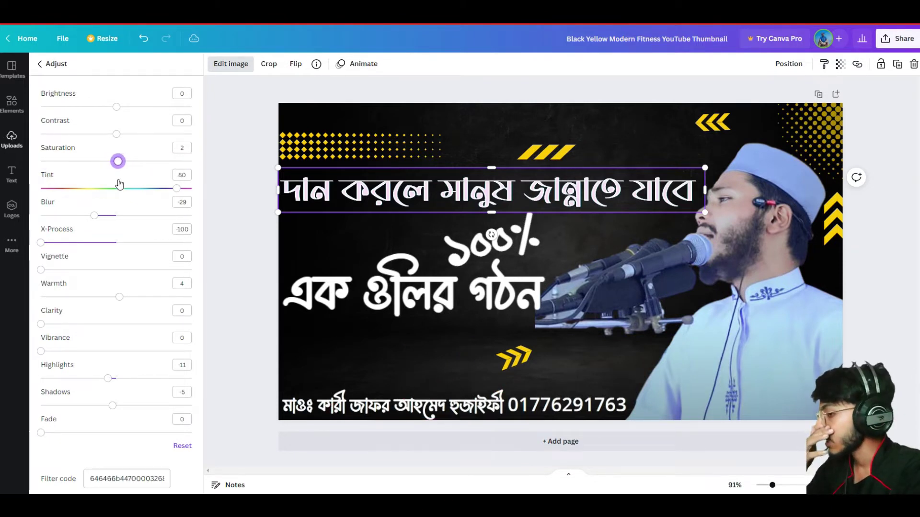
left_click_drag(116, 134, 37, 153)
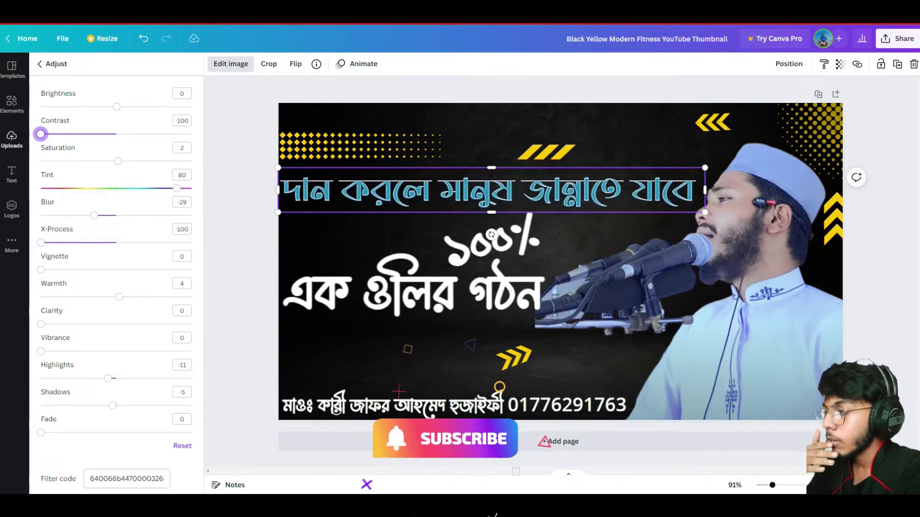
left_click_drag(164, 129, 324, 130)
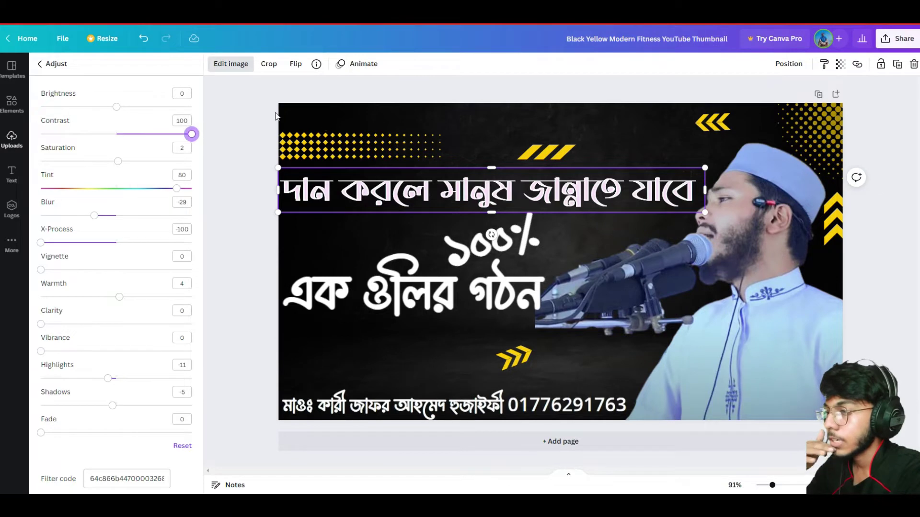
mouse_move(120, 111)
left_mouse_down()
mouse_move(158, 109)
mouse_move(70, 109)
mouse_move(75, 118)
mouse_move(2, 109)
mouse_move(191, 106)
mouse_move(23, 118)
mouse_move(116, 107)
left_mouse_up()
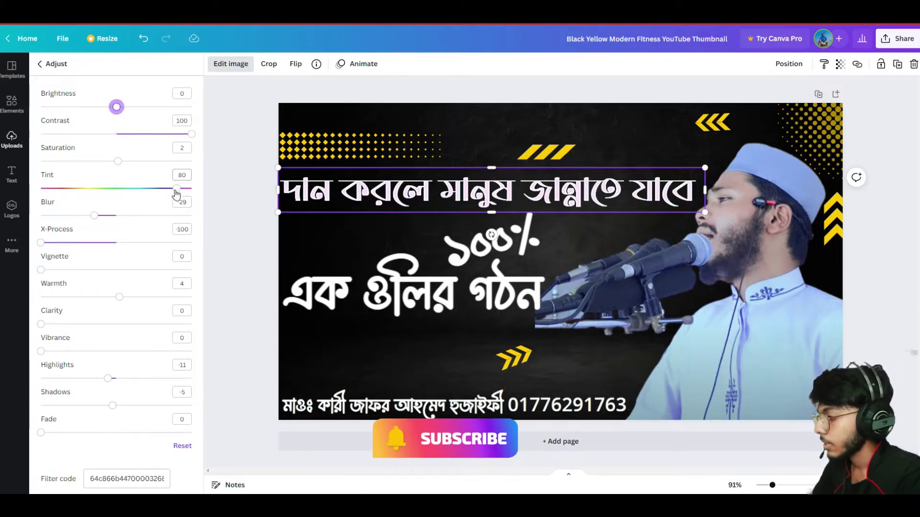
- Try a teal headline by setting saturation to -7, contrast to -95 and tint to 0, then close the adjustments and deselect the image
left_click_drag(177, 194, 33, 203)
left_click_drag(96, 189, 150, 192)
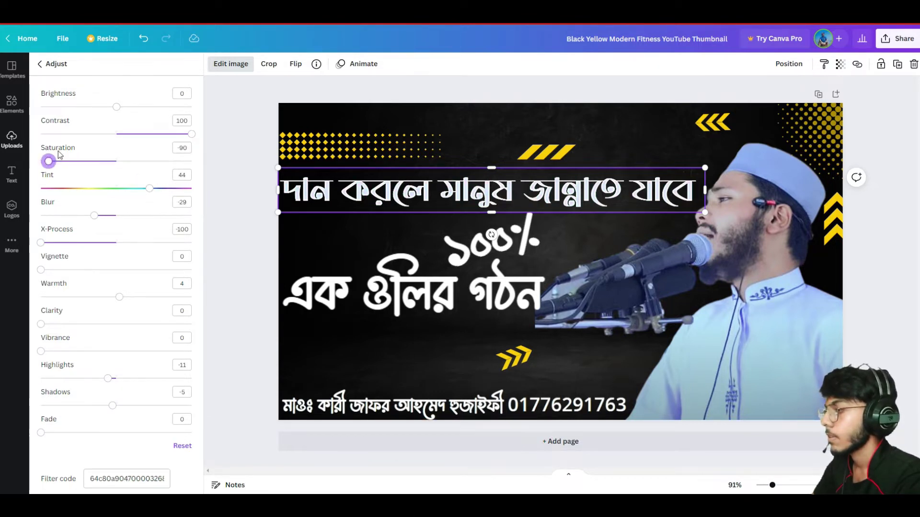
left_click_drag(48, 161, 111, 161)
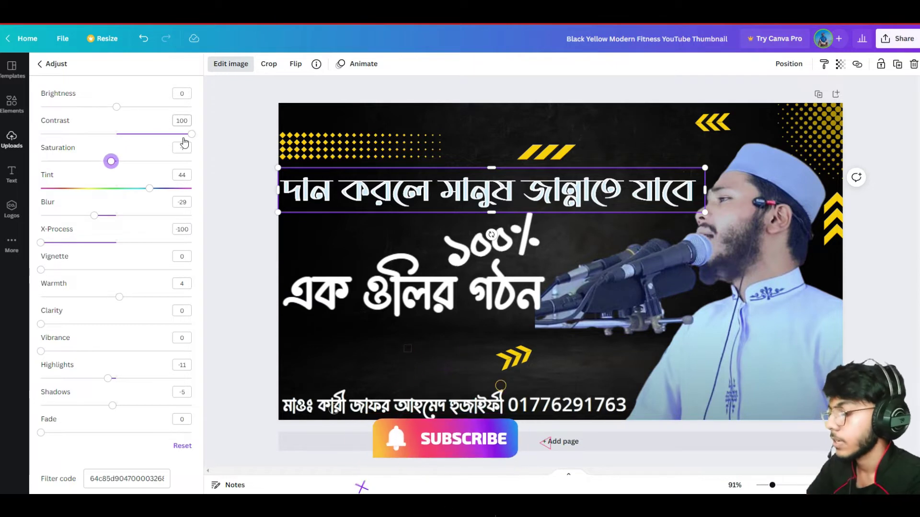
left_click(45, 134)
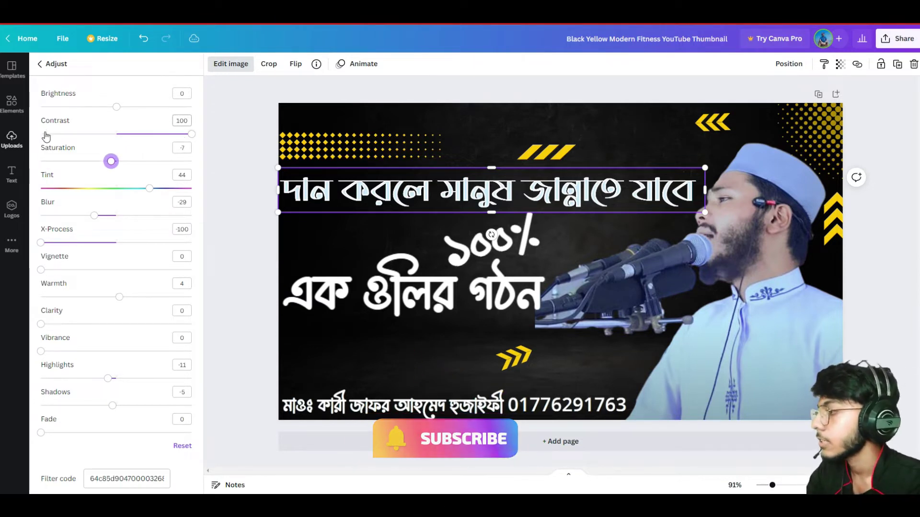
left_click_drag(150, 189, 128, 194)
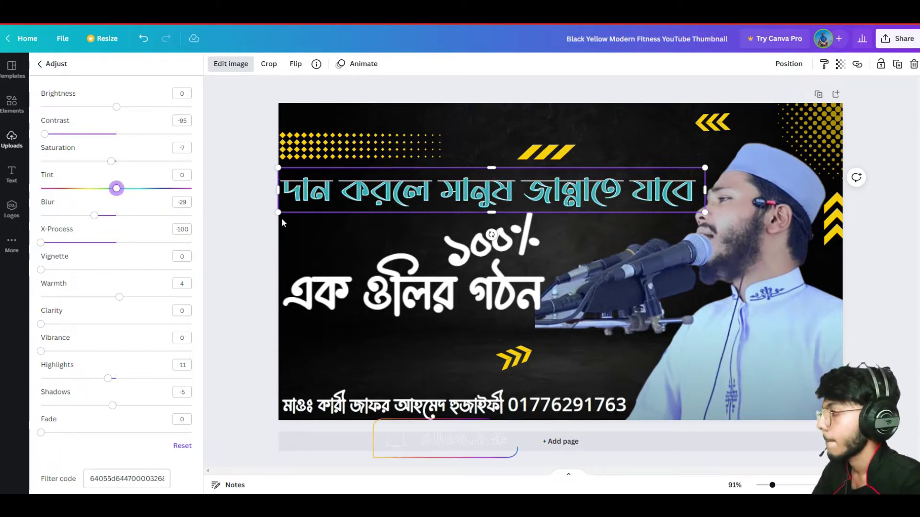
key("Escape")
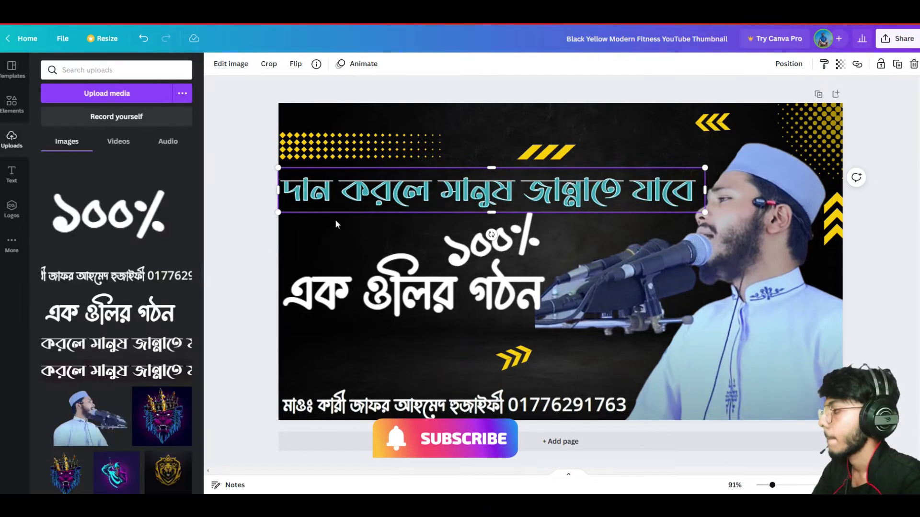
left_click(271, 232)
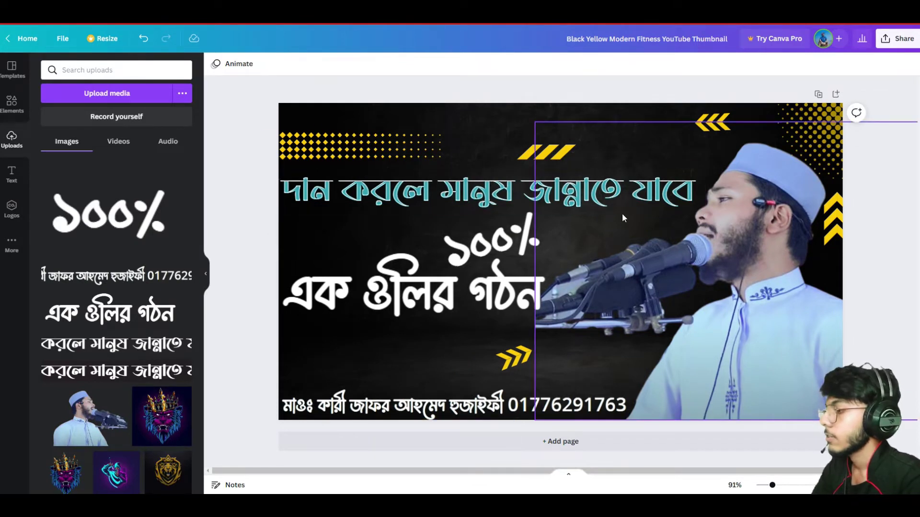
- Reset all of the headline image's adjustments and sharpen it with a blur of -33
left_click(468, 194)
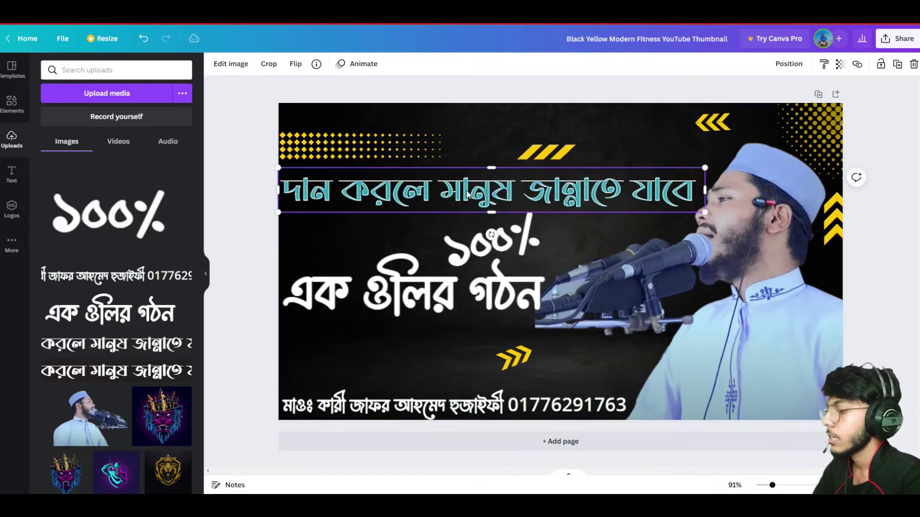
left_click(231, 63)
left_click(58, 149)
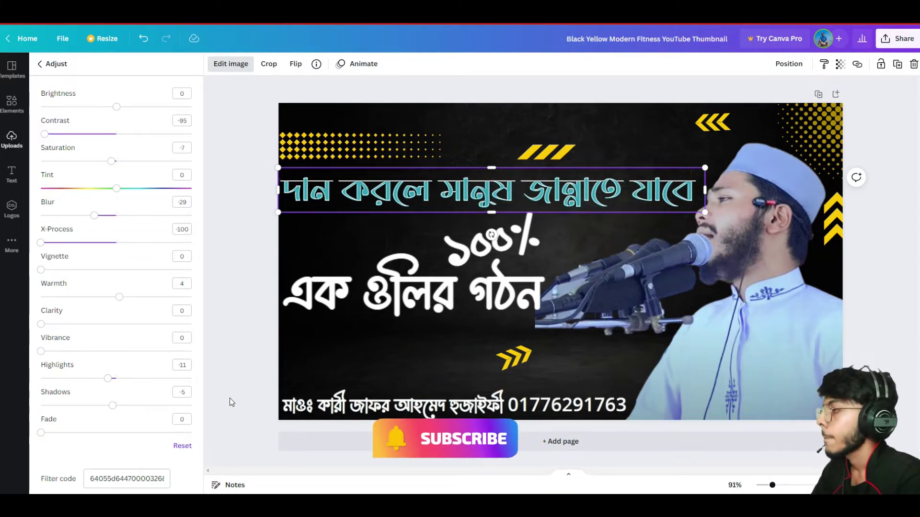
left_click(190, 447)
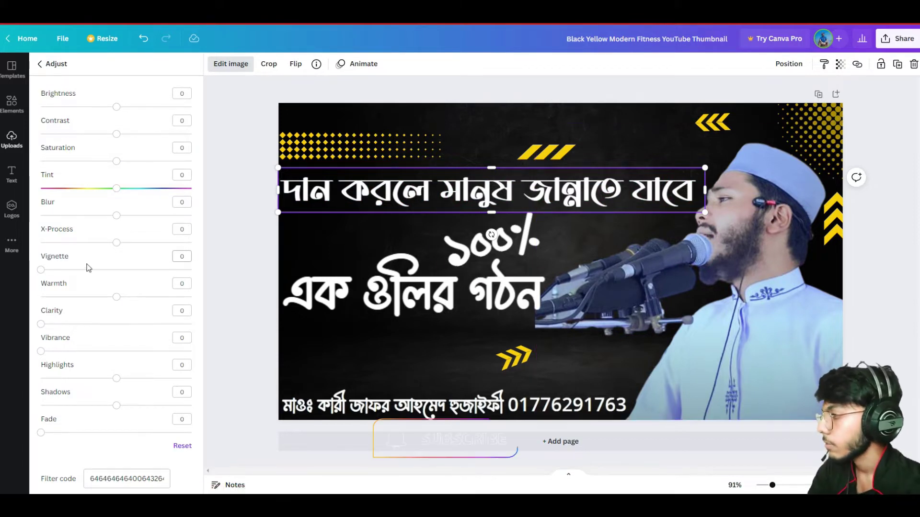
left_click_drag(116, 216, 92, 217)
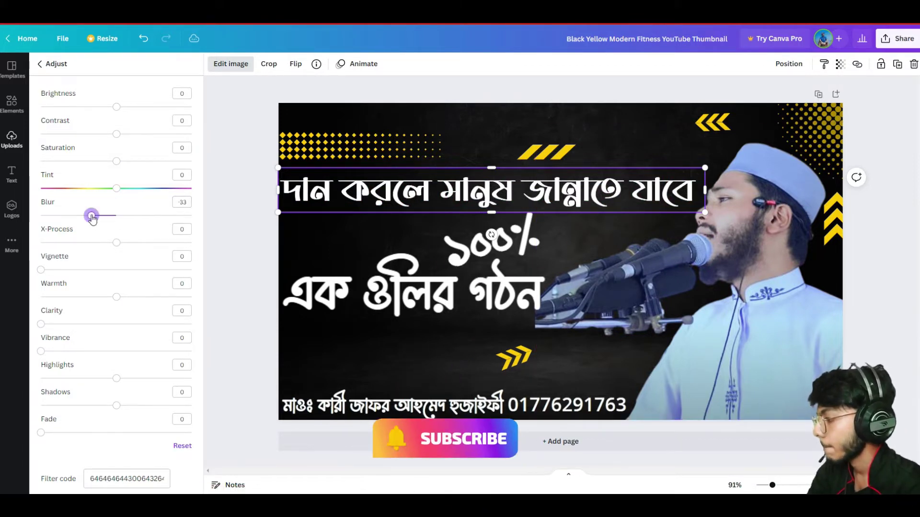
- Set the blur of the ১০০% image to -27 and of the এক ওলির গঠন text image to -22
left_click(470, 227)
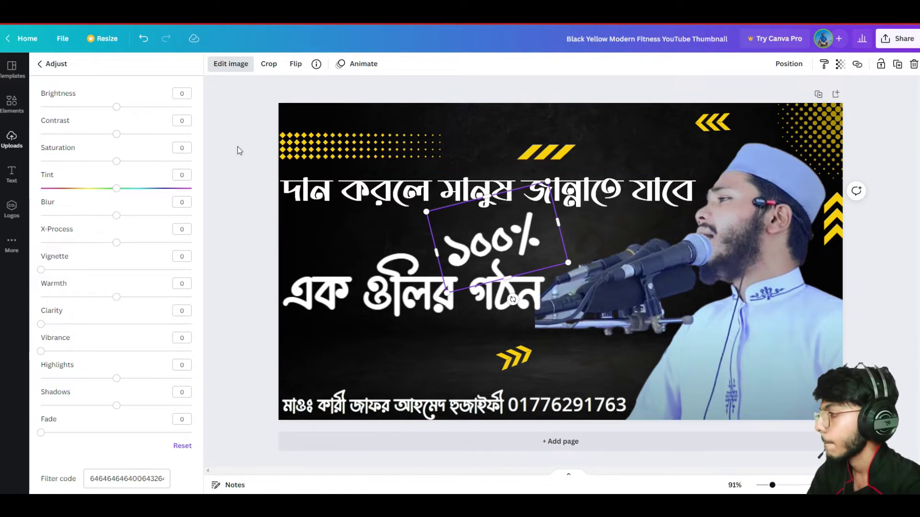
left_click(355, 303)
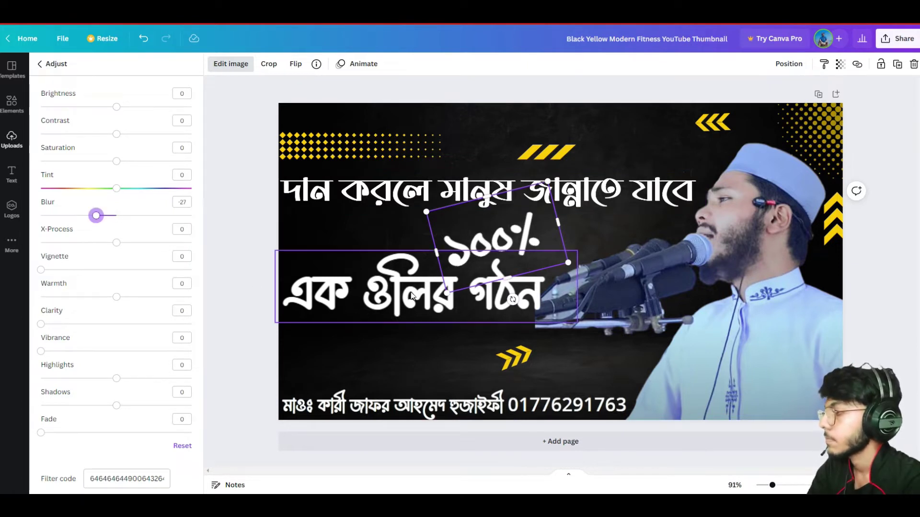
left_click(74, 215)
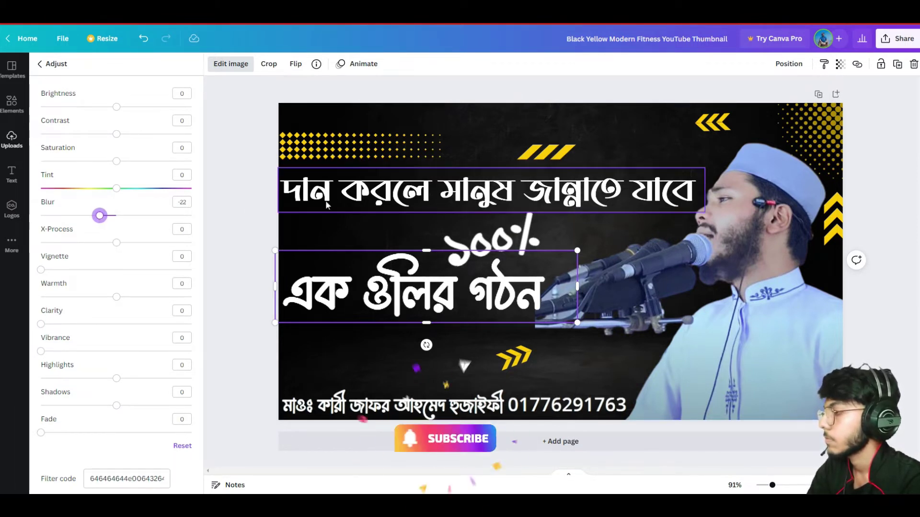
- Sharpen the speaker photo by trying a blur of -100 and settling on -33, then close the adjustments
left_click(715, 234)
left_click(115, 212)
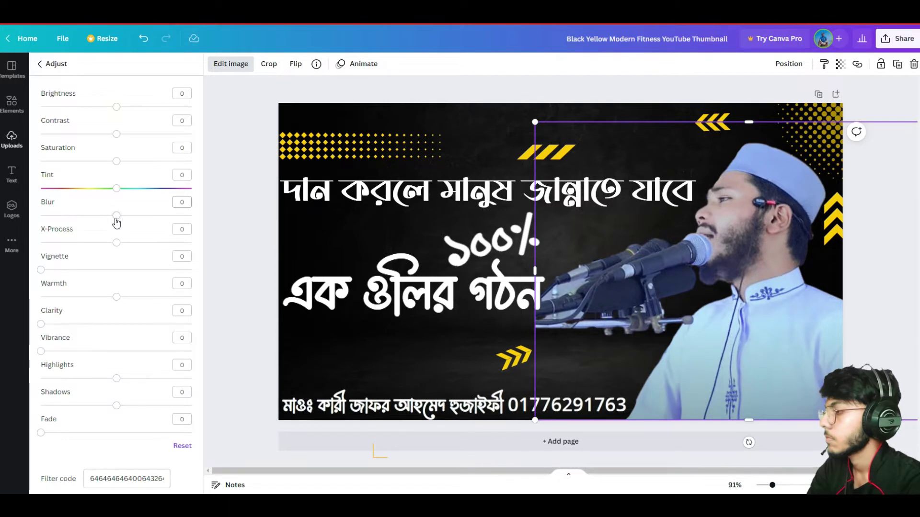
left_click_drag(116, 220, 15, 218)
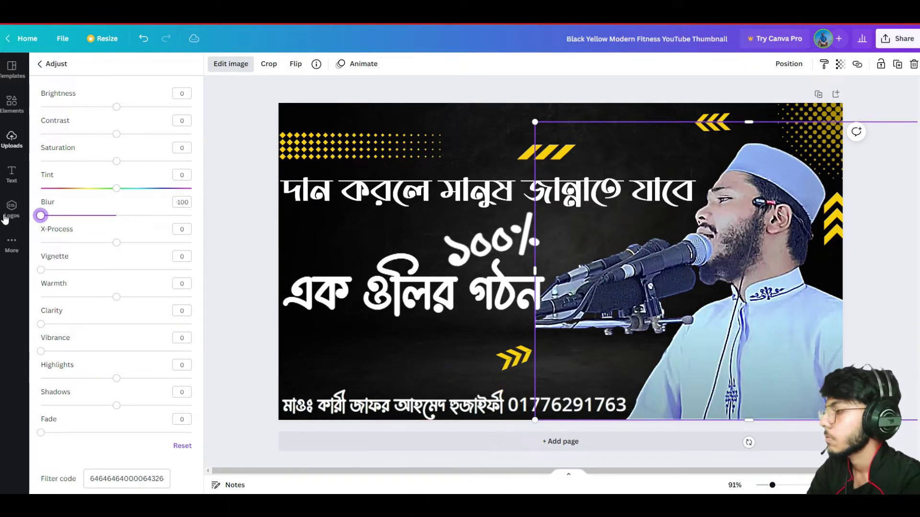
left_click_drag(41, 220, 97, 228)
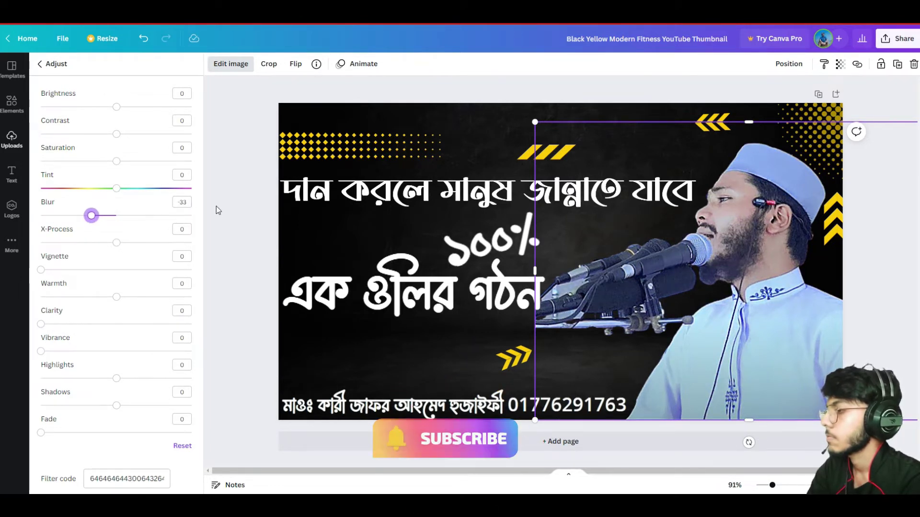
key("Escape")
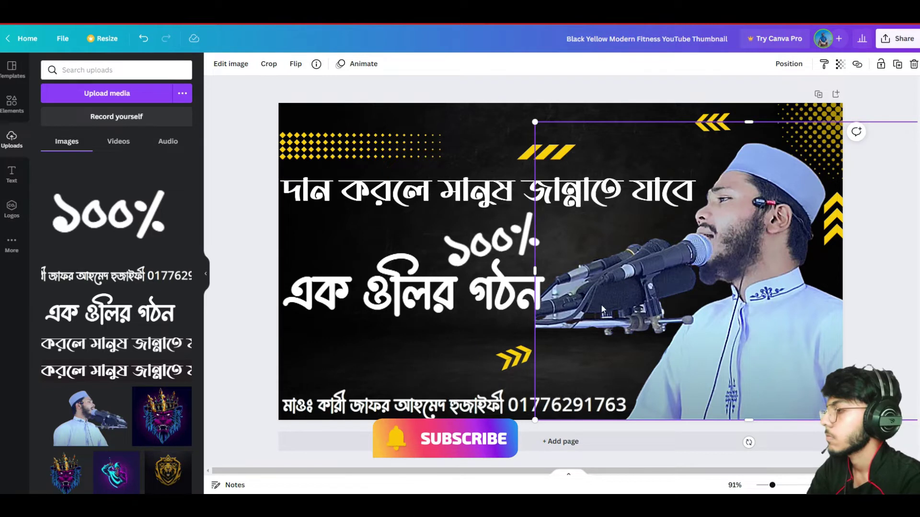
- Try a lower transparency value on the speaker photo, then restore it to 100
left_click(526, 85)
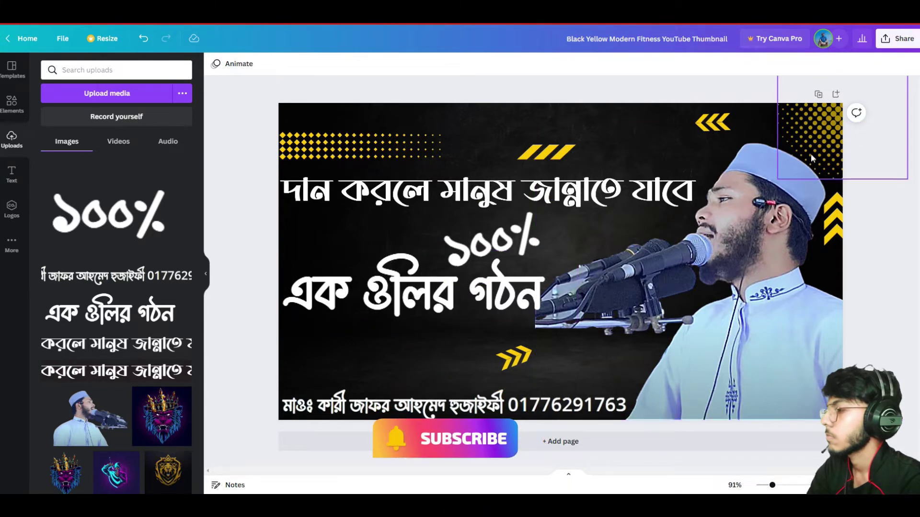
left_click(774, 229)
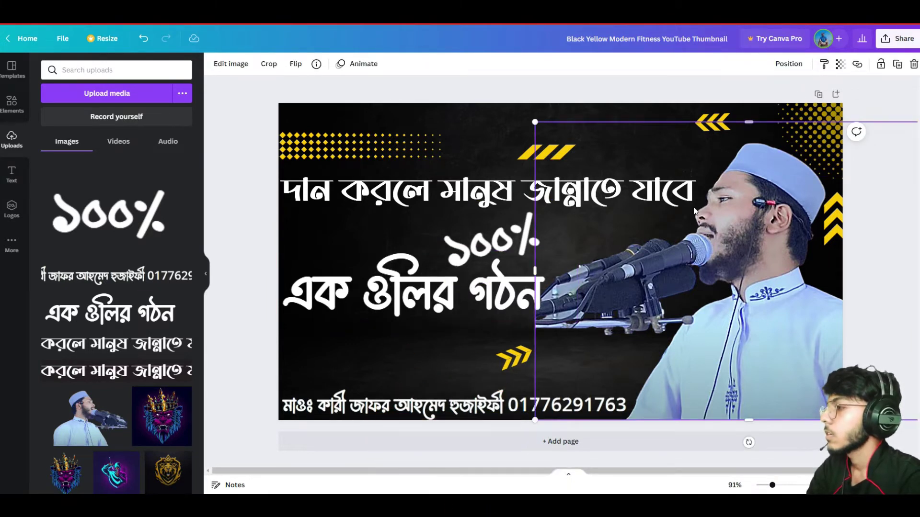
left_click(839, 64)
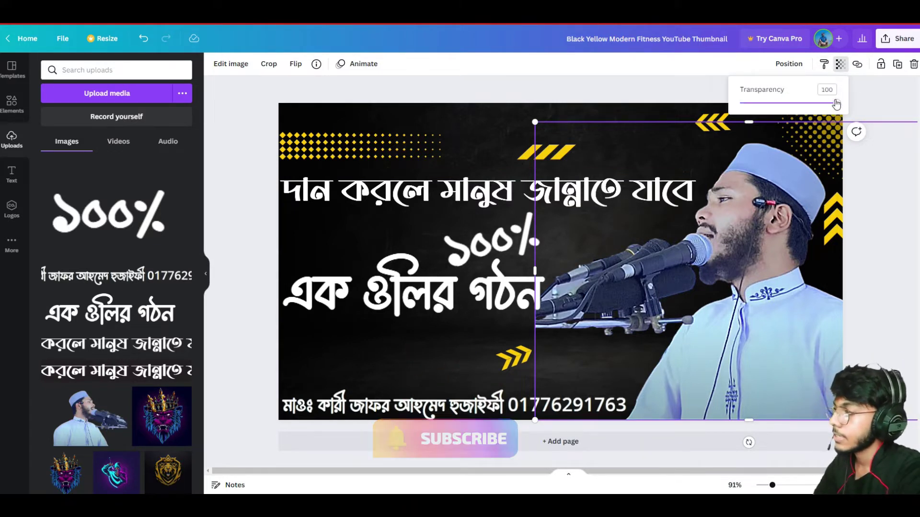
left_click_drag(811, 109, 864, 118)
left_click(593, 77)
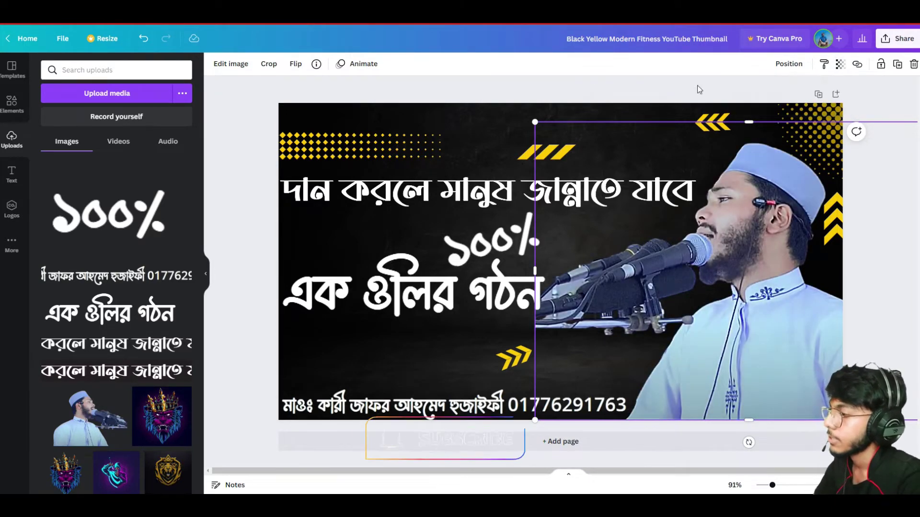
- Fade the yellow dotted graphic in the thumbnail's upper-right corner by lowering its transparency value
left_click(815, 139)
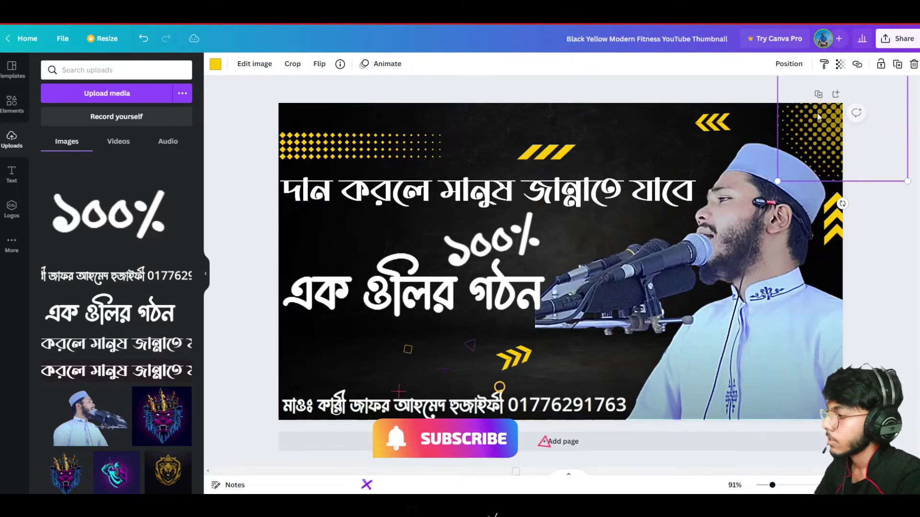
left_click(840, 65)
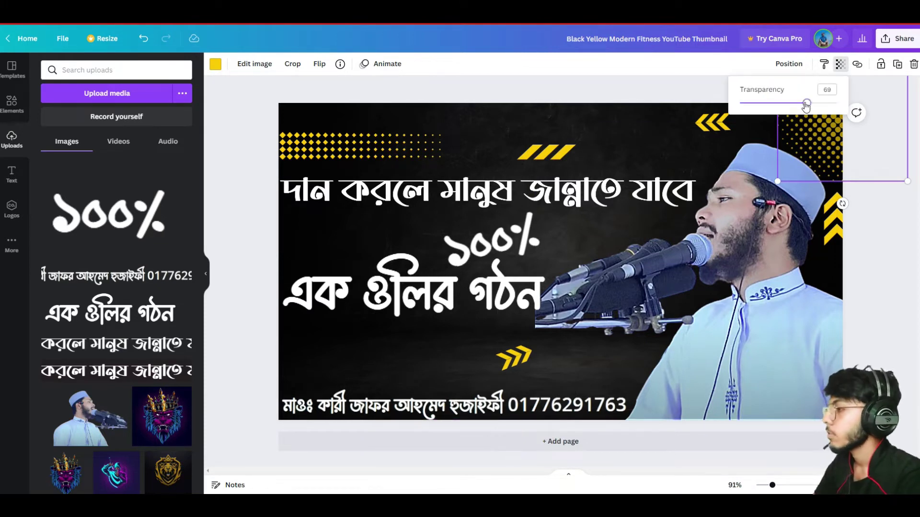
left_click_drag(798, 105, 785, 103)
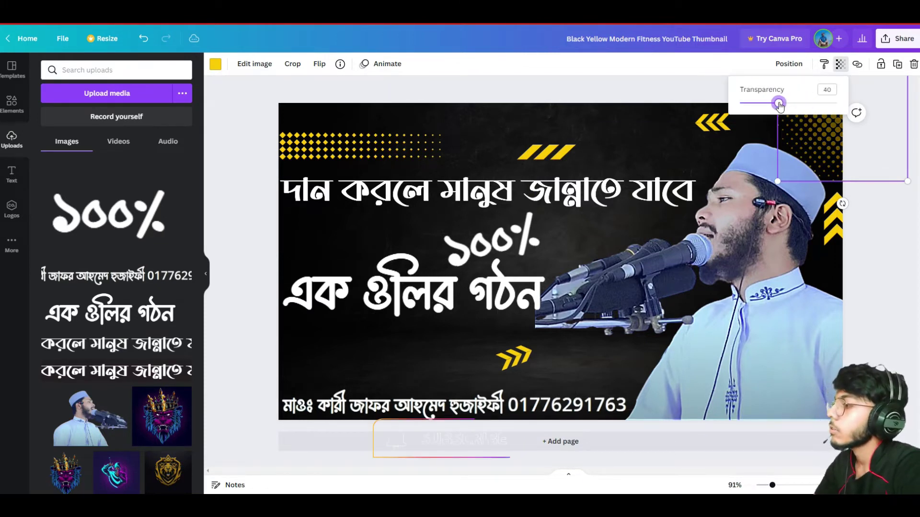
left_click(521, 117)
- Set the transparency of the yellow dotted strip above the headline's left end to 67
left_click(396, 148)
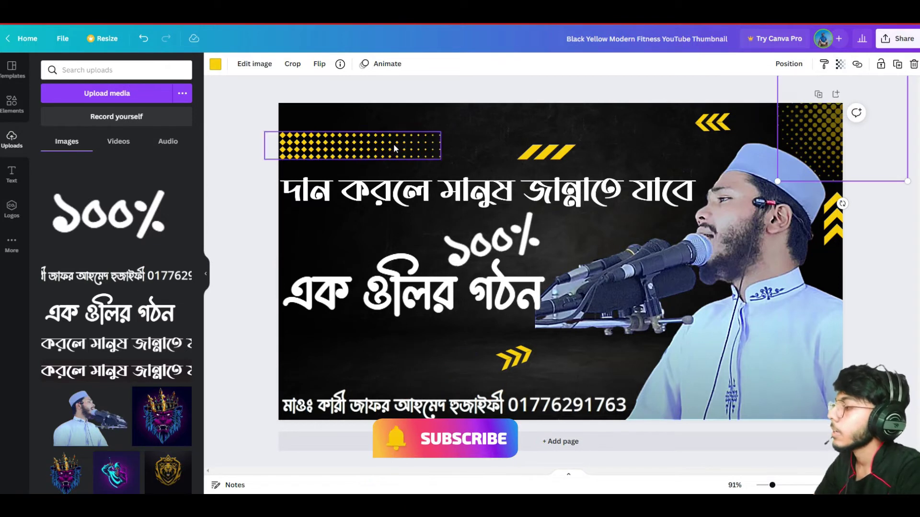
left_click(839, 65)
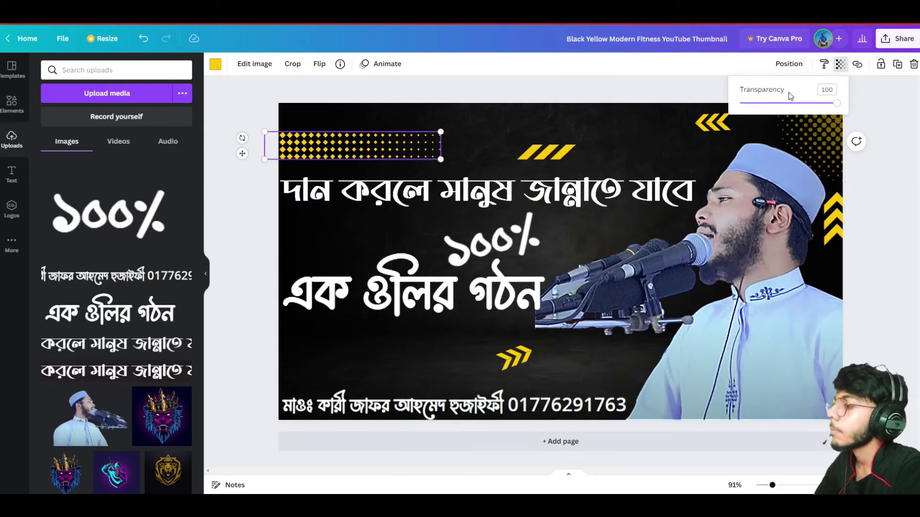
left_click_drag(816, 104, 805, 104)
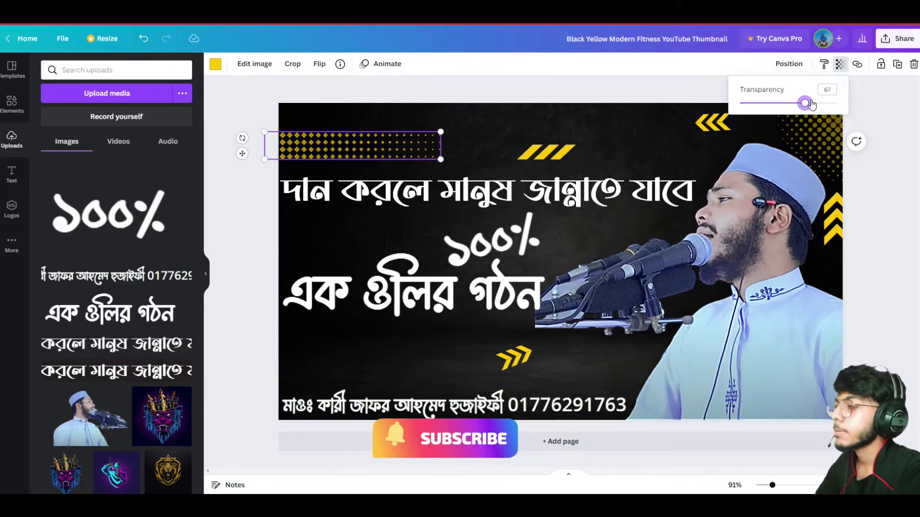
left_click(678, 84)
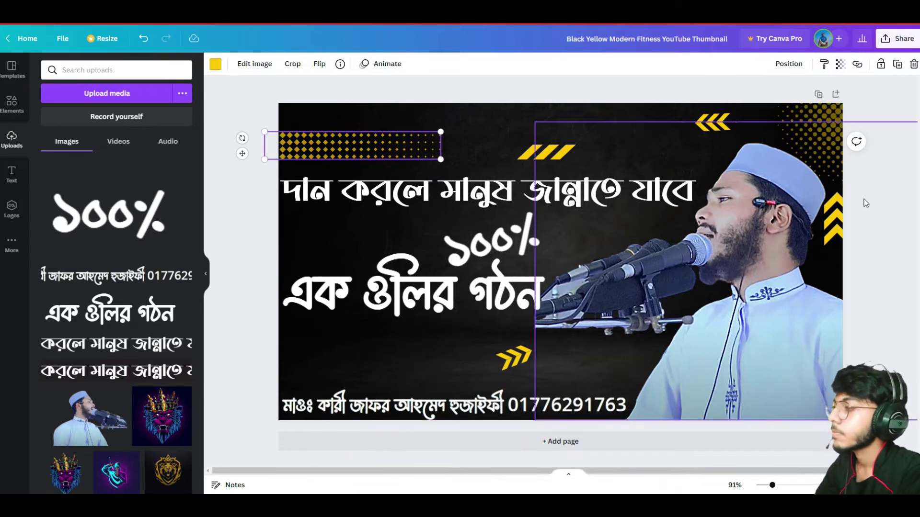
- Set the transparency of the chevrons near the thumbnail's top edge to 79 and of the slanted stripes above the headline to 76
left_click(829, 222)
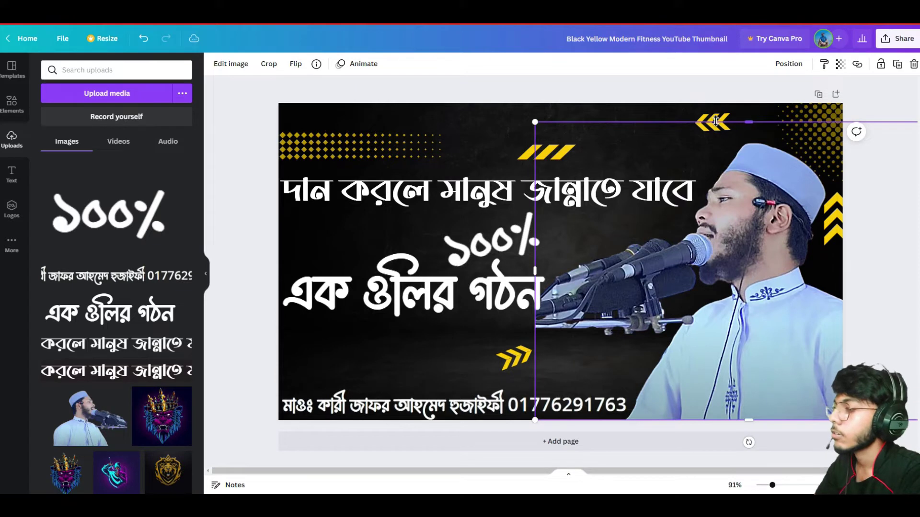
left_click(713, 119)
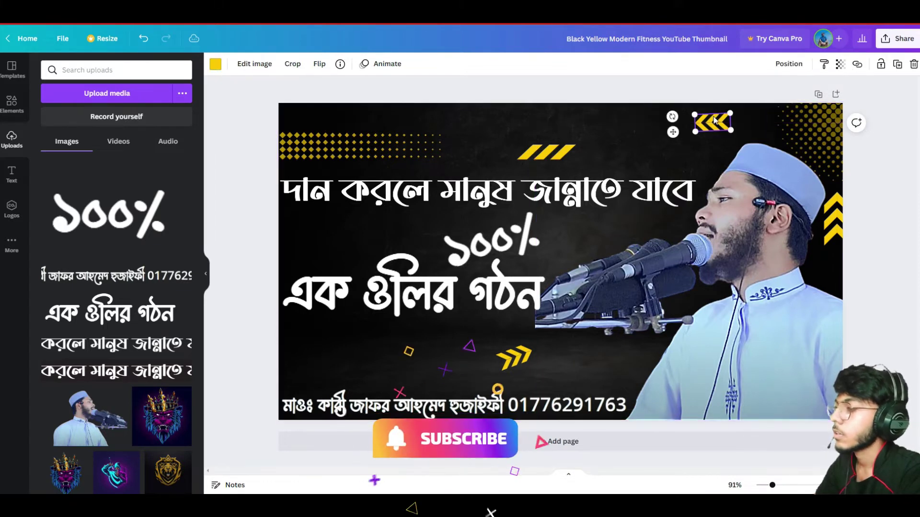
left_click(838, 66)
left_click_drag(798, 105, 813, 104)
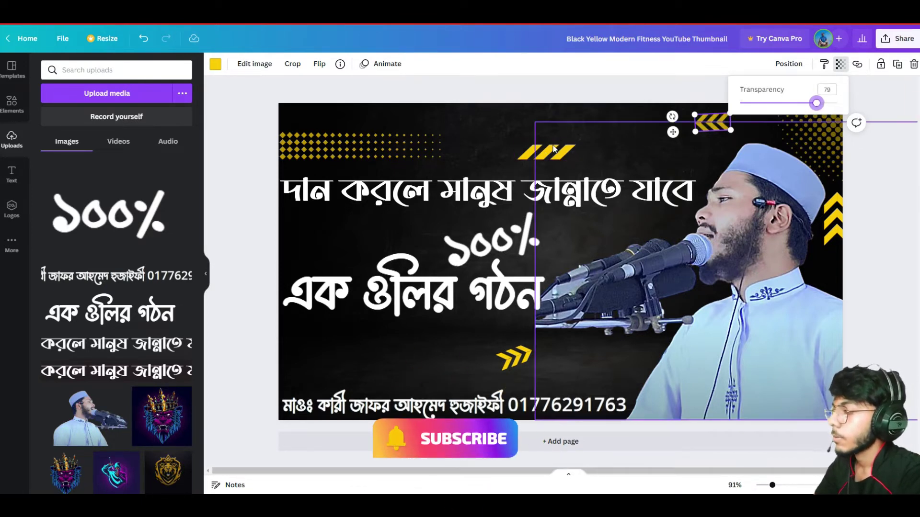
left_click(536, 149)
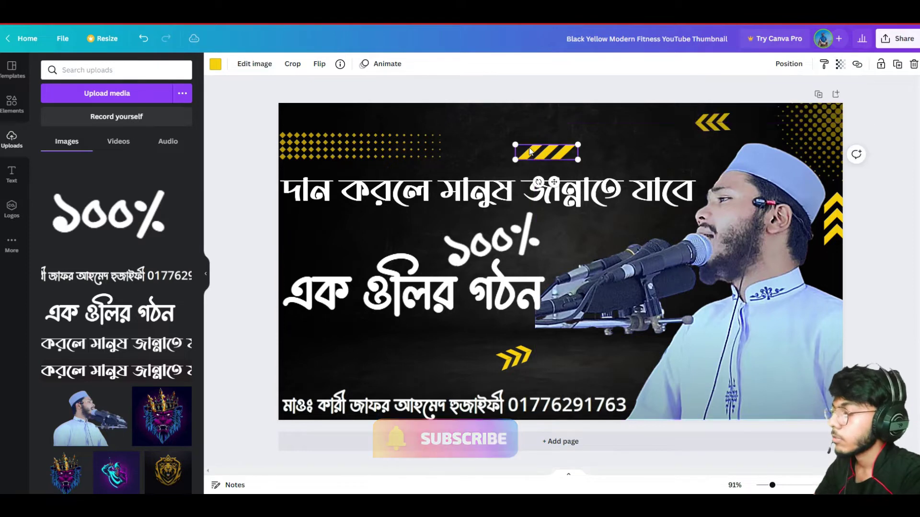
left_click(839, 65)
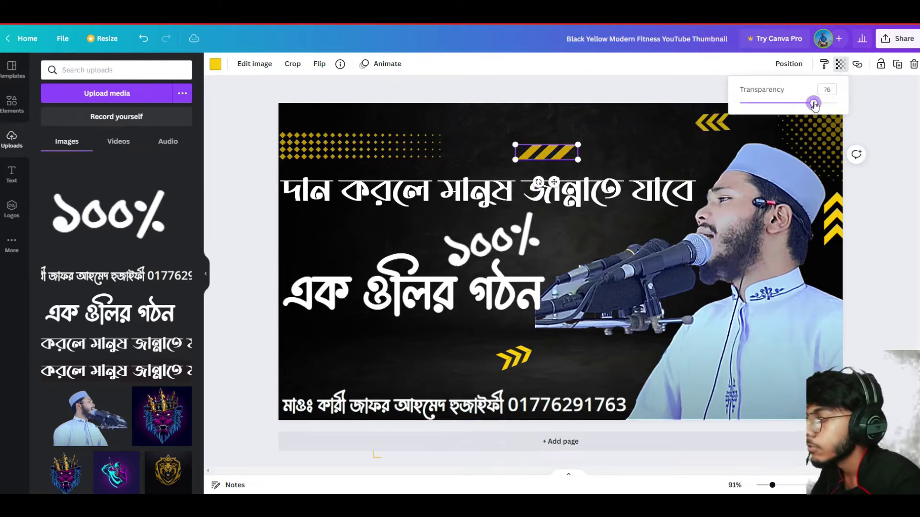
- Fade the small yellow chevrons above the contact line by lowering their transparency value
key("Tab")
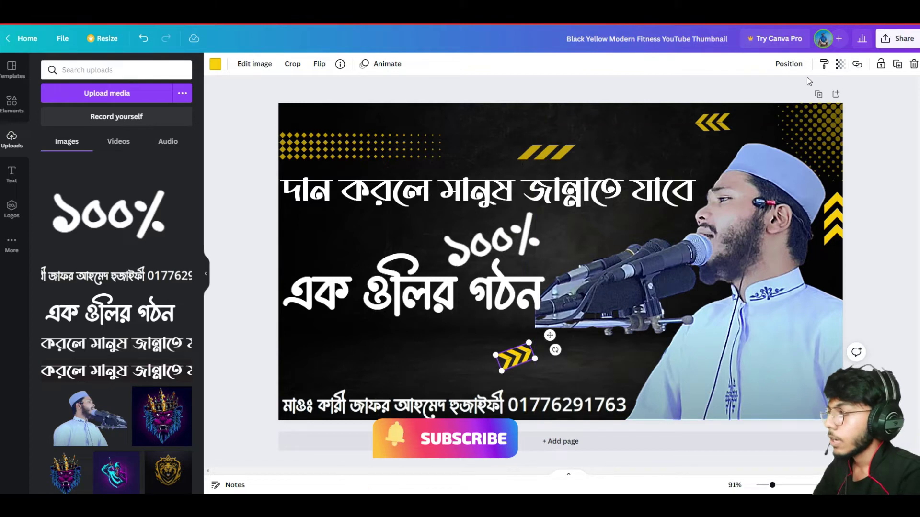
left_click(838, 64)
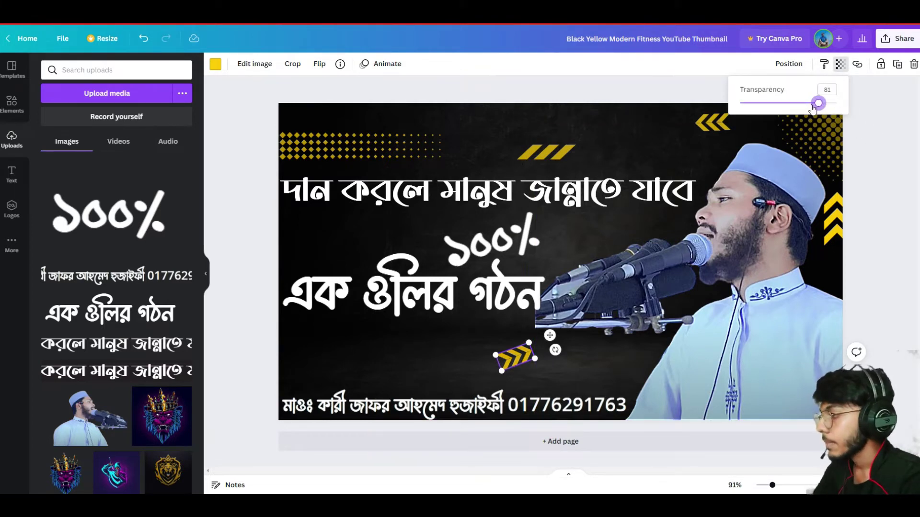
left_click(890, 165)
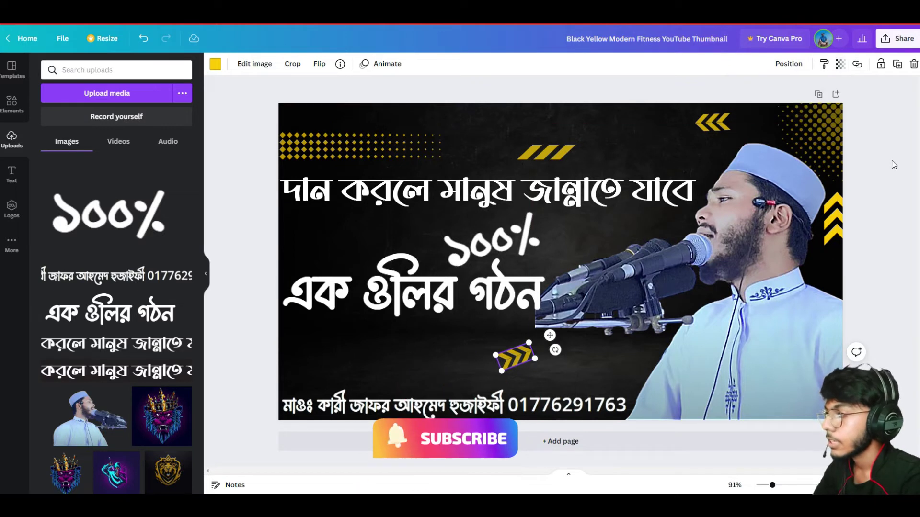
- Move the speaker photo straight down until its frame clears most of the chevrons at the thumbnail's right edge
left_click(834, 178)
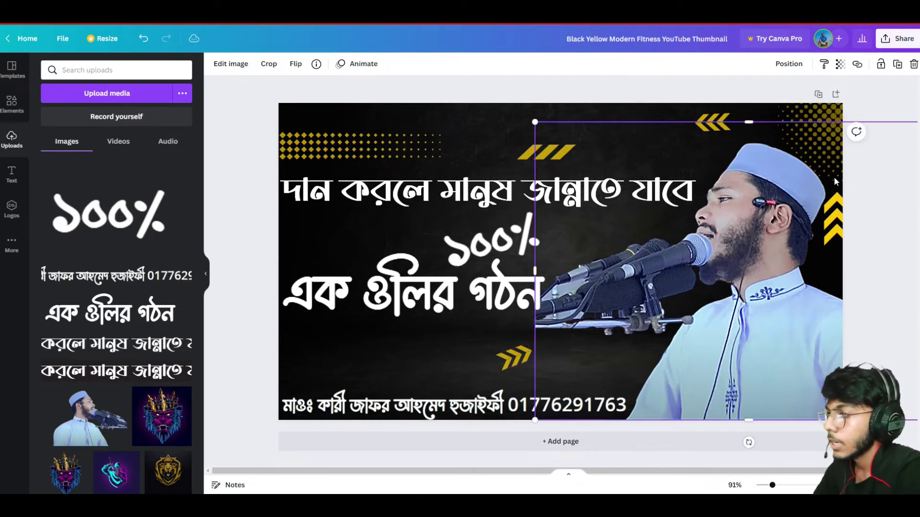
key("Down")
key("Down")
key("Down")
key("Down")
key("Down")
key("Down")
key("Down")
key("Down")
key("Down")
key("Down")
key("Down")
key("Down")
key("Down")
key("Down")
key("Down")
key("Down")
key("Down")
key("Down")
key("Down")
key("Down")
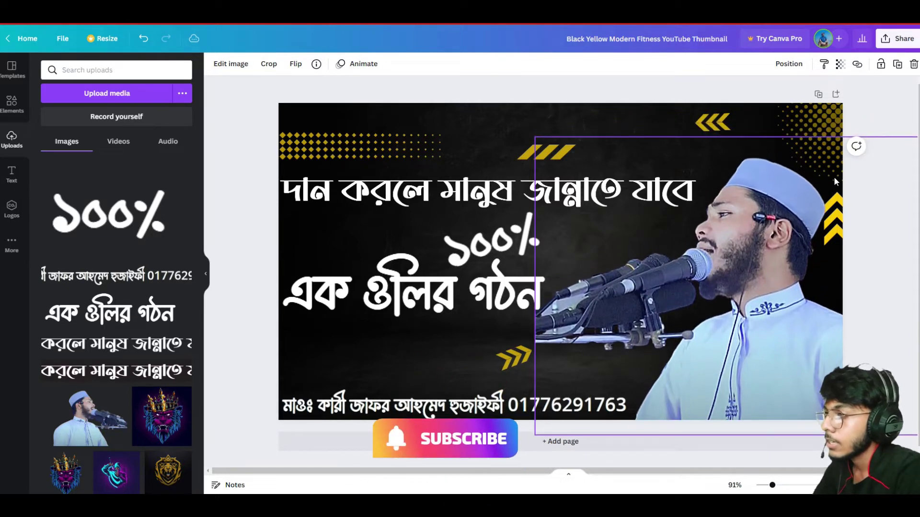
key("Down")
key("Down")
key("Down")
key("Down")
key("Down")
key("Down")
key("Down")
key("Down")
key("Down")
key("Down")
key("Down")
key("Down")
key("Down")
key("Down")
key("Down")
key("Down")
key("Down")
key("Down")
key("Down")
key("Down")
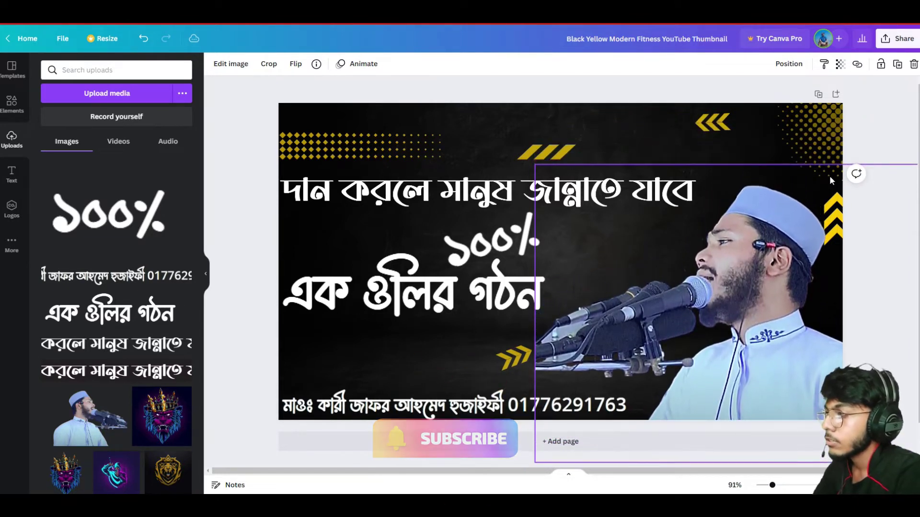
key("Down")
key("Down")
key("Down")
key("Down")
key("Down")
key("Down")
key("Down")
key("Down")
key("Down")
key("Down")
key("Down")
key("Down")
key("Down")
key("Down")
key("Down")
key("Down")
key("Down")
key("Down")
key("Down")
key("Down")
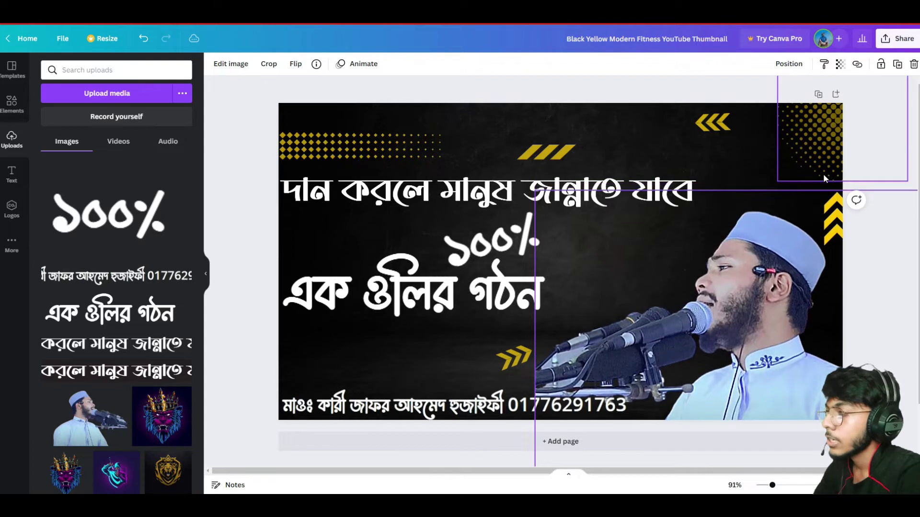
- Set the transparency of the upward chevrons at the thumbnail's right edge to 69, then select the speaker photo
left_click(842, 199)
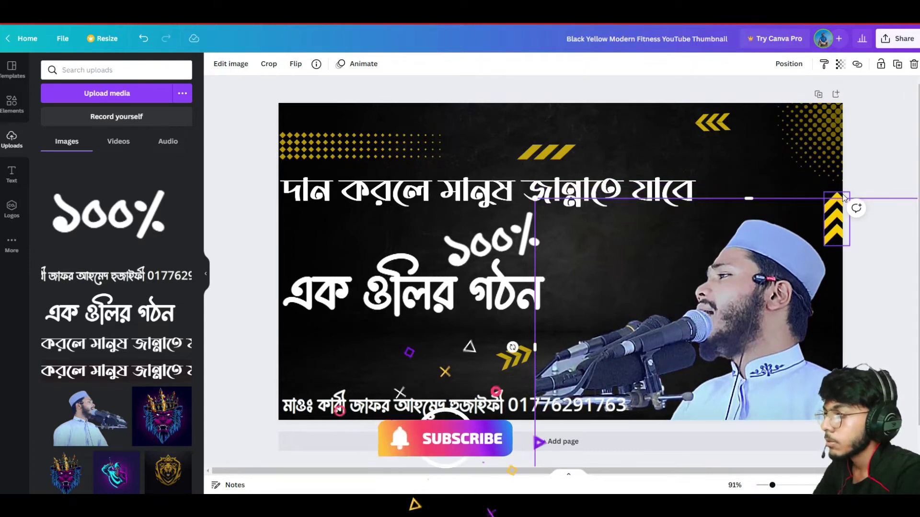
left_click(839, 66)
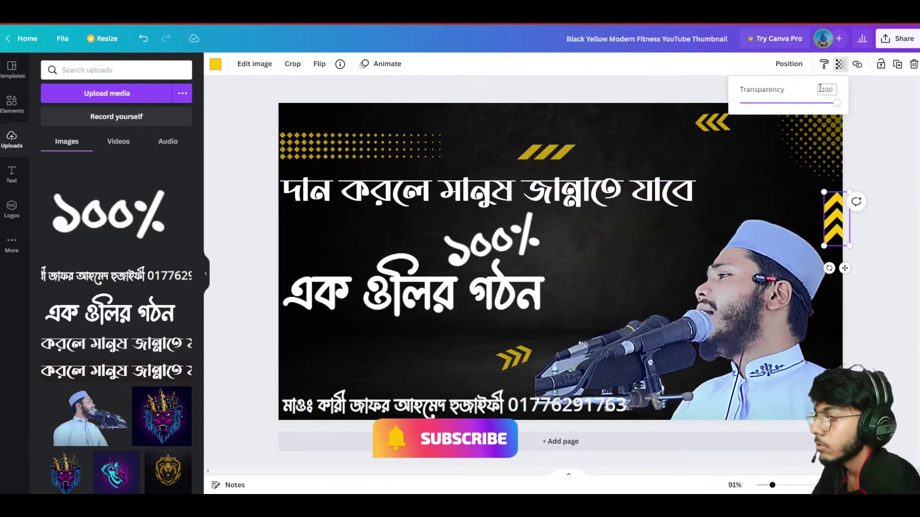
left_click(820, 104)
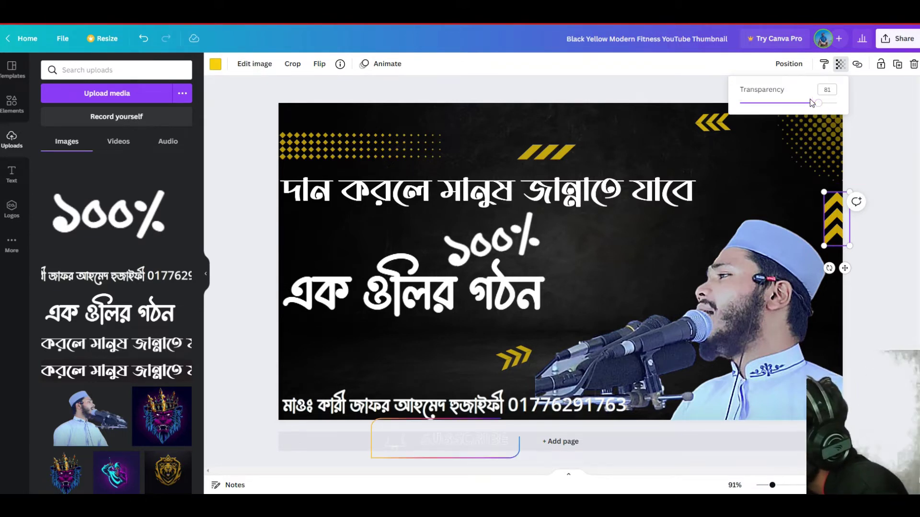
left_click_drag(810, 98, 806, 99)
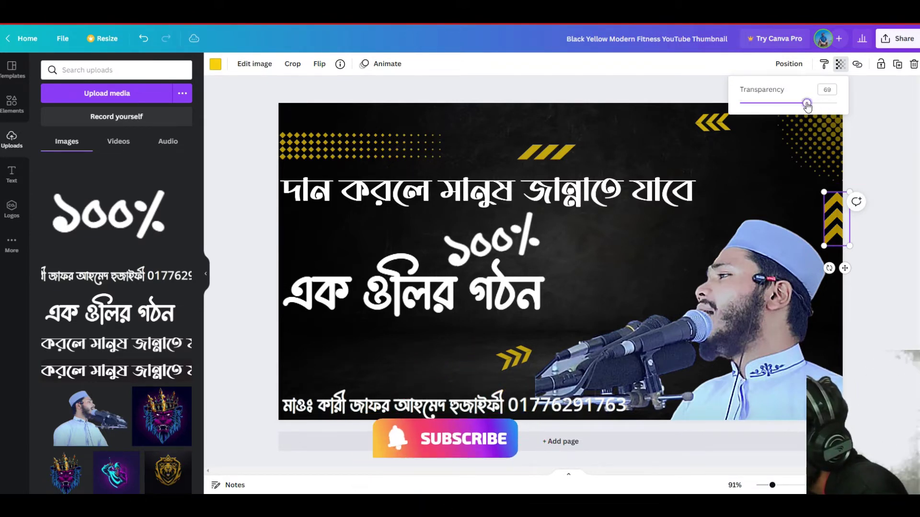
left_click(804, 263)
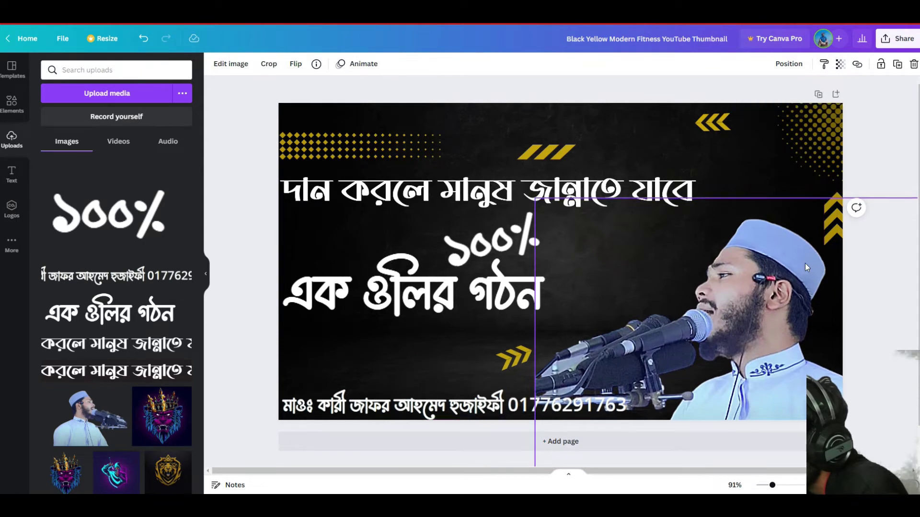
- Move the speaker photo straight up until the top of its frame sits just below the thumbnail's top edge
key("Up")
key("Up")
key("Up")
key("Up")
key("Up")
key("Up")
key("Up")
key("Up")
key("Up")
key("Up")
key("Up")
key("Up")
key("Up")
key("Up")
key("Up")
key("Up")
key("Up")
key("Up")
key("Up")
key("Up")
key("Up")
key("Up")
key("Up")
key("Up")
key("Up")
key("Up")
key("Up")
key("Up")
key("Up")
key("Up")
key("Up")
key("Up")
key("Up")
key("Up")
key("Up")
key("Up")
key("Up")
key("Up")
key("Up")
key("Up")
key("Up")
key("Up")
key("Up")
key("Up")
key("Up")
key("Up")
key("Up")
key("Up")
key("Up")
key("Up")
key("Up")
key("Up")
key("Up")
key("Up")
key("Up")
key("Up")
key("Up")
key("Up")
key("Up")
key("Up")
key("Up")
key("Up")
key("Up")
key("Up")
key("Up")
key("Up")
key("Up")
key("Up")
key("Up")
key("Up")
key("Up")
key("Up")
key("Up")
key("Up")
key("Up")
key("Up")
key("Up")
key("Up")
key("Up")
key("Up")
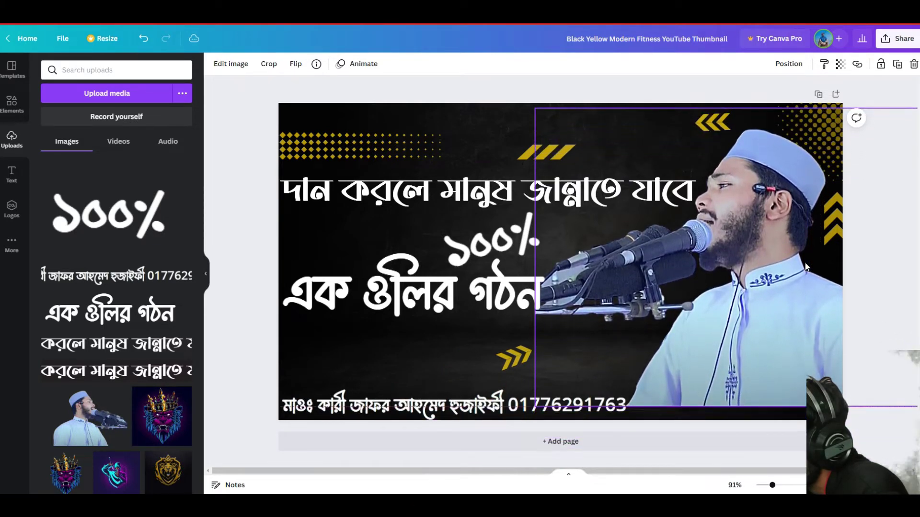
- Lower the speaker photo until the bottom of its frame lines up with the thumbnail's bottom edge, and deselect it
key("Down")
key("Down")
key("Down")
key("Down")
key("Down")
key("Down")
key("Down")
key("Down")
key("Down")
key("Down")
key("Down")
key("Down")
key("Down")
key("Down")
key("Down")
key("Down")
key("Down")
key("Down")
key("Down")
key("Down")
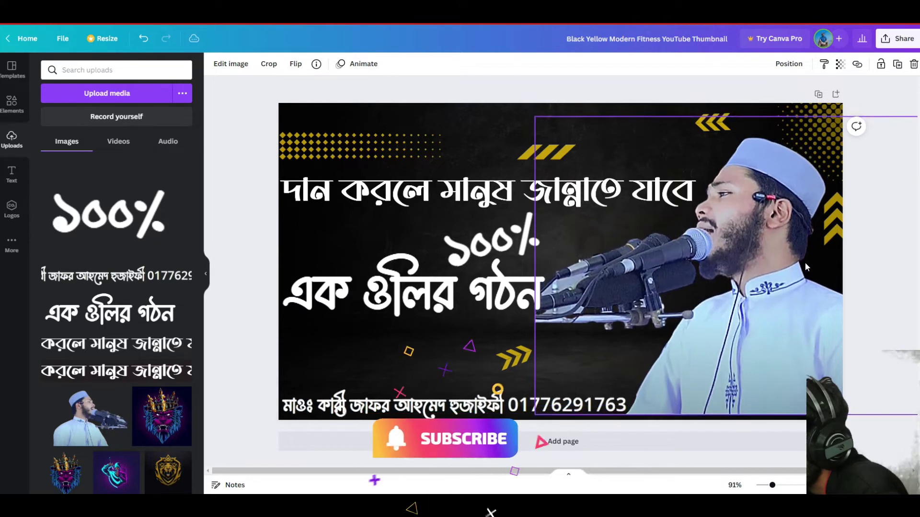
key("Down")
key("Down")
key("Down")
key("Down")
key("Down")
key("Down")
key("Down")
key("Down")
key("Down")
key("Down")
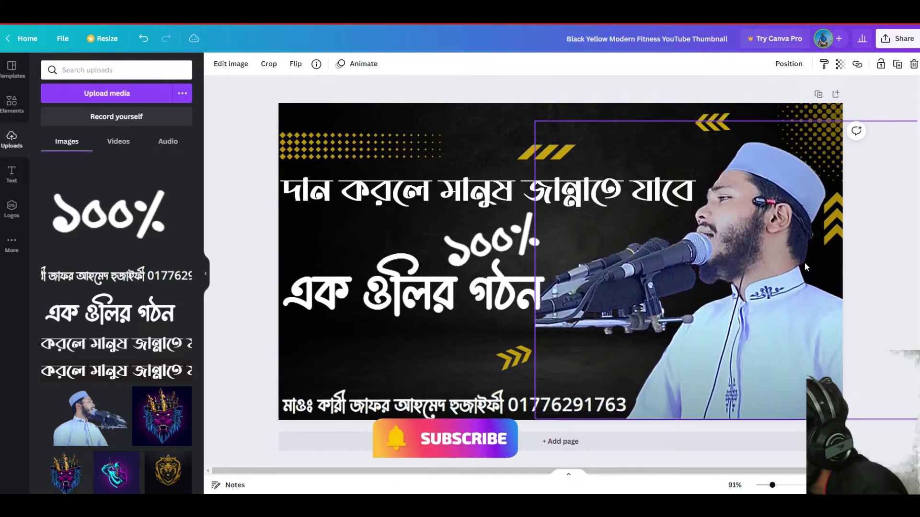
key("Down")
key("Down")
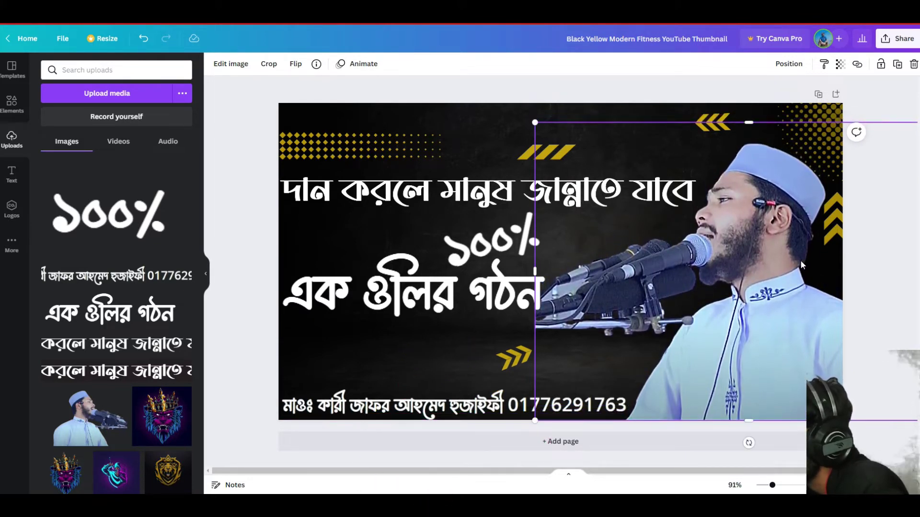
key("Up")
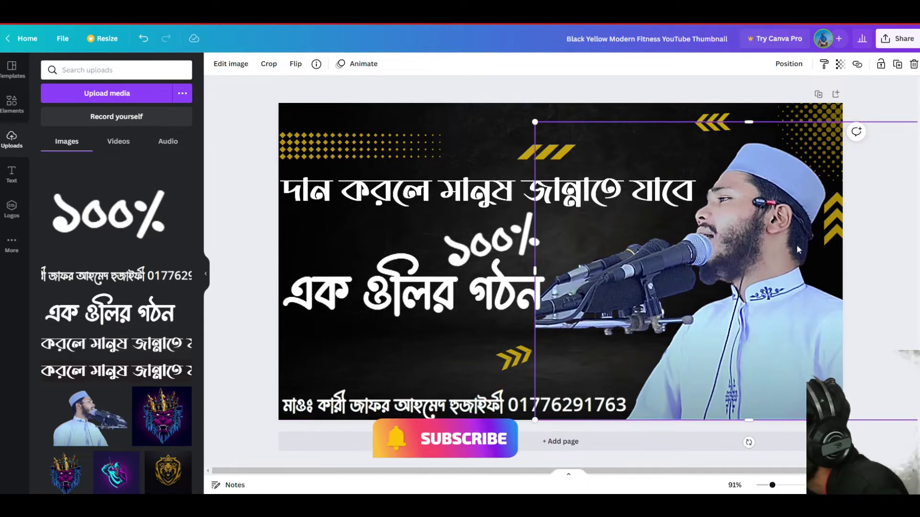
left_click(765, 91)
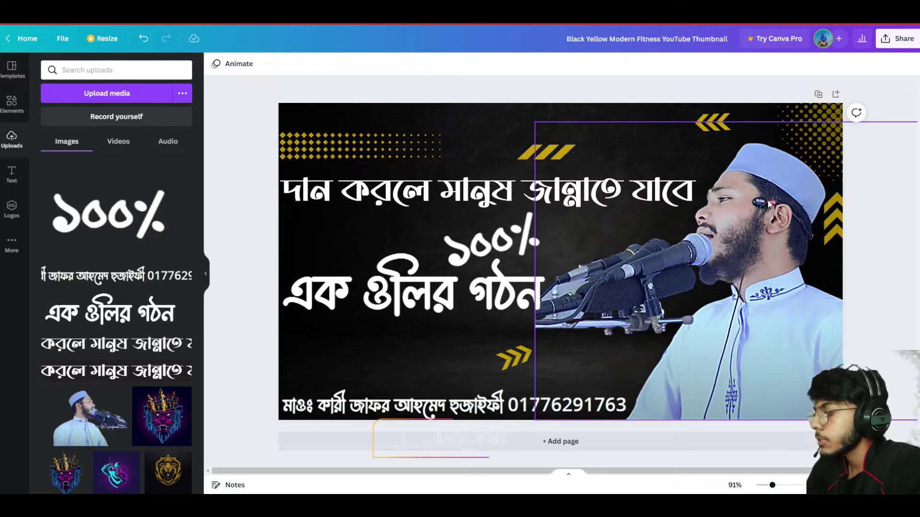
- Move the "এক ওলির গঠন" text image slightly down, widening the gap below the ১০০% text
left_click(516, 299)
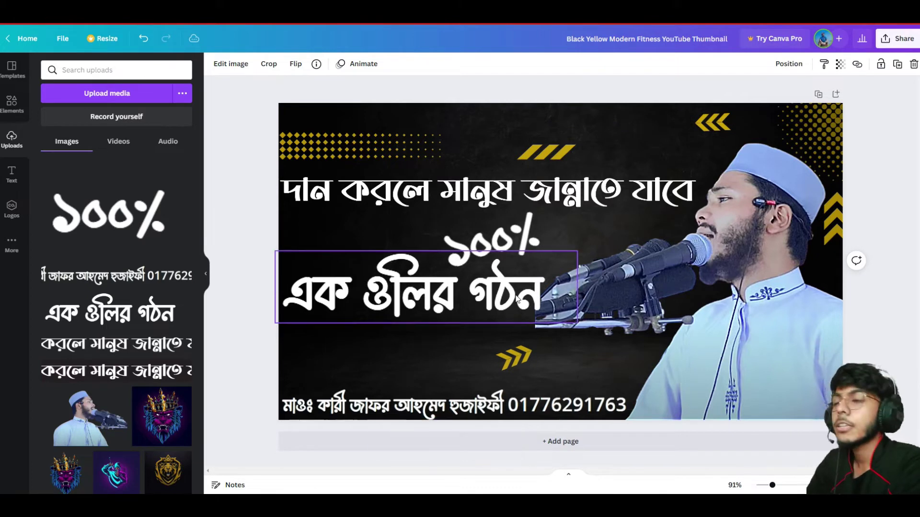
key("Down")
key("Down")
key("Down")
key("Down")
key("Down")
key("Down")
key("Down")
key("Down")
key("Down")
key("Down")
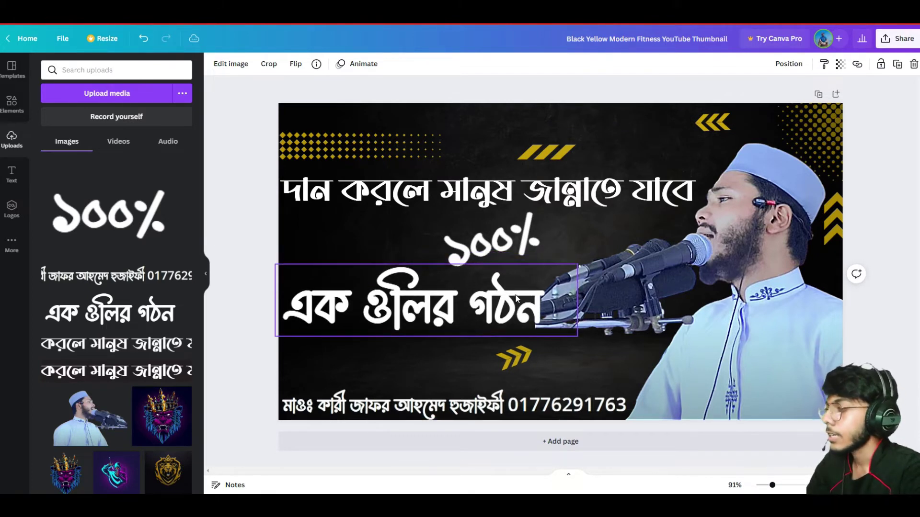
- Nudge the tilted ১০০% text image down so it sits closer to the "এক ওলির গঠন" line
left_click(496, 246)
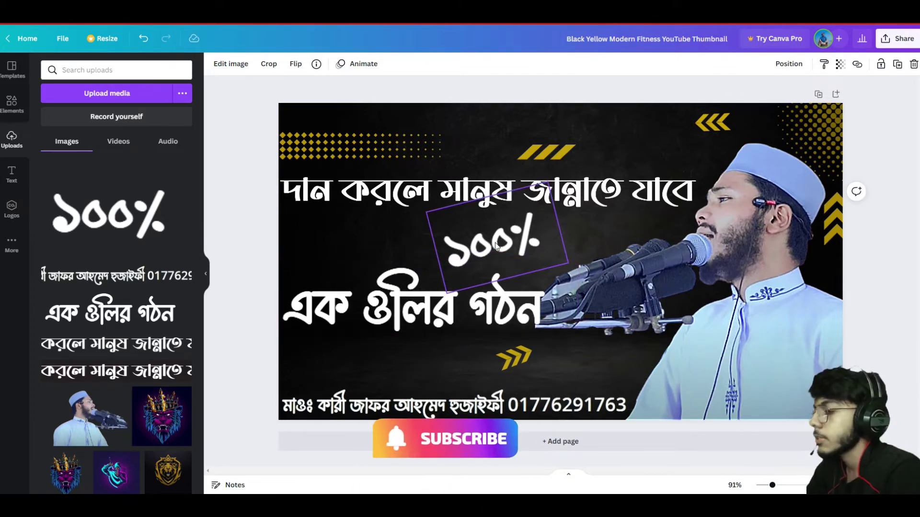
key("Down")
key("Down")
key("Down")
key("Down")
key("Down")
key("Down")
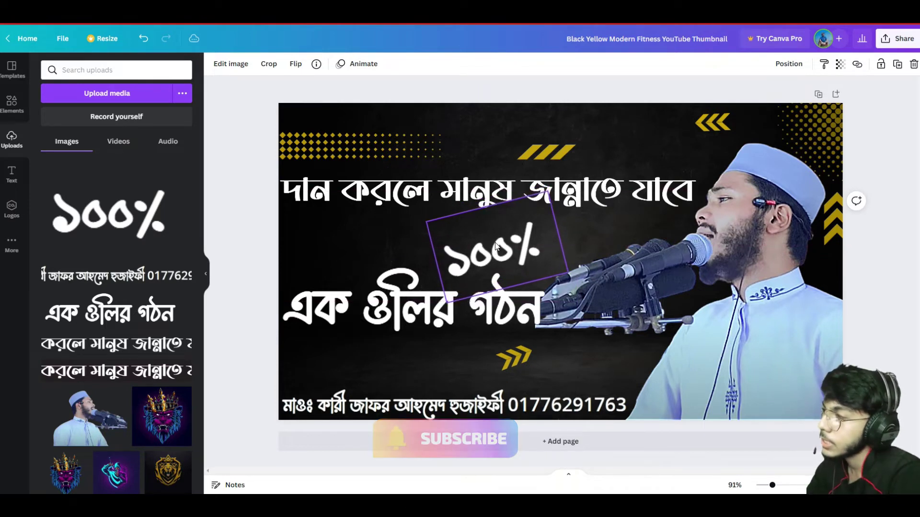
- Move the headline text image "দান করলে মানুষ জান্নাতে যাবে" slightly down toward the ১০০% text
left_click(509, 197)
key("Down")
key("Down")
key("Down")
key("Down")
key("Down")
key("Down")
key("Down")
key("Down")
key("Down")
key("Down")
key("Down")
key("Down")
key("Down")
key("Down")
key("Down")
key("Down")
key("Down")
key("Down")
key("Down")
key("Down")
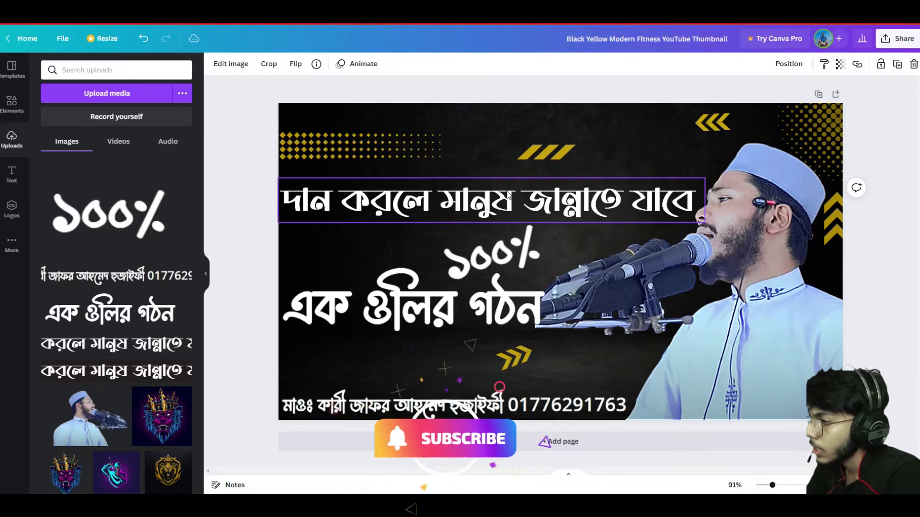
left_click(512, 260)
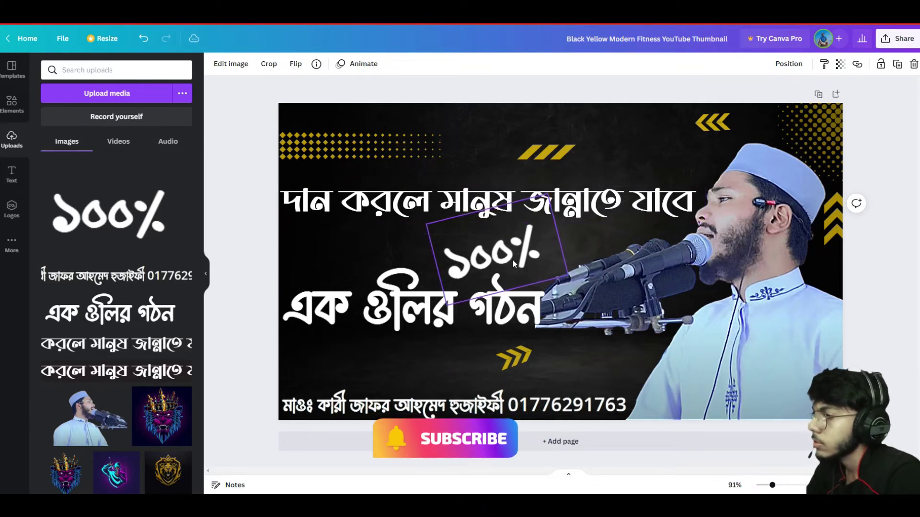
left_click(511, 302)
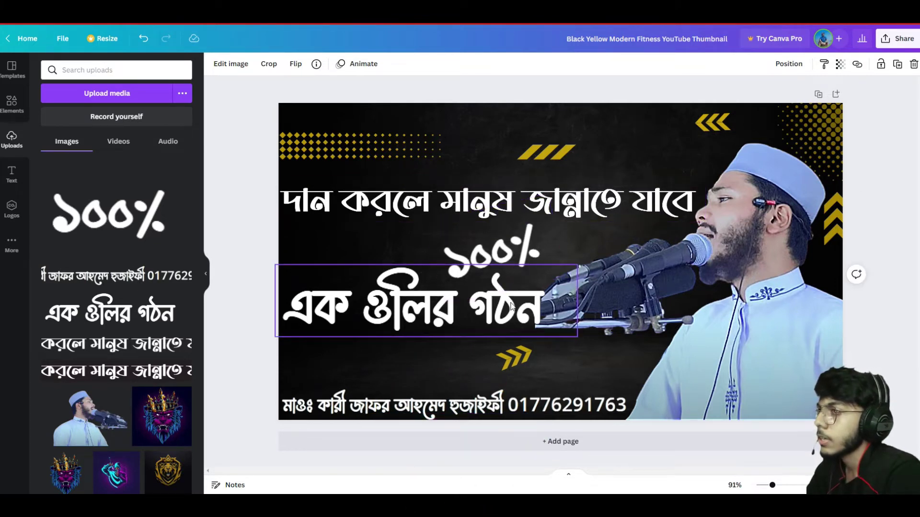
left_click(448, 92)
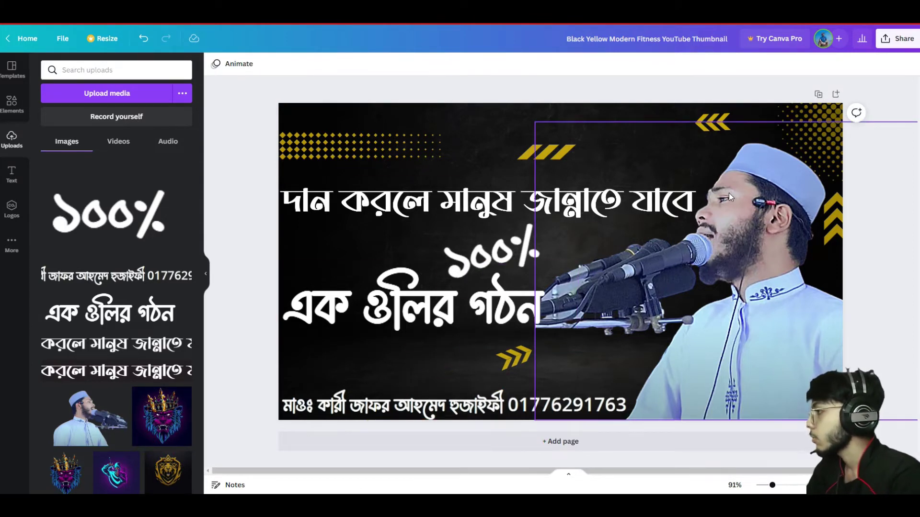
- Try shifting the speaker photo closer to the headline and slightly down, and undo the move
left_click(773, 207)
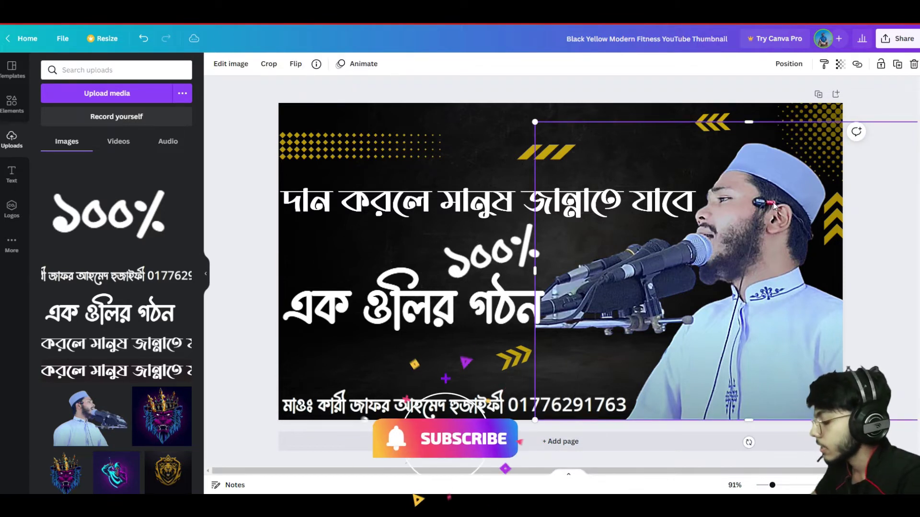
left_click(823, 67)
left_click_drag(787, 155, 759, 173)
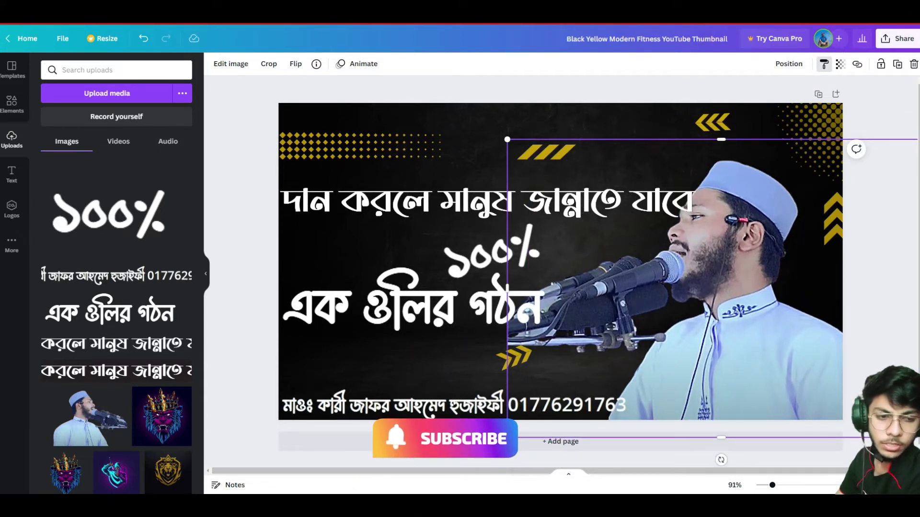
left_click(143, 41)
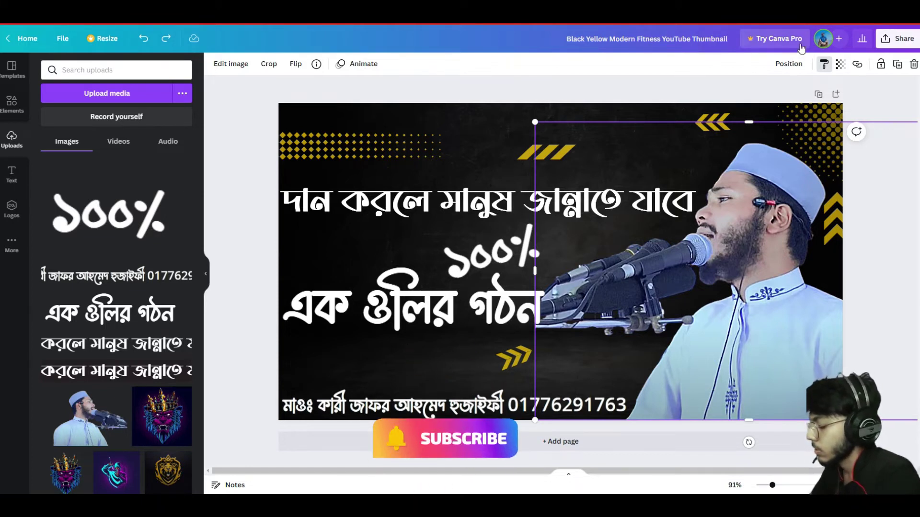
- Raise the speaker photo's brightness to 8, contrast to 14 and saturation to 16
left_click(747, 91)
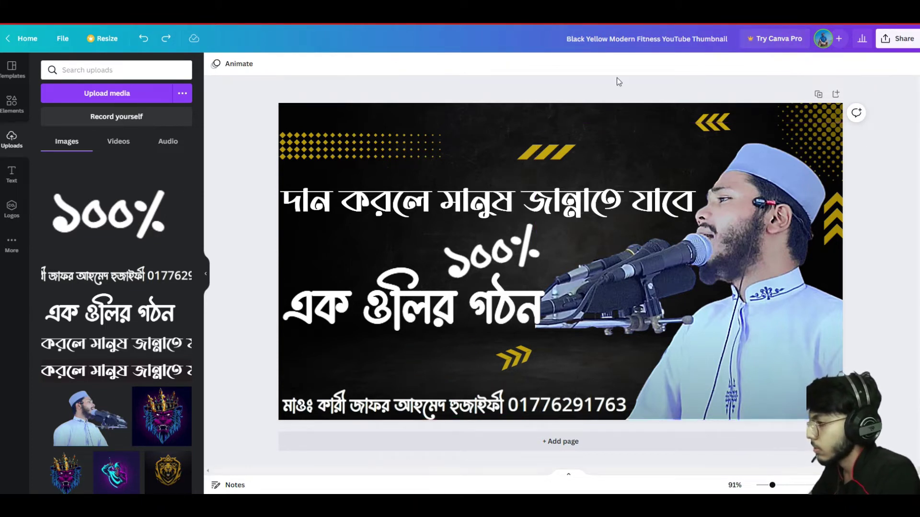
left_click(712, 215)
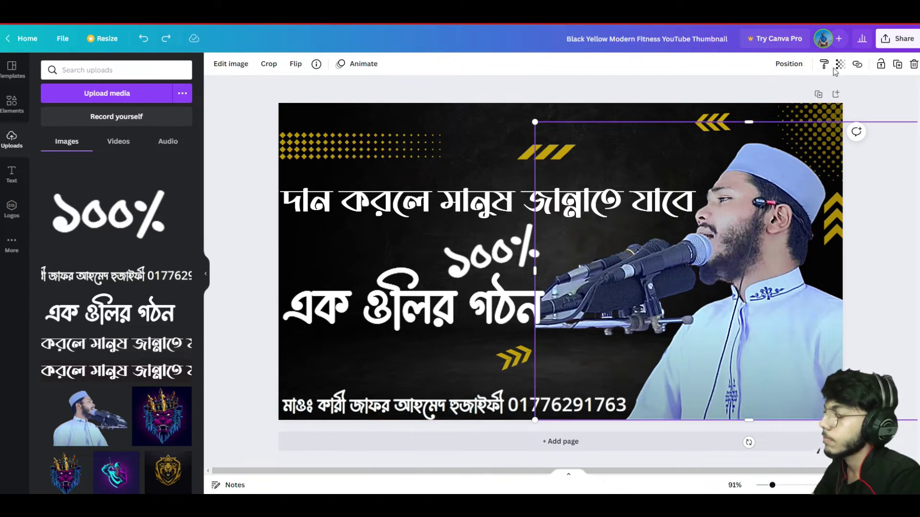
left_click(789, 65)
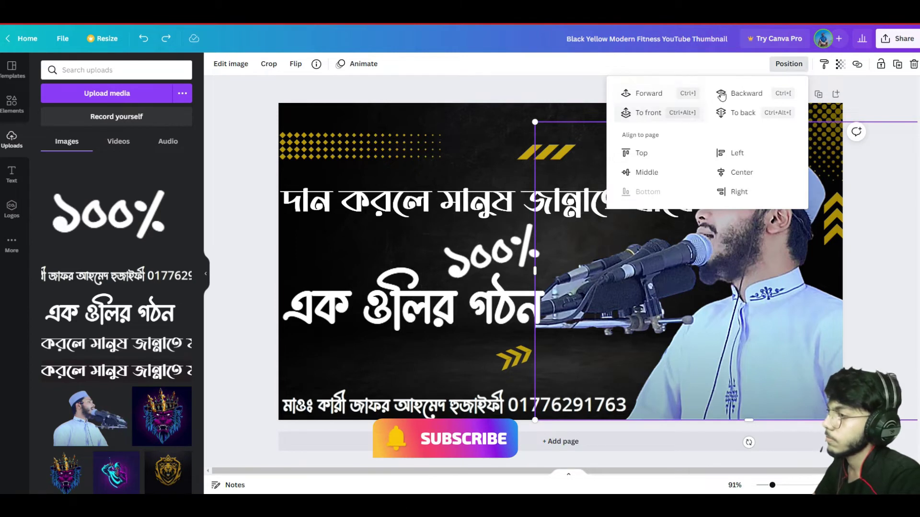
left_click(836, 79)
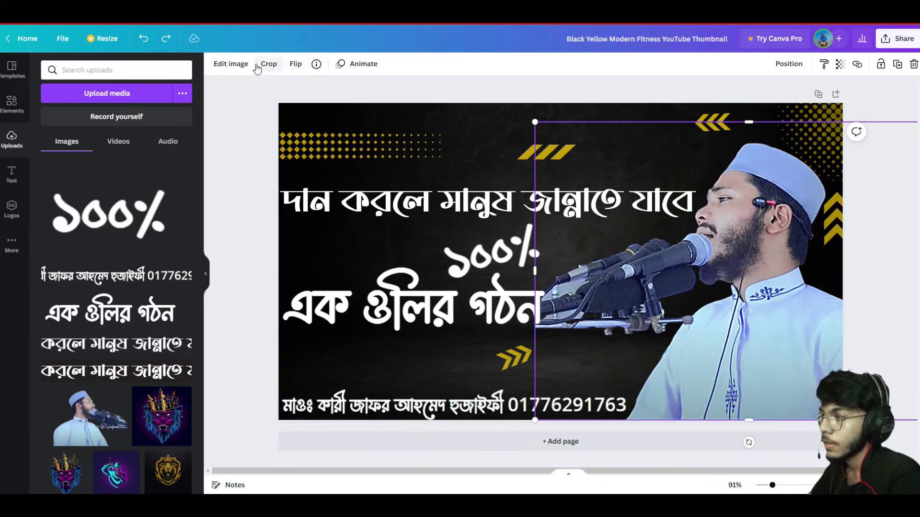
left_click(227, 64)
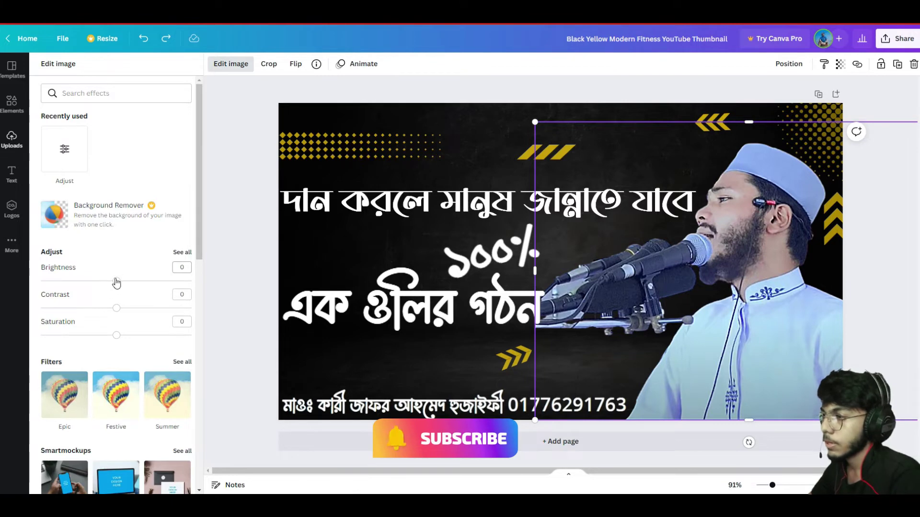
mouse_move(118, 284)
left_mouse_down()
mouse_move(40, 281)
mouse_move(148, 280)
mouse_move(39, 281)
mouse_move(128, 278)
mouse_move(121, 280)
left_mouse_up()
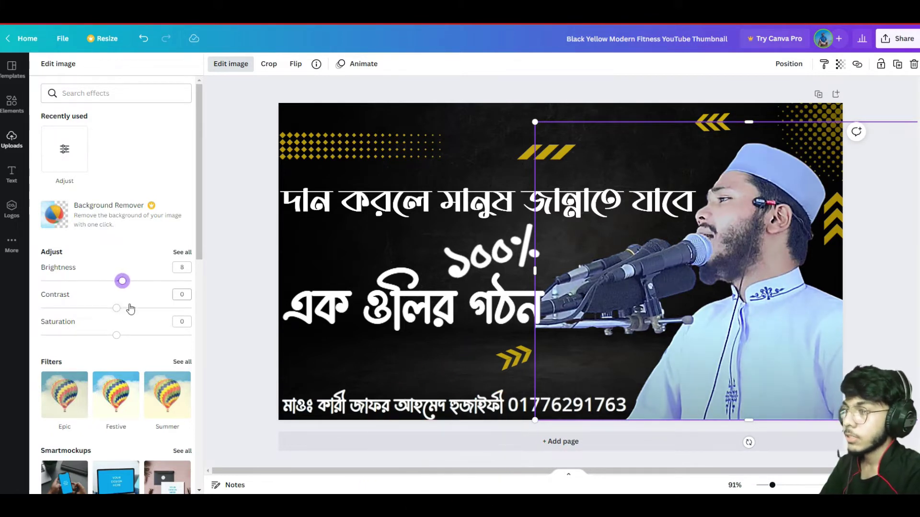
left_click_drag(127, 309, 127, 335)
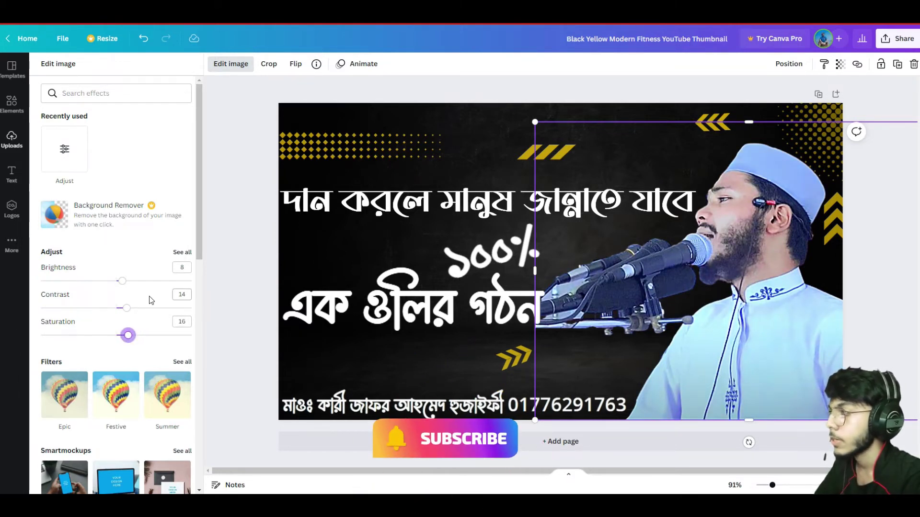
- Set the speaker photo's X-Process to 4 and warmth to 45 in the full image adjustments
left_click(72, 157)
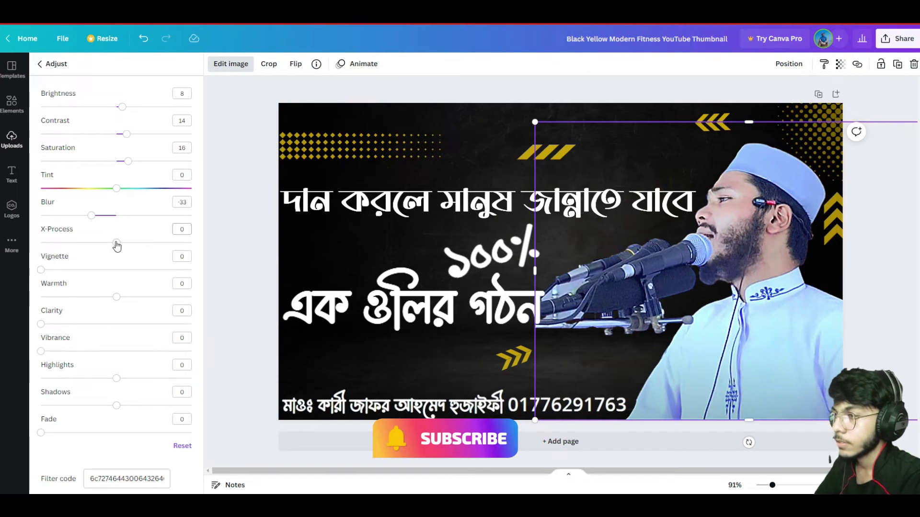
mouse_move(113, 244)
left_mouse_down()
mouse_move(60, 248)
mouse_move(156, 248)
mouse_move(121, 255)
left_mouse_up()
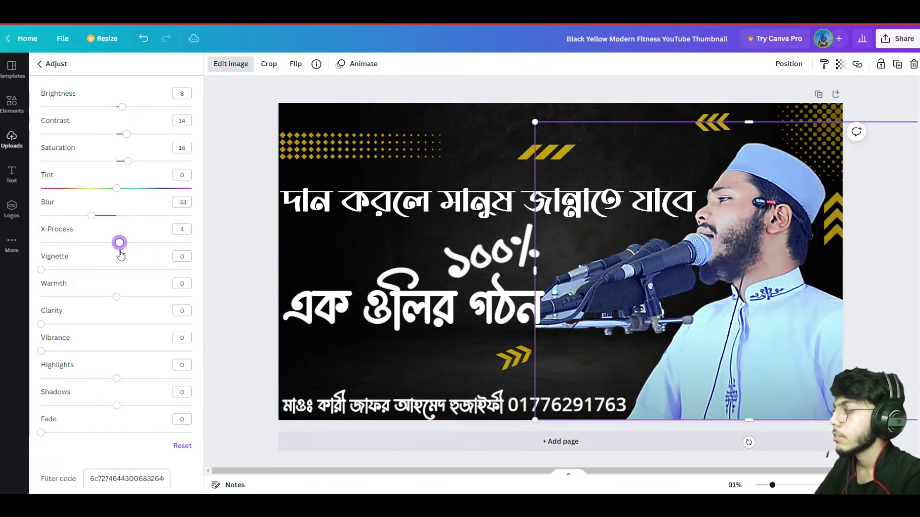
mouse_move(42, 270)
left_mouse_down()
mouse_move(186, 280)
mouse_move(148, 269)
mouse_move(191, 270)
mouse_move(41, 269)
left_mouse_up()
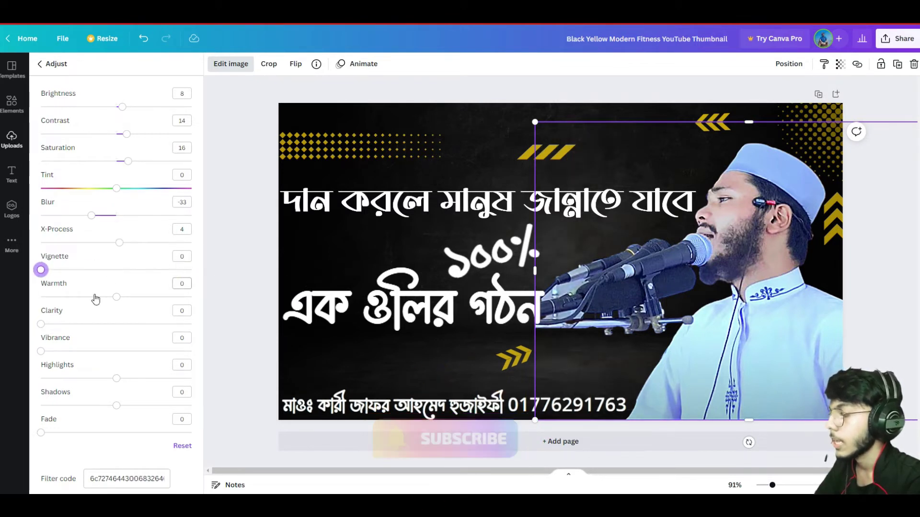
mouse_move(124, 300)
left_mouse_down()
mouse_move(144, 298)
mouse_move(43, 297)
mouse_move(198, 299)
mouse_move(120, 298)
left_mouse_up()
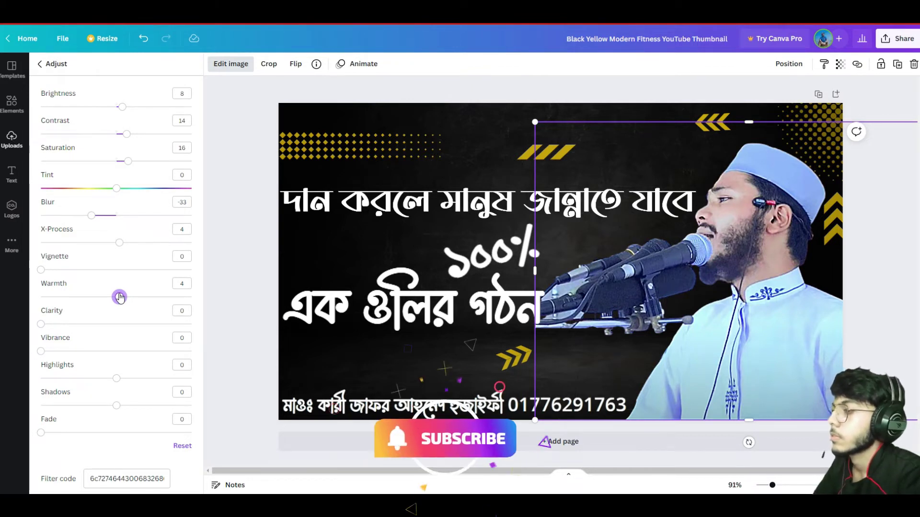
left_click_drag(131, 299, 164, 297)
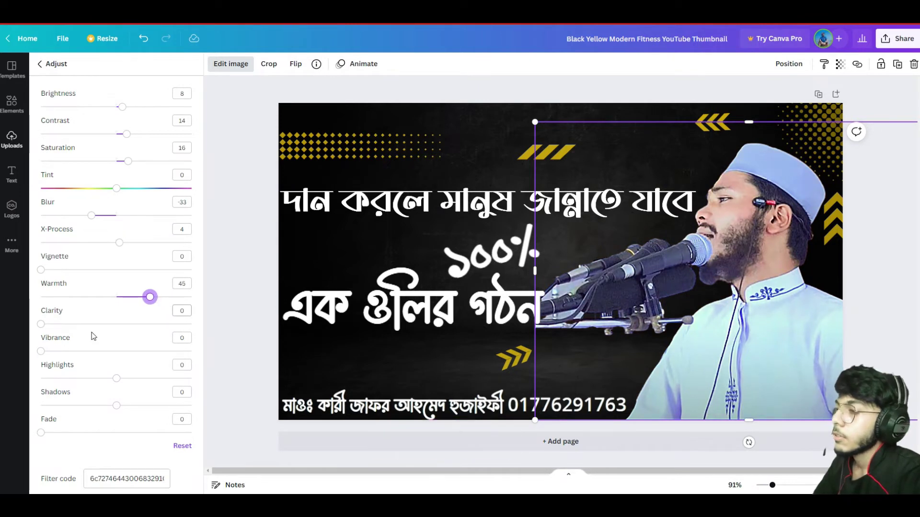
- Set the speaker photo's highlights to 5 and shadows to -44, keeping clarity, vibrance and fade at 0, and deselect the photo
left_click_drag(73, 328, 62, 351)
left_click_drag(82, 385, 24, 393)
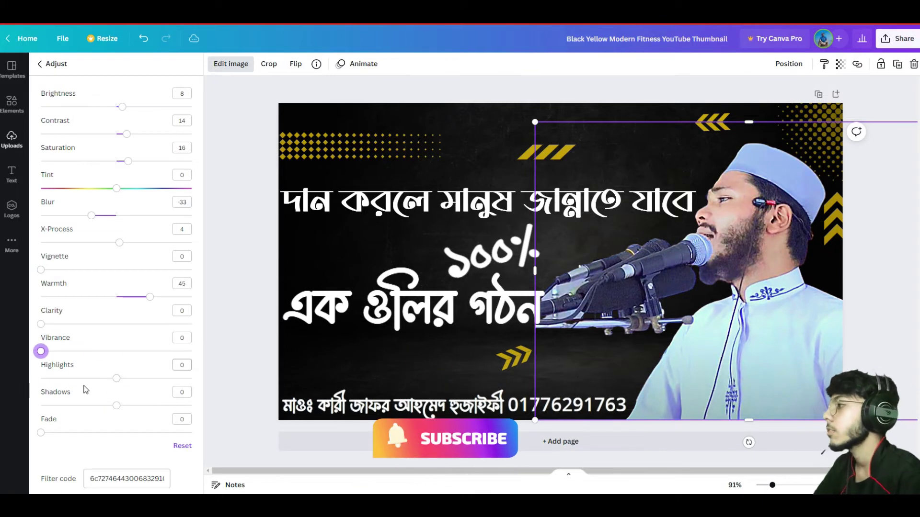
left_click_drag(118, 380, 147, 380)
left_click_drag(60, 383, 91, 404)
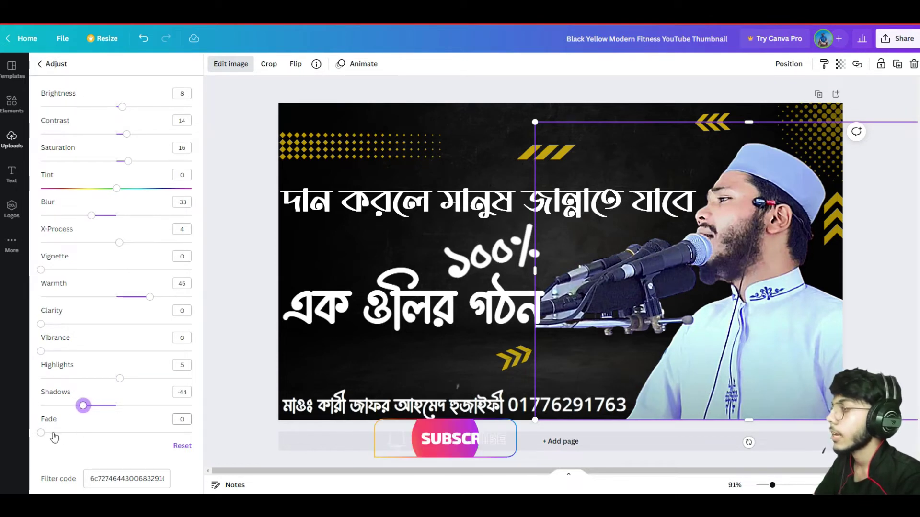
left_click_drag(41, 433, 15, 434)
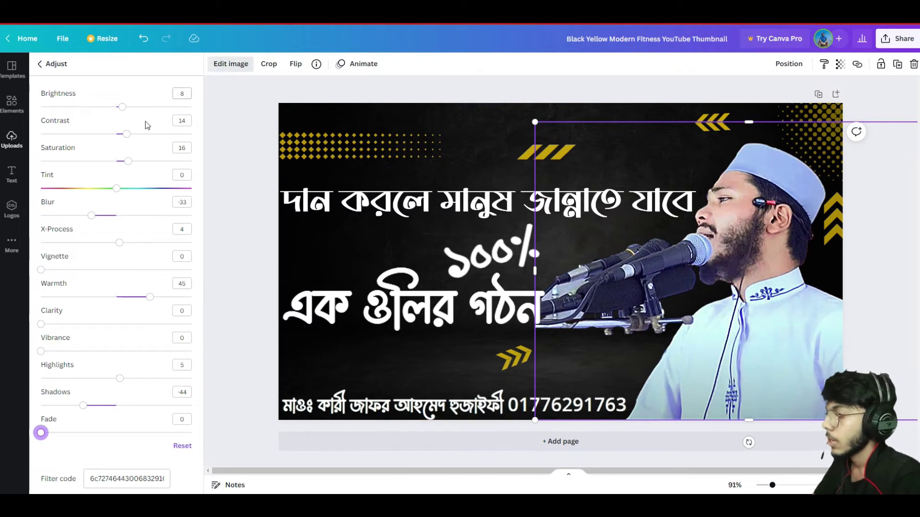
left_click(53, 65)
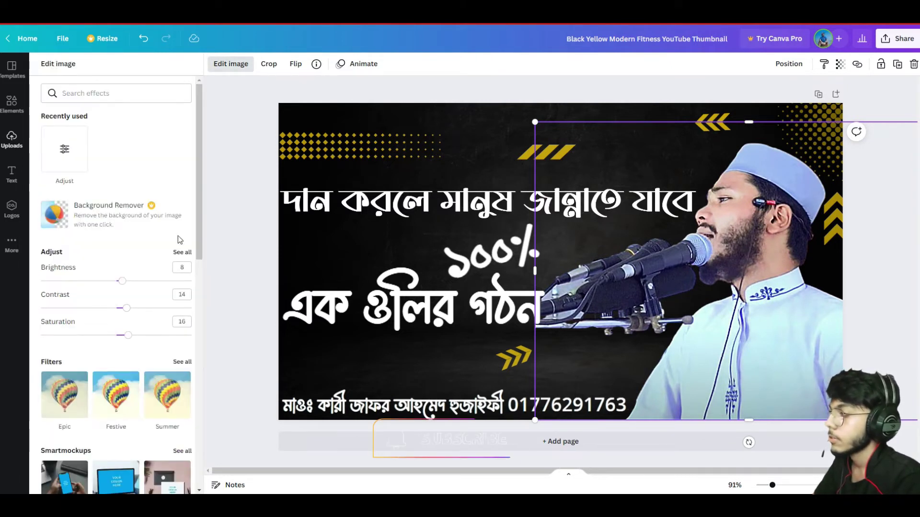
key("Escape")
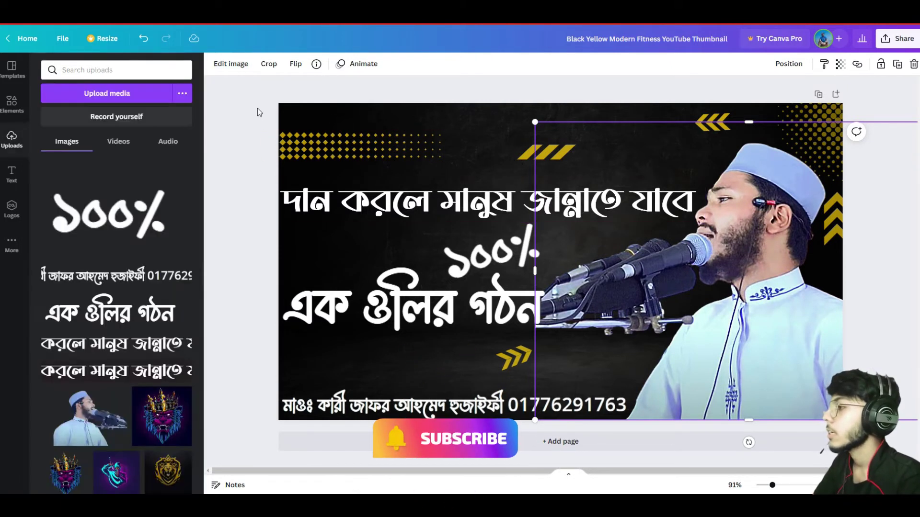
left_click(251, 108)
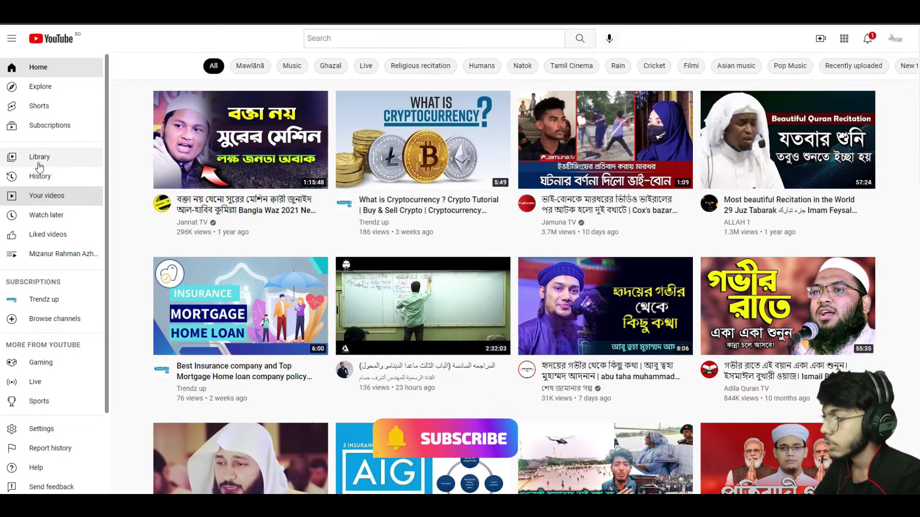
- On YouTube, open the signed-in account's own channel page and look through its content
left_click(895, 40)
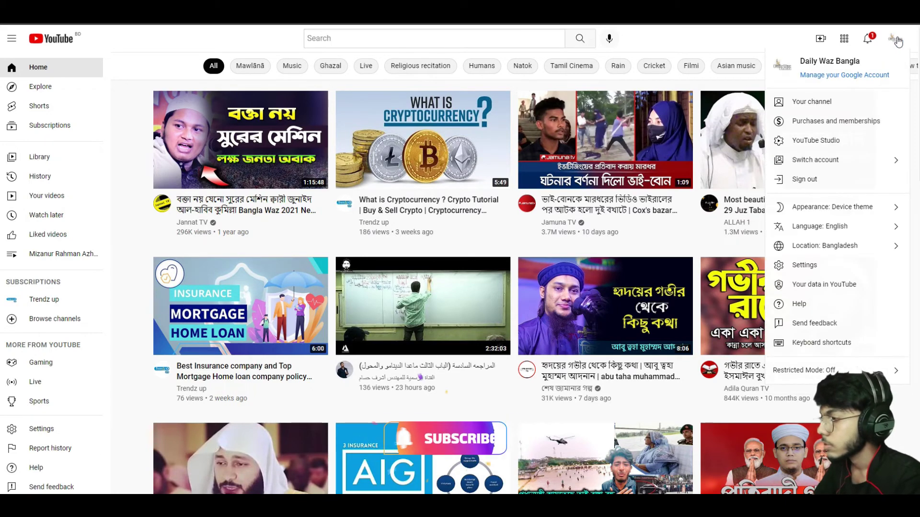
left_click(807, 103)
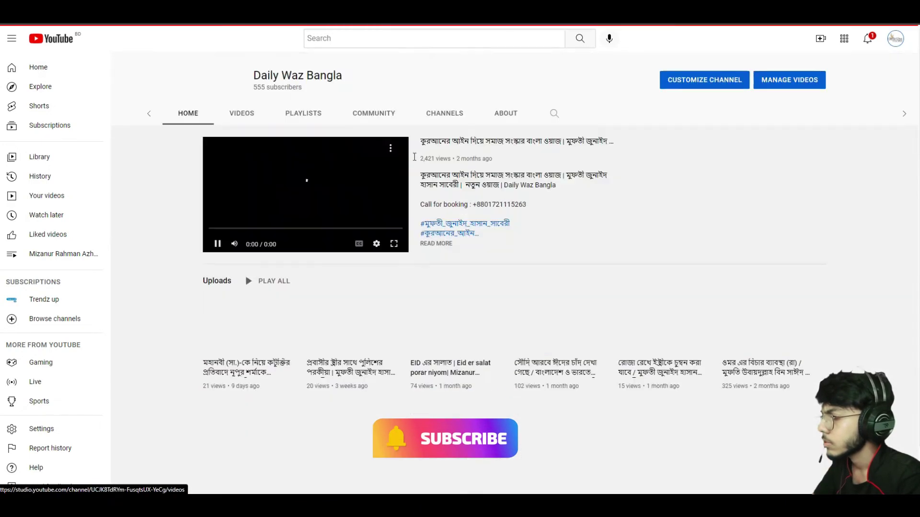
left_click(281, 118)
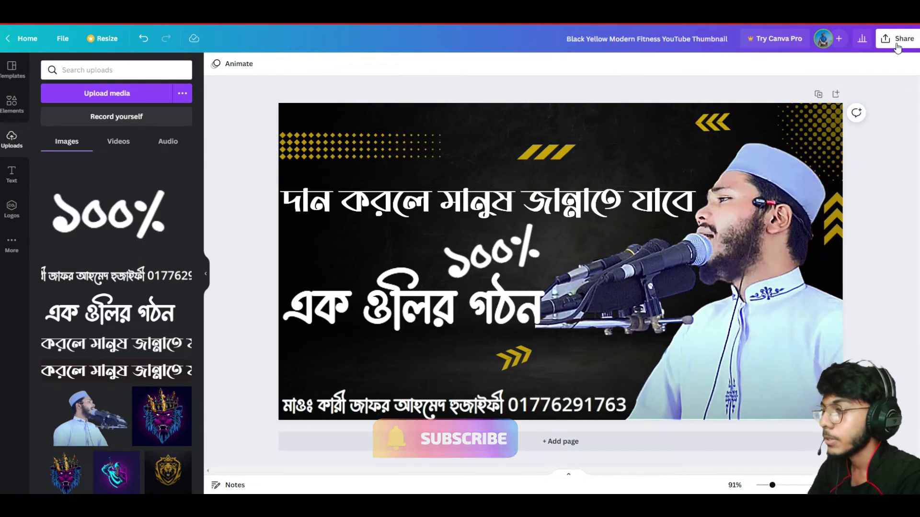
- Download the finished thumbnail design as a PNG at 1280 × 720 px
left_click(897, 41)
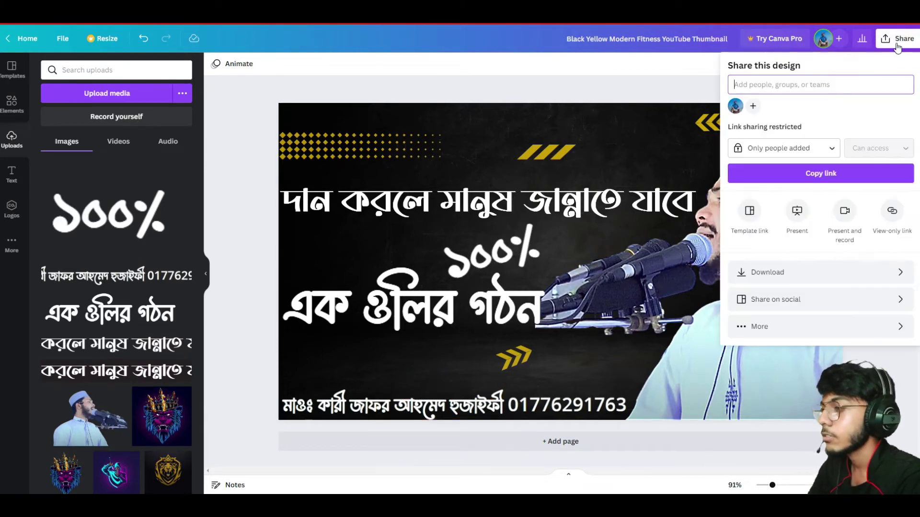
left_click(779, 275)
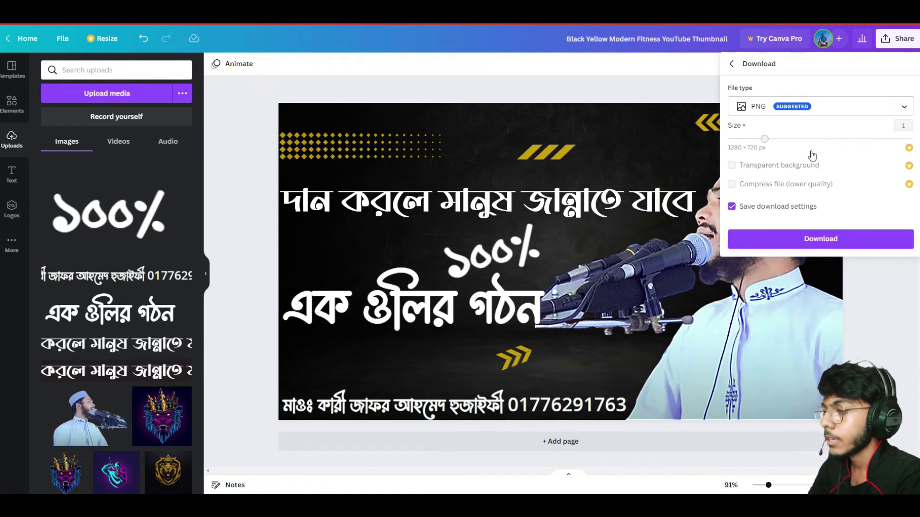
left_click(811, 236)
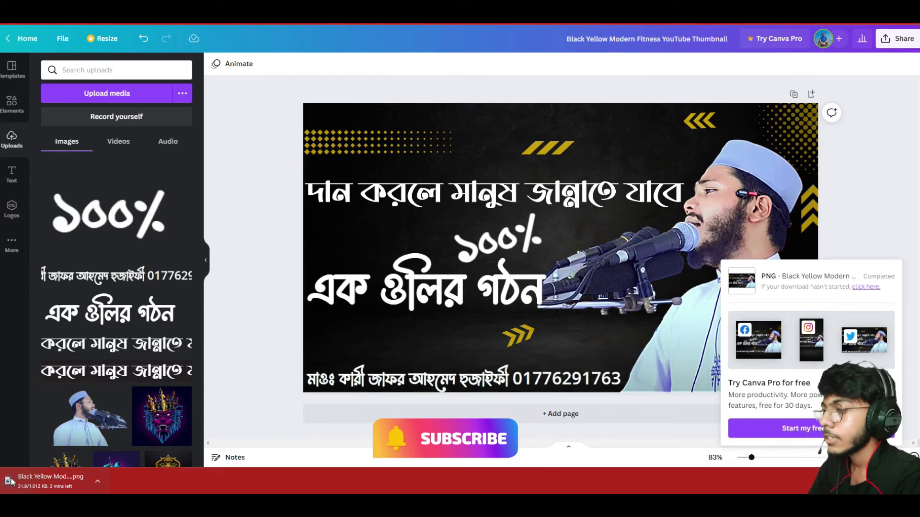
- Show the downloading thumbnail PNG in its destination folder
left_click(49, 478)
left_click(96, 481)
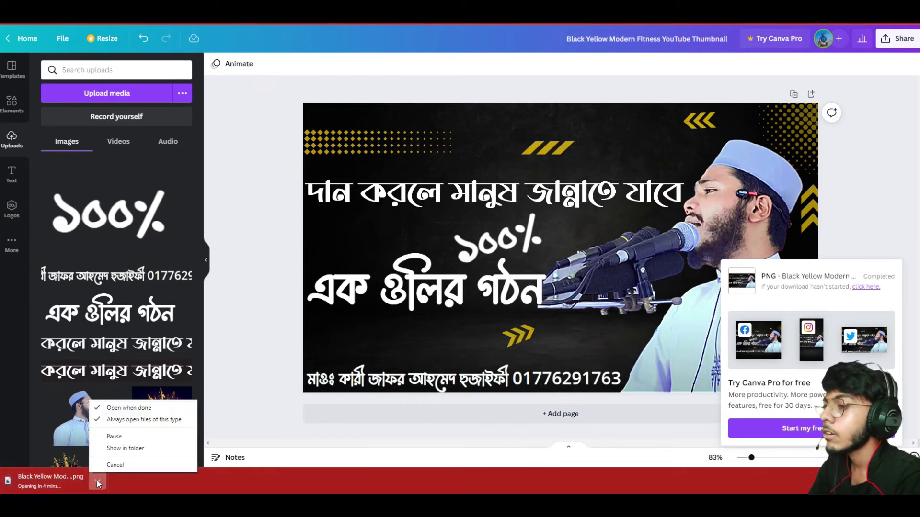
left_click(126, 448)
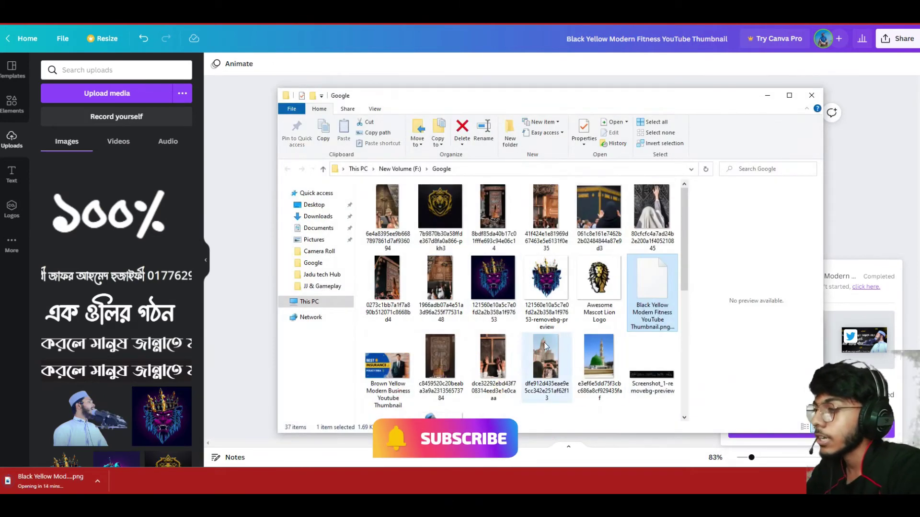
- View the earlier "Yellow & Black Modern Digital Marketing Tutorial" thumbnail image from the Google folder, and return to the design
scroll(509, 350, "down", 5)
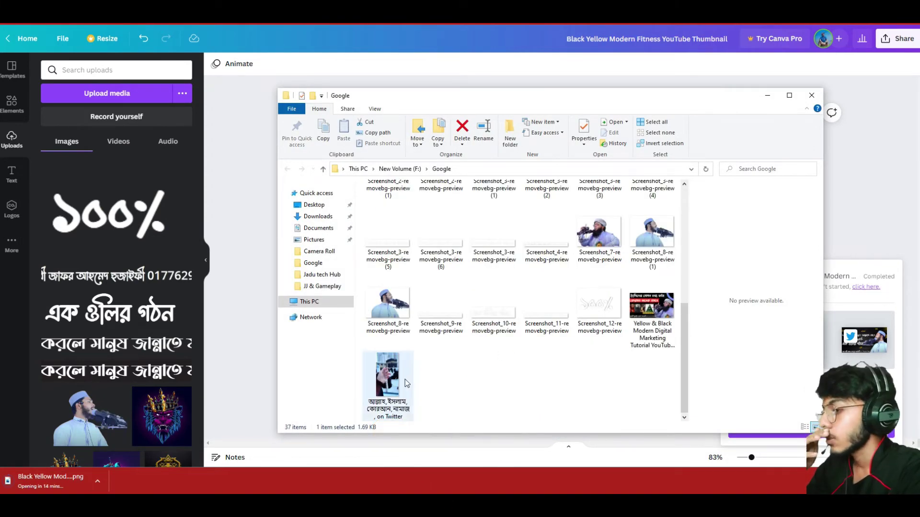
left_click(659, 313)
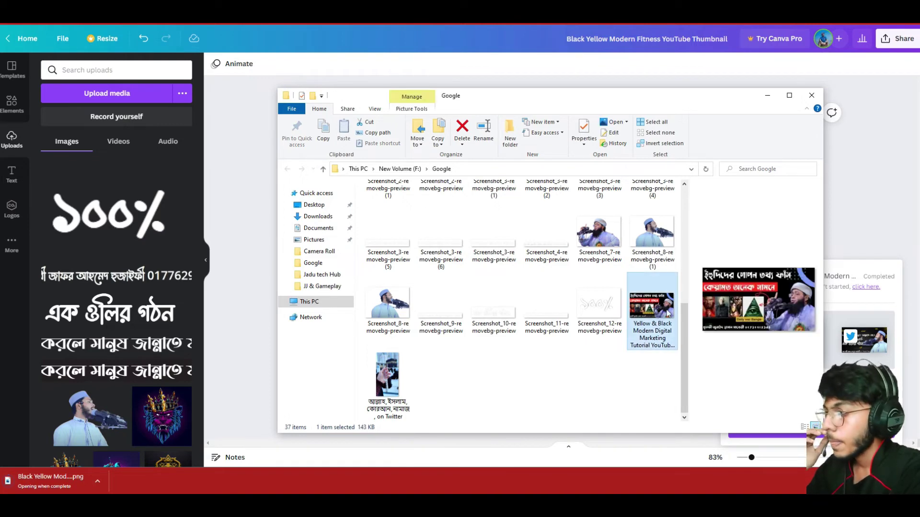
double_click(647, 320)
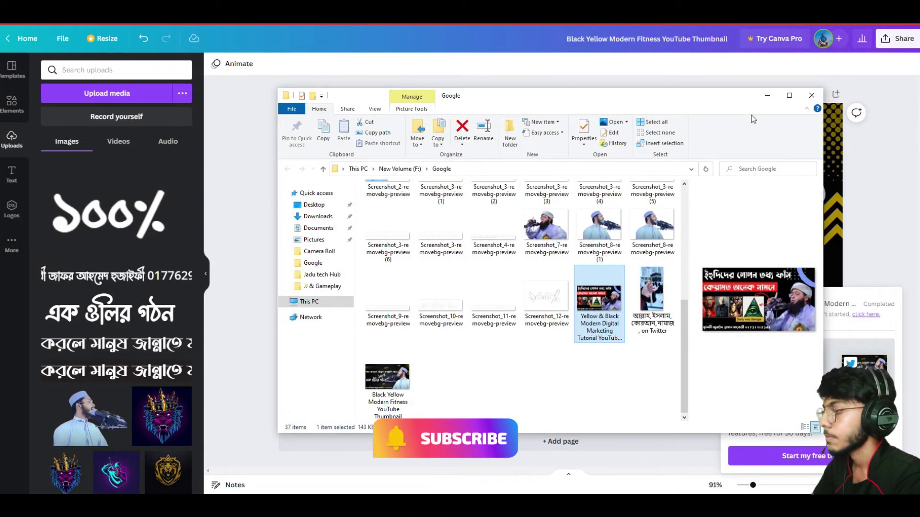
left_click(811, 95)
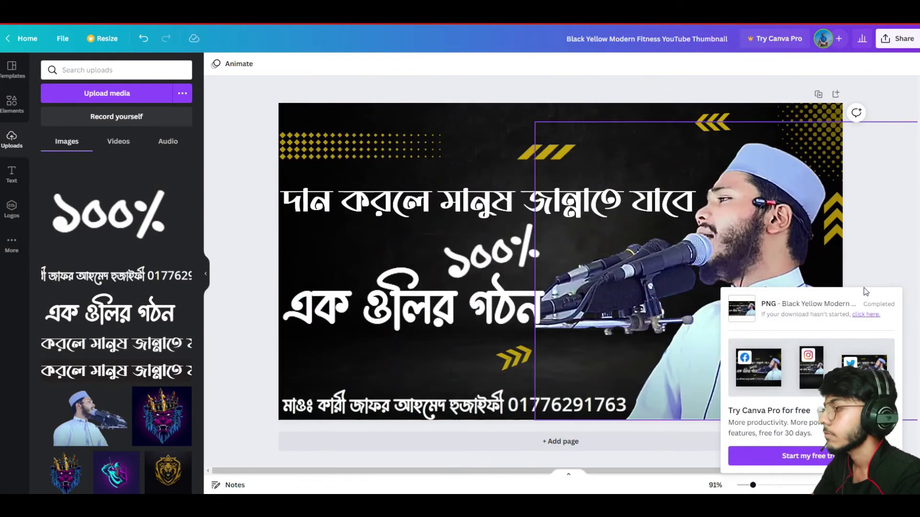
left_click(888, 268)
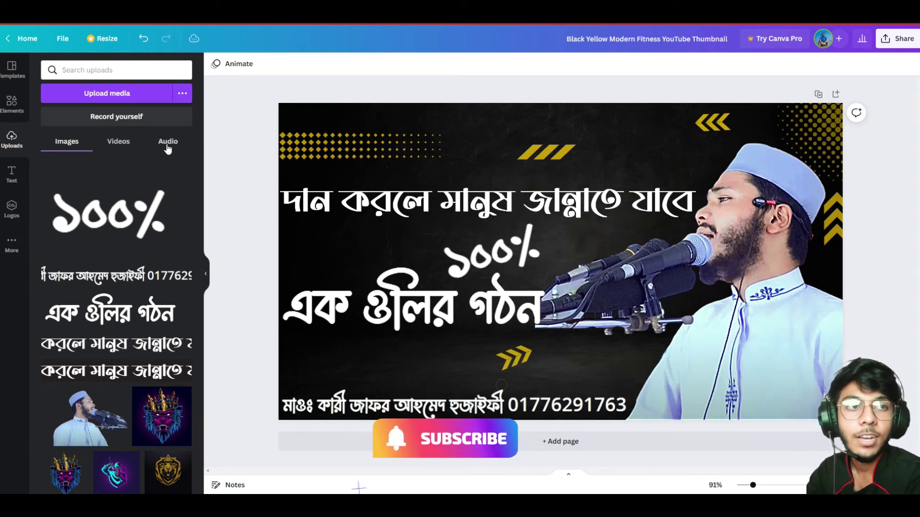
left_click(11, 175)
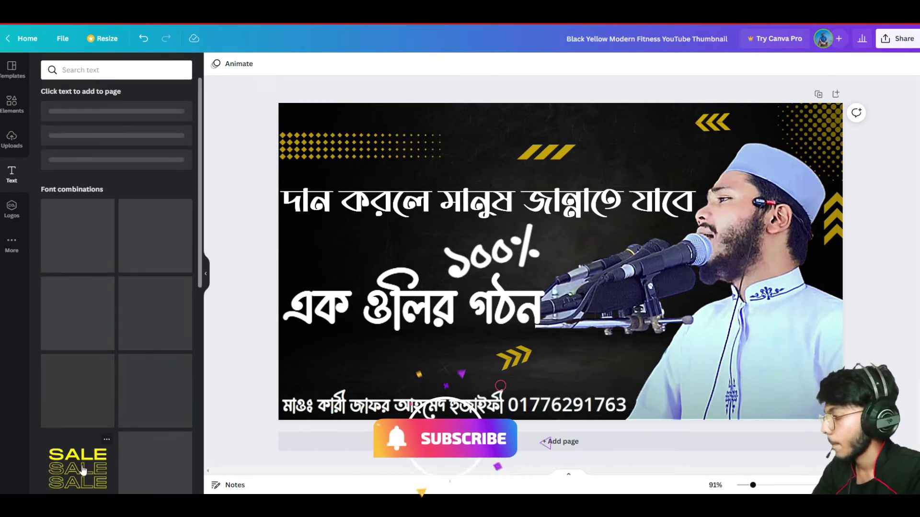
scroll(105, 441, "down", 2)
scroll(105, 441, "down", 3)
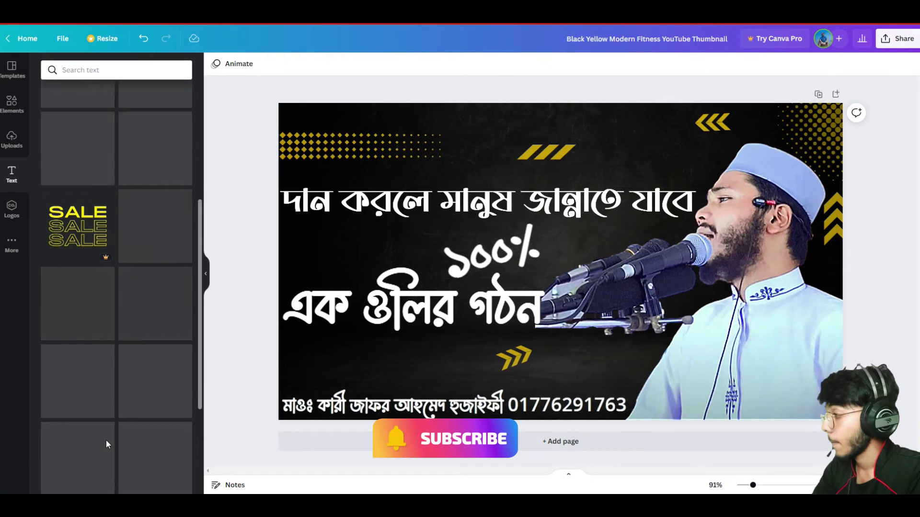
scroll(108, 436, "down", 3)
scroll(111, 433, "up", 6)
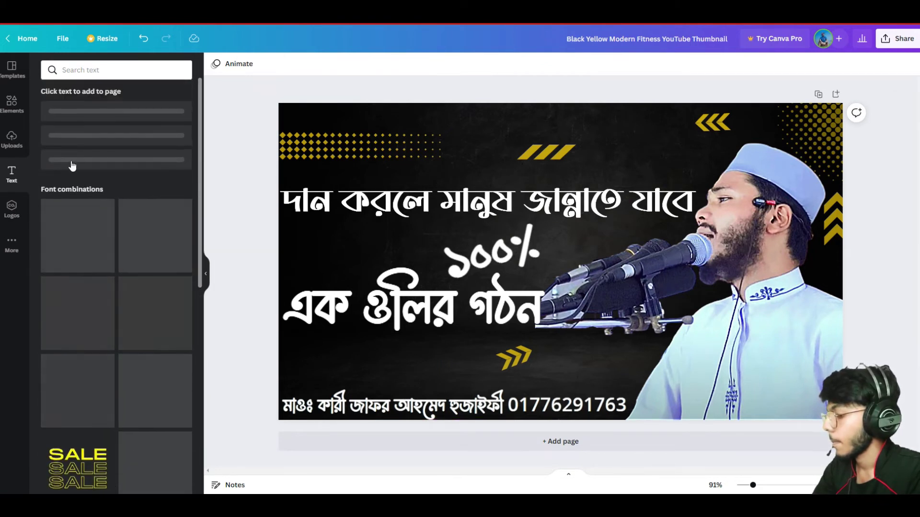
left_click(11, 109)
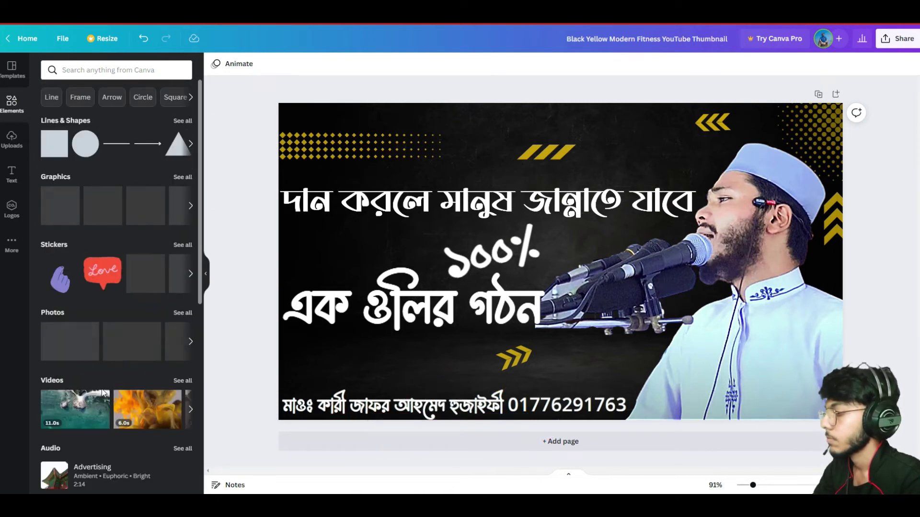
- Add a square shape and stretch it into a wide, low bar covering the headline "দান করলে মানুষ জান্নাতে যাবে"
left_click(67, 153)
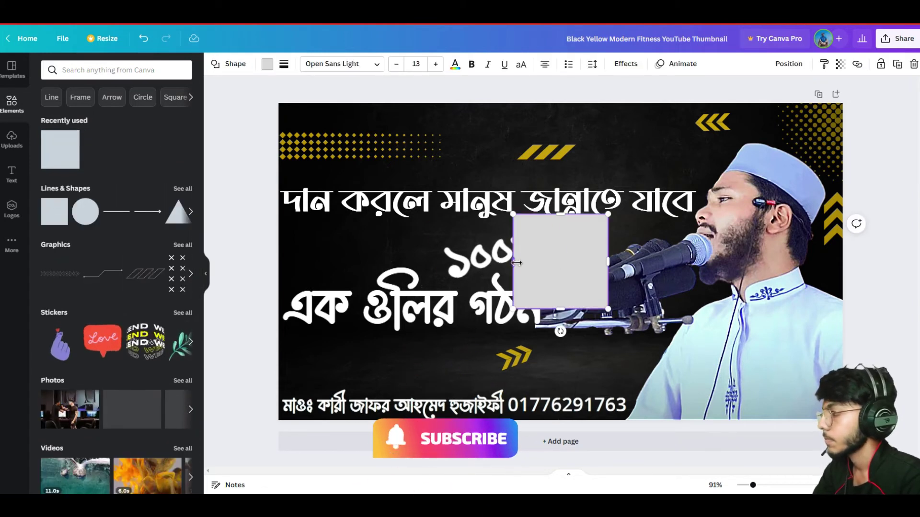
left_click_drag(512, 262, 217, 261)
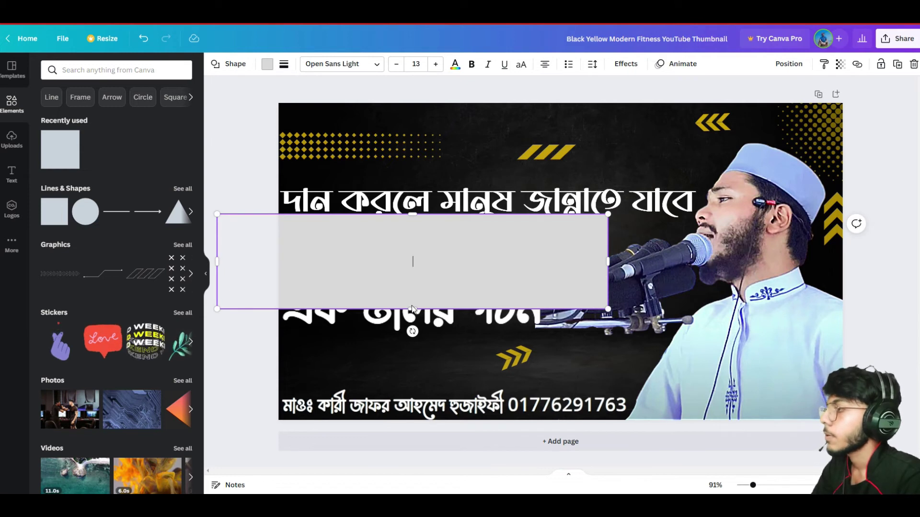
left_click_drag(411, 302, 470, 269)
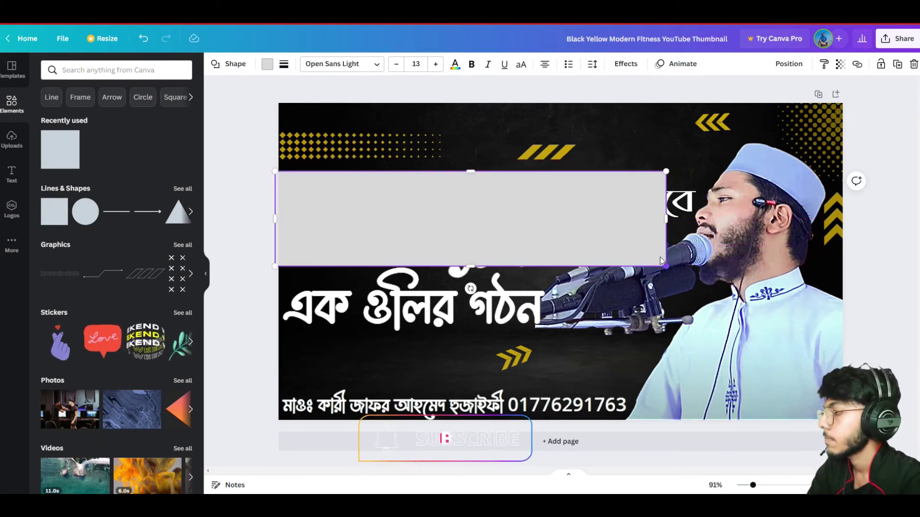
left_click_drag(671, 221, 701, 221)
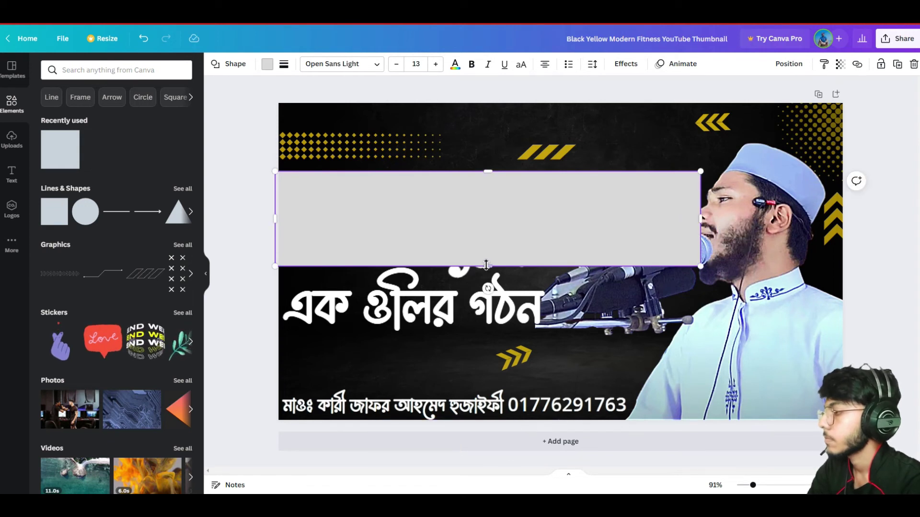
left_click_drag(484, 267, 486, 219)
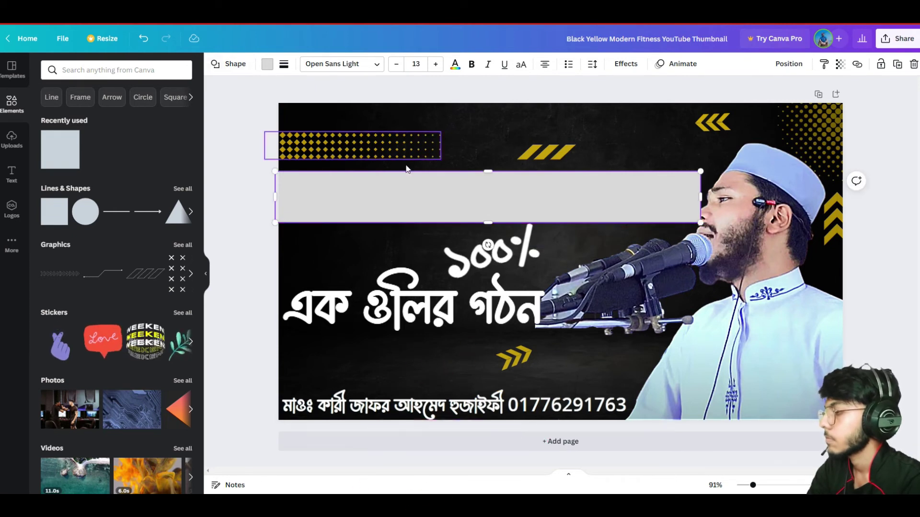
- Send the bar to the back so it sits behind the headline text, and fill it with red
right_click(419, 187)
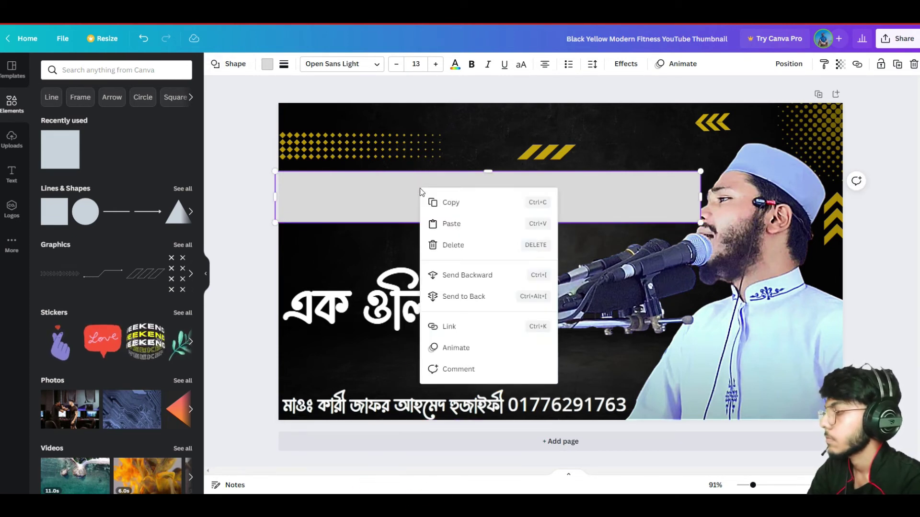
left_click(447, 295)
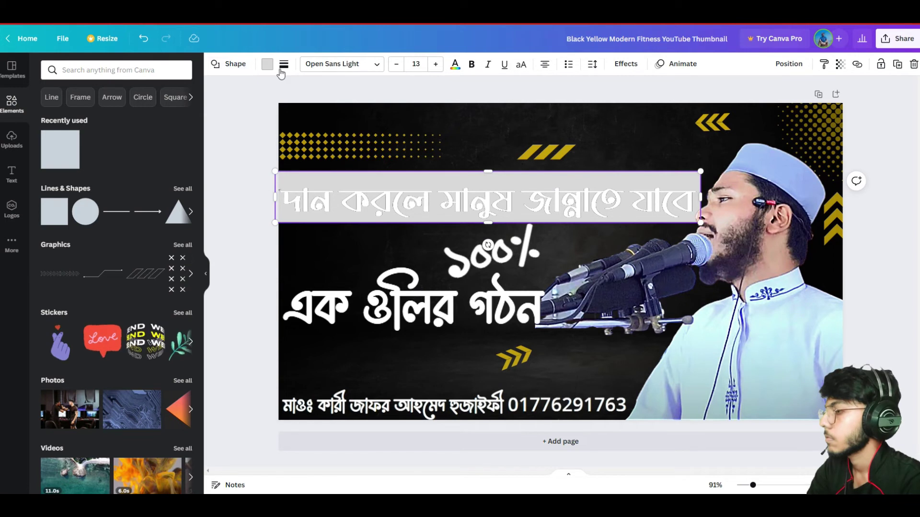
left_click(454, 65)
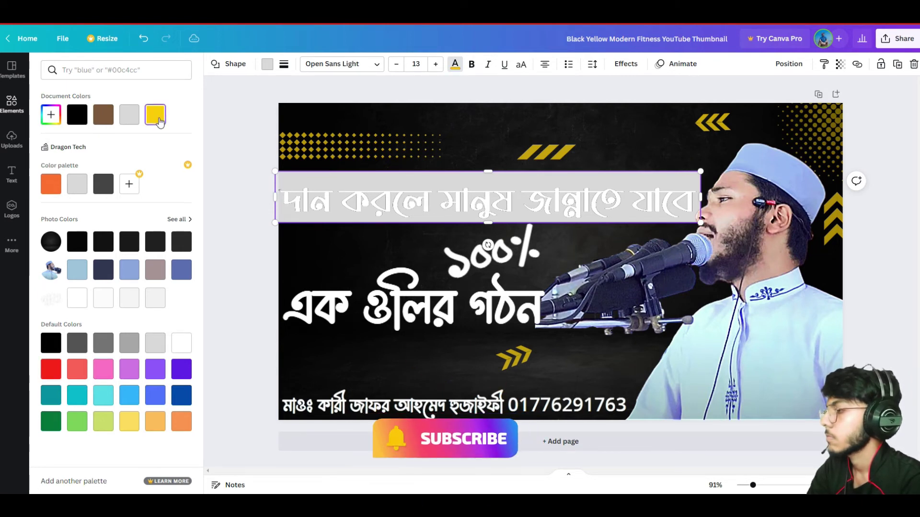
left_click(267, 69)
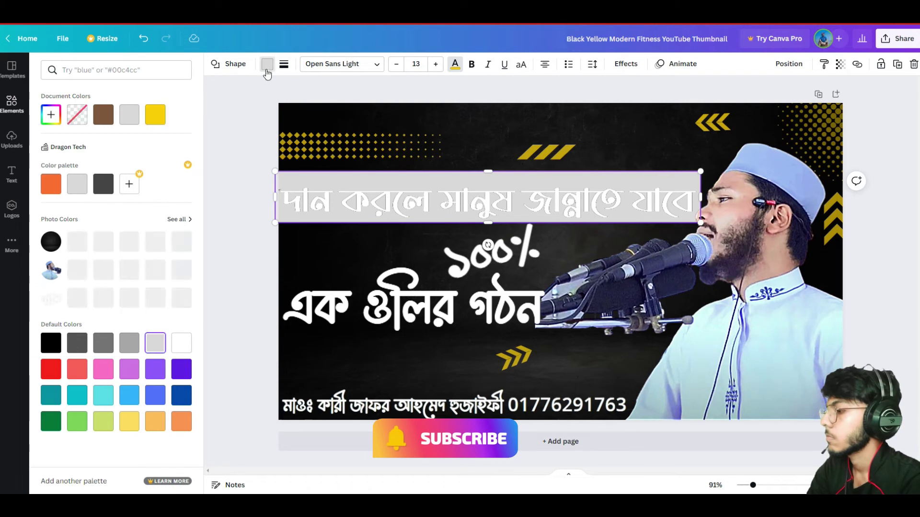
left_click(83, 118)
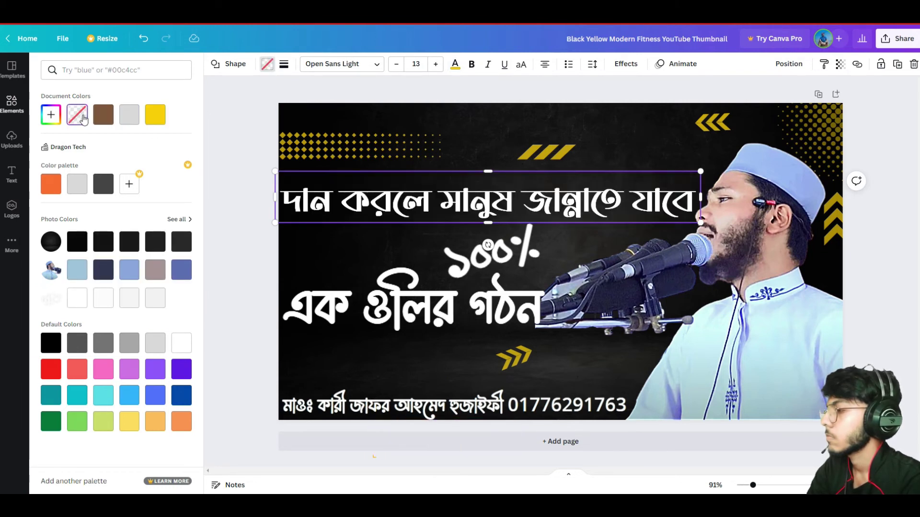
left_click(45, 370)
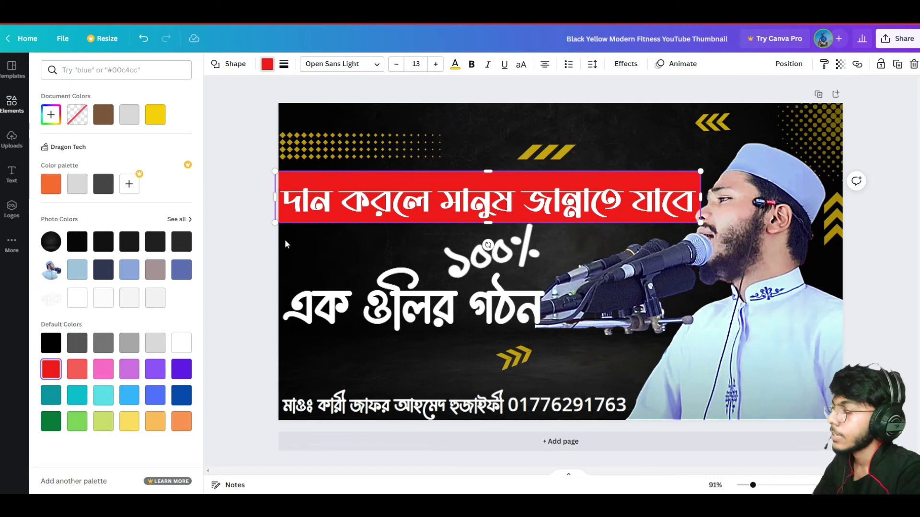
left_click(245, 223)
- Nudge the red bar slightly down so it is vertically centred around the headline text
left_click(291, 210)
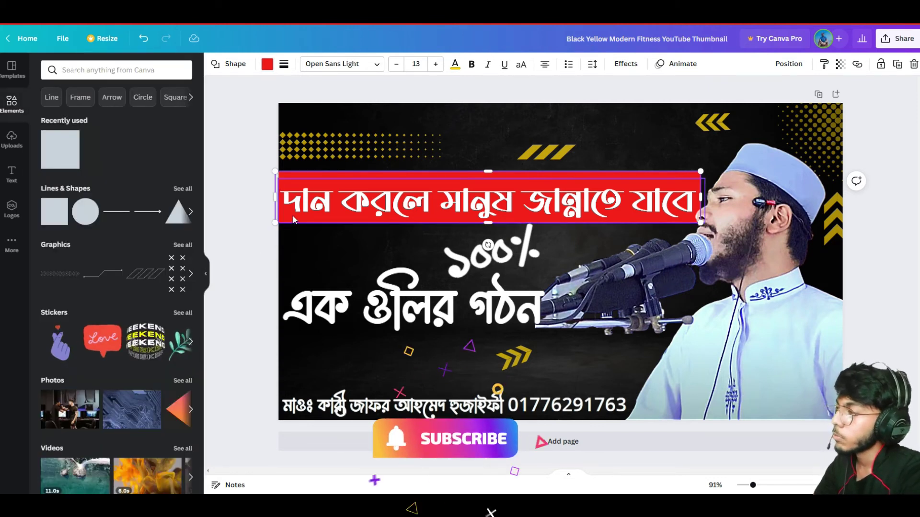
left_click(292, 173)
left_click(294, 176)
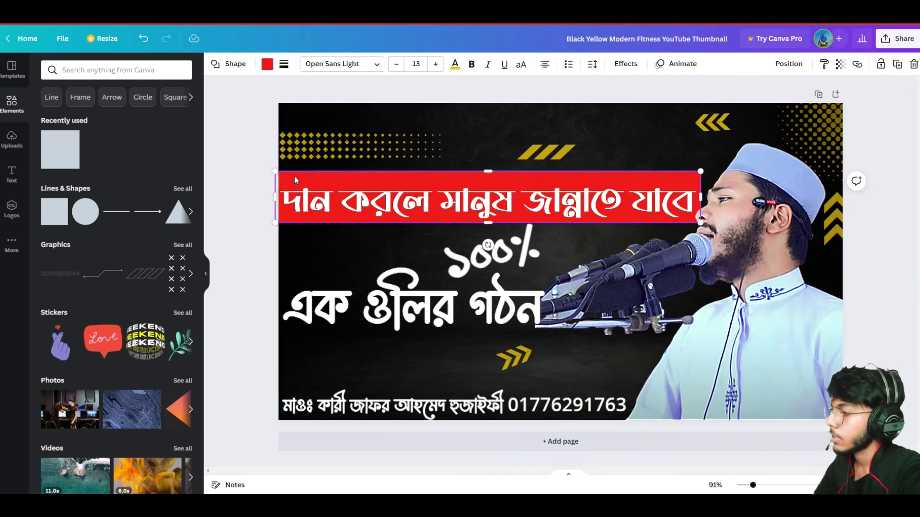
key("Down")
key("Down")
key("Down")
key("Down")
key("Down")
key("Down")
key("Down")
key("Down")
key("Down")
key("Down")
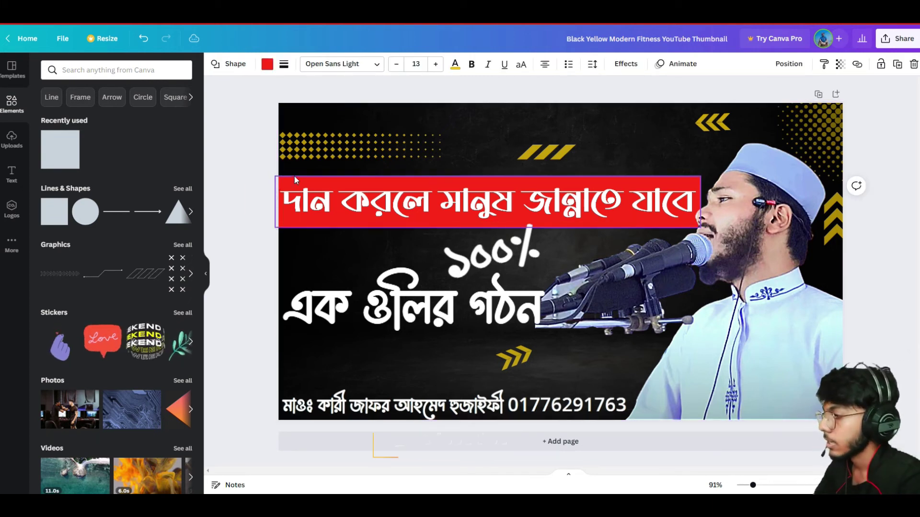
key("Up")
key("Up")
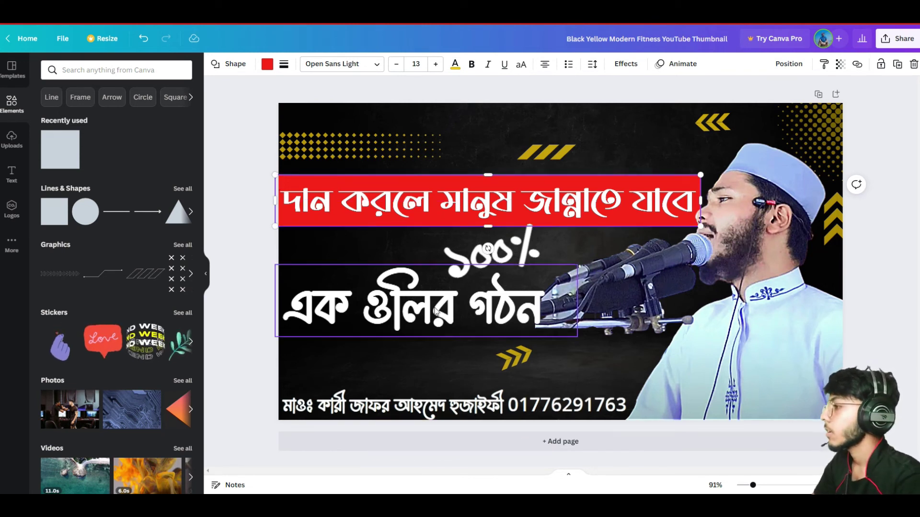
left_click(252, 241)
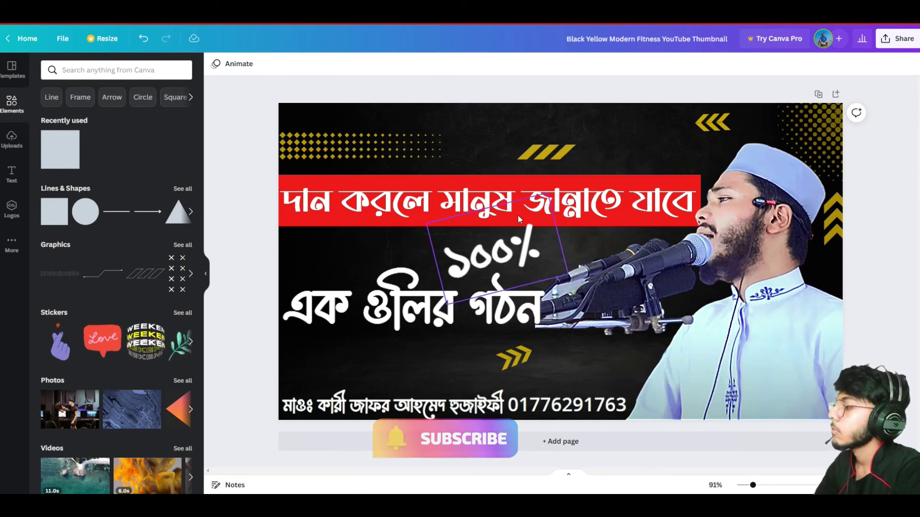
- Move the tilted "১০০%" text image a little to the left and slightly down
left_click(456, 268)
key("shift+Left")
key("shift+Left")
key("shift+Left")
key("Left")
key("Left")
key("Left")
key("Left")
key("Left")
key("Left")
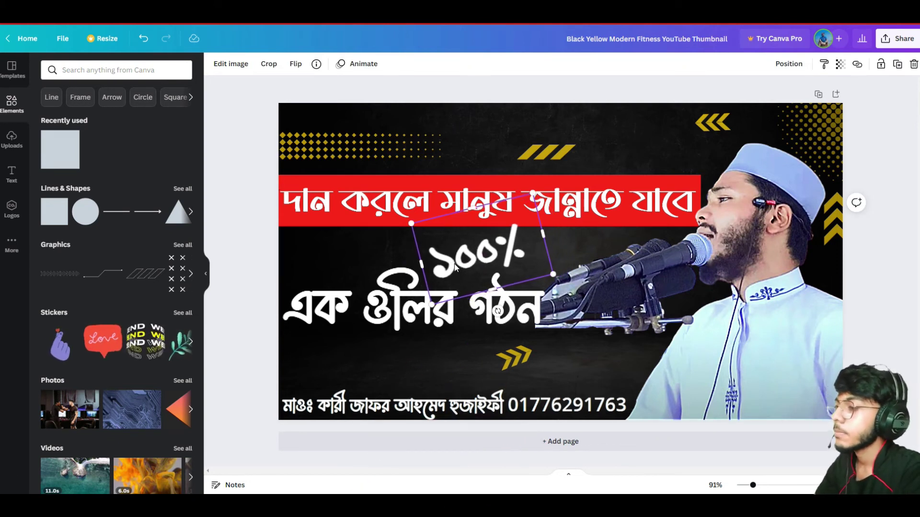
key("Down")
key("Down")
key("Down")
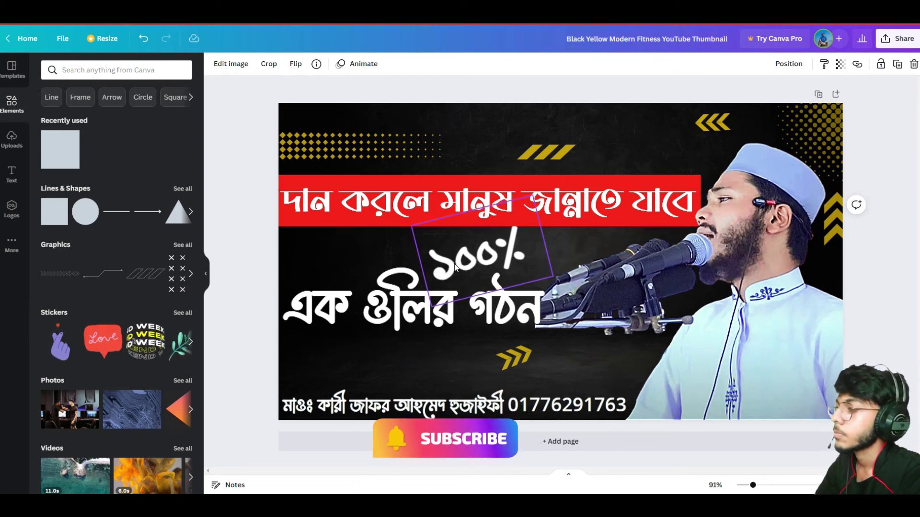
- Nudge the "এক ওলির গঠন" text image slightly down
left_click(452, 328)
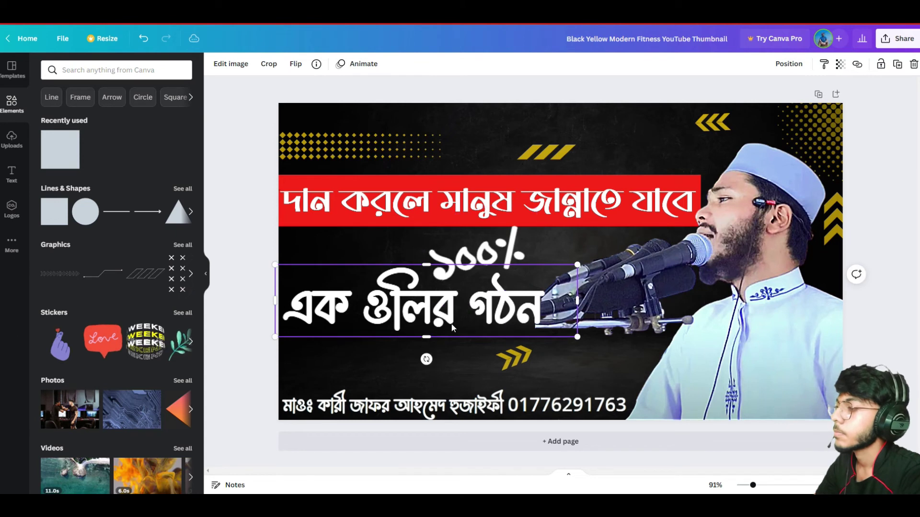
key("Down")
key("Down")
key("Down")
key("Down")
key("Down")
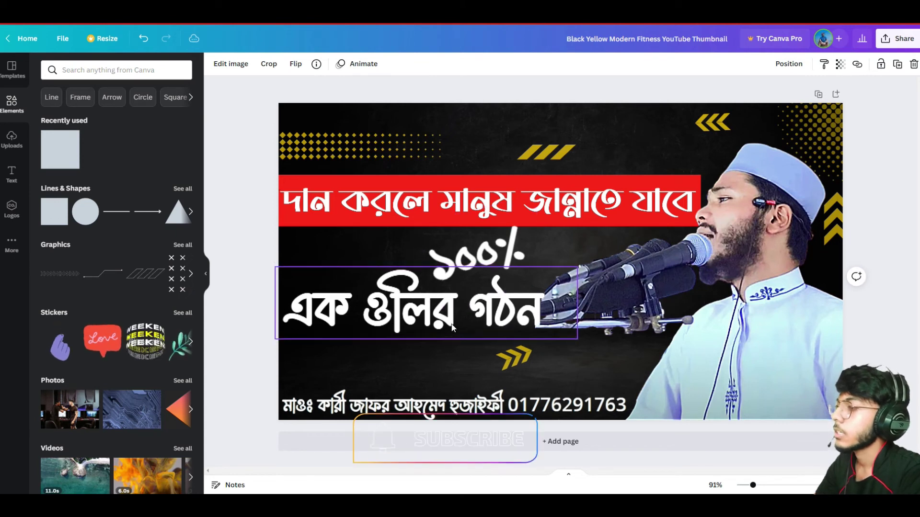
- Lower the red bar and the headline text image slightly, keeping the text centred on the bar
left_click(426, 223)
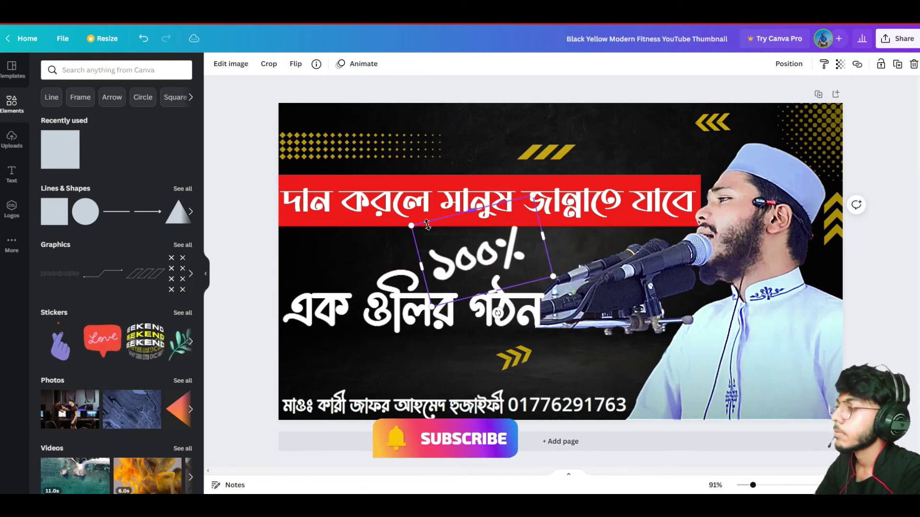
left_click(398, 223)
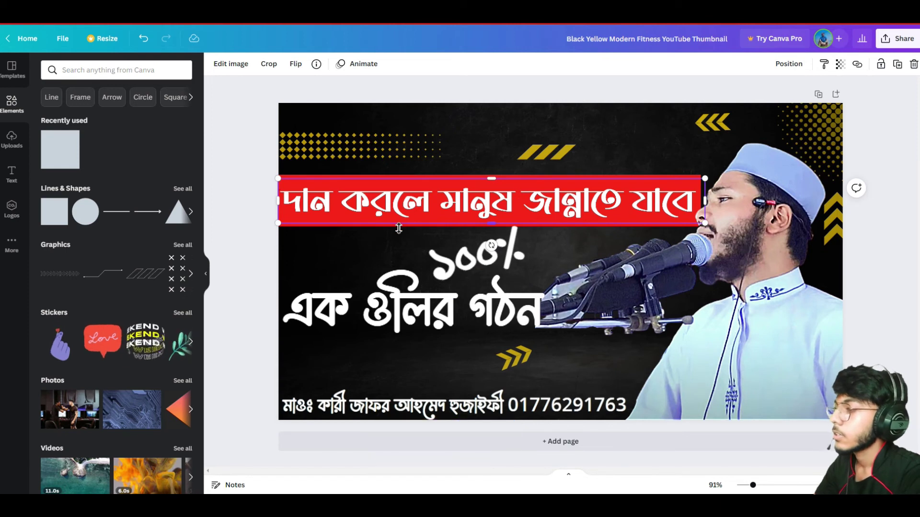
left_click(396, 229)
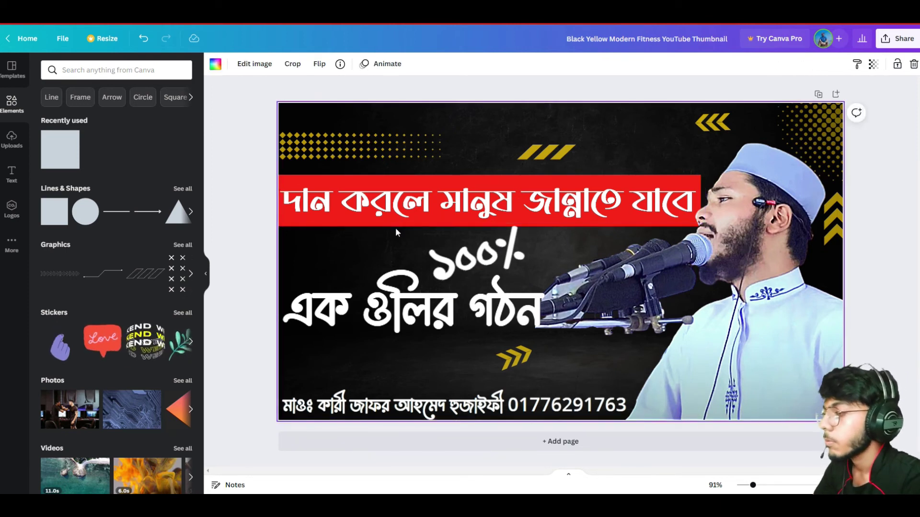
left_click(298, 175)
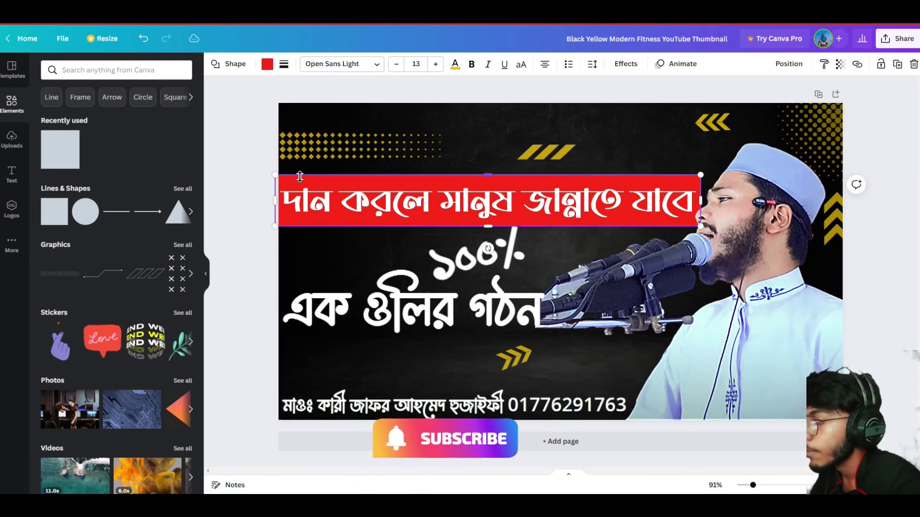
left_click_drag(300, 177, 298, 176)
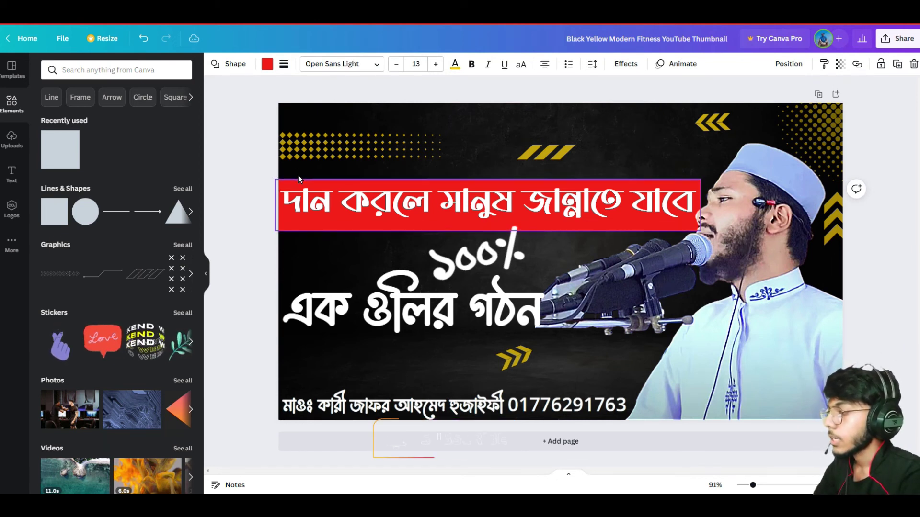
left_click(287, 202)
left_click_drag(287, 202, 287, 203)
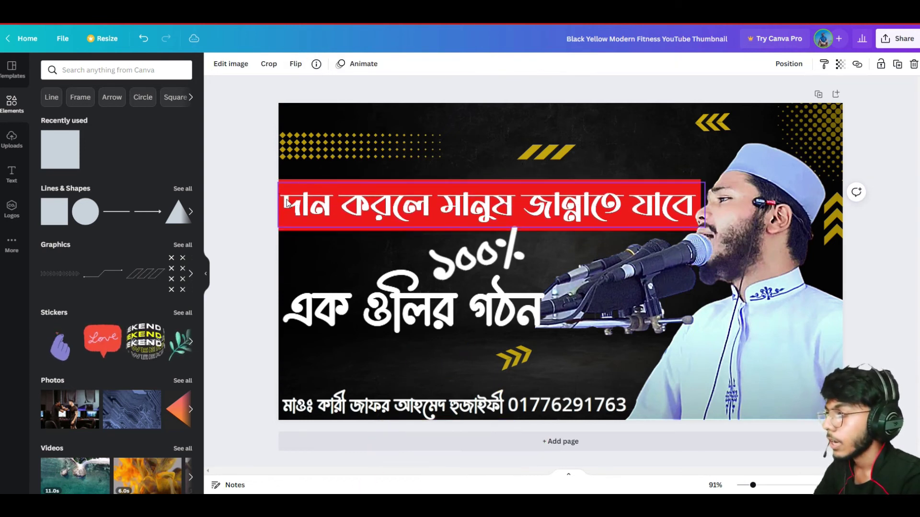
left_click(256, 188)
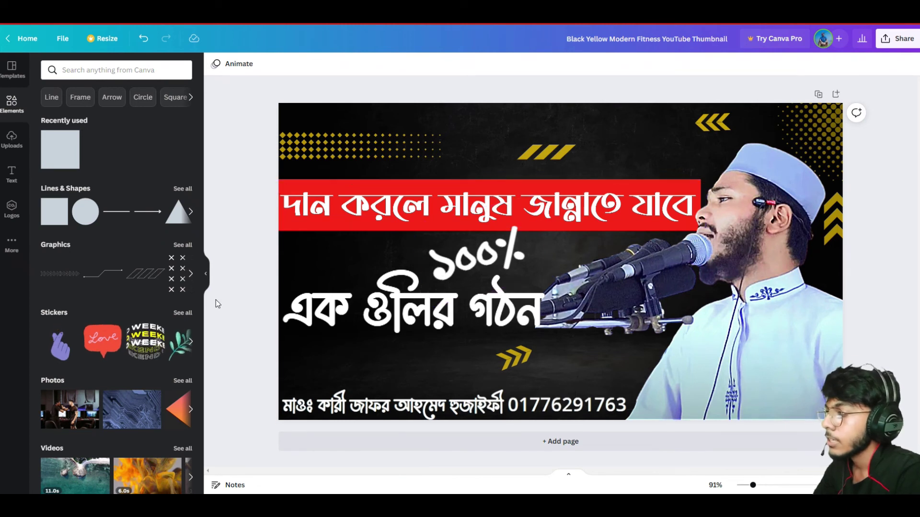
- Look through the suggested graphics and stickers for a decorative element that suits the thumbnail
left_click(191, 275)
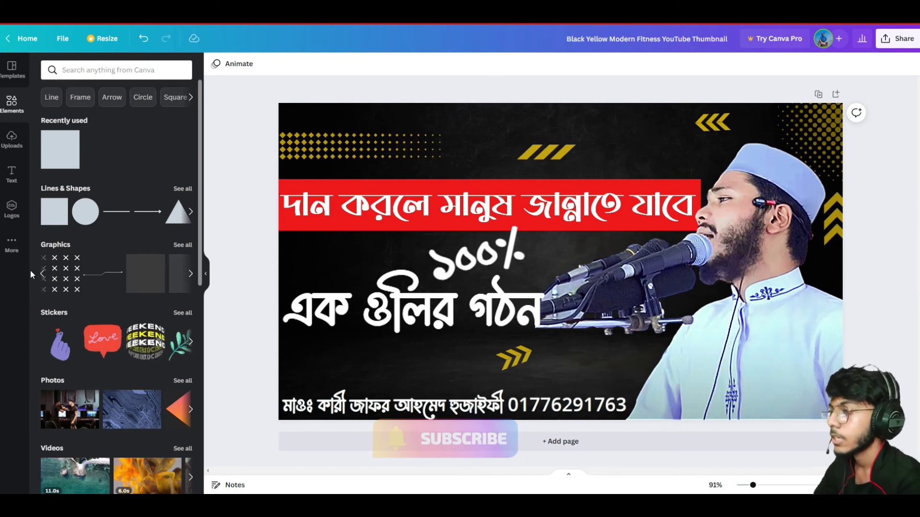
left_click(191, 274)
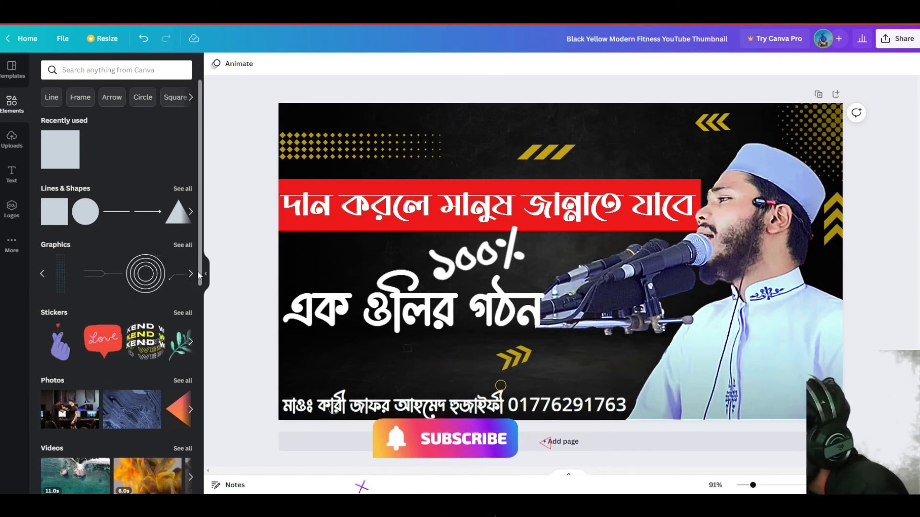
left_click(189, 275)
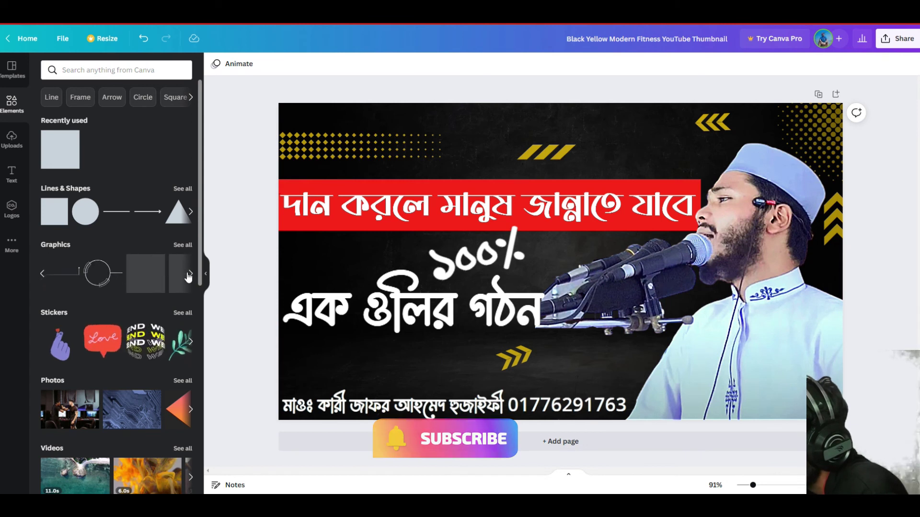
left_click(189, 274)
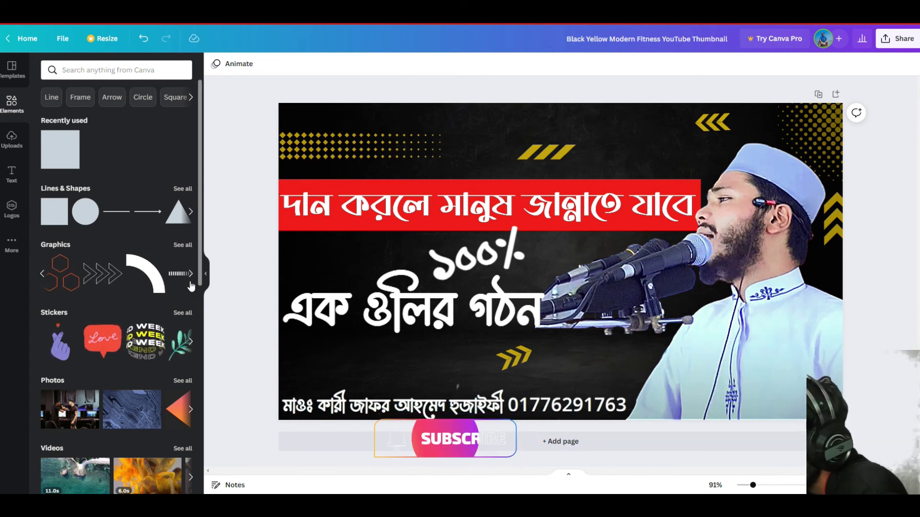
left_click(191, 285)
left_click(190, 285)
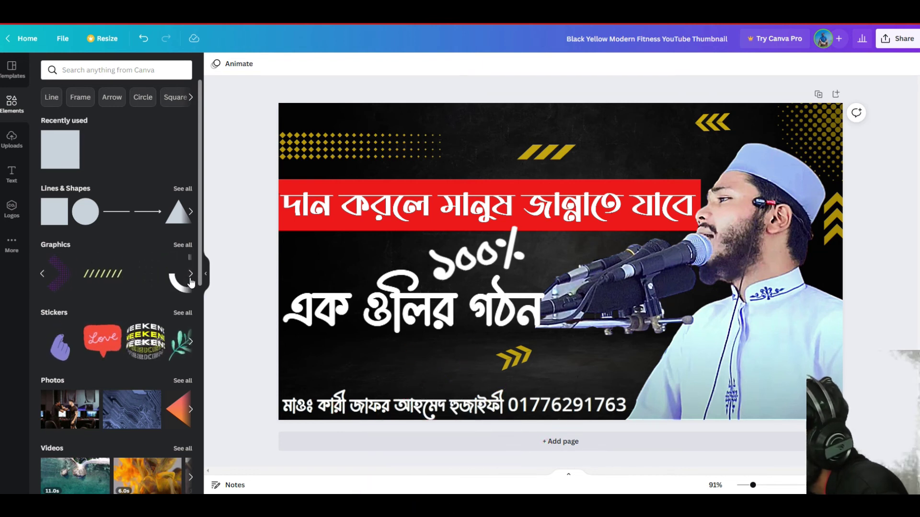
left_click(190, 275)
left_click(190, 275)
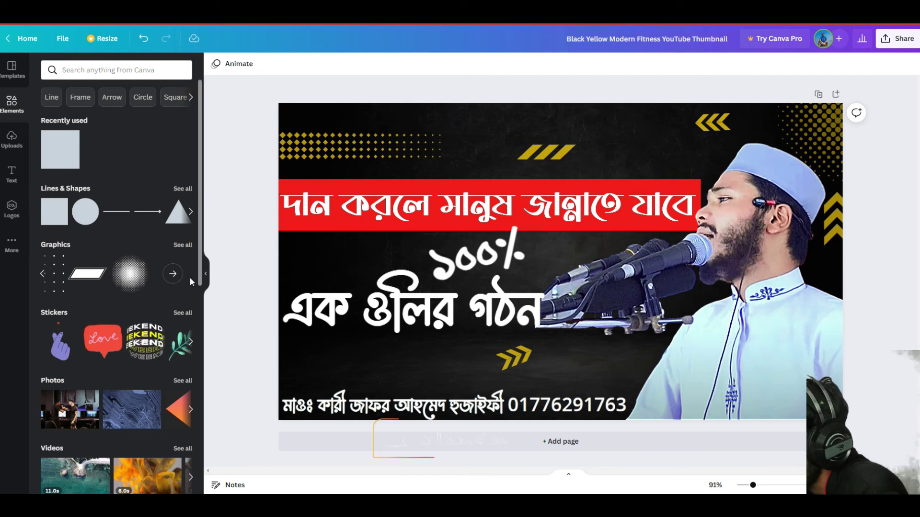
left_click(190, 342)
left_click(189, 341)
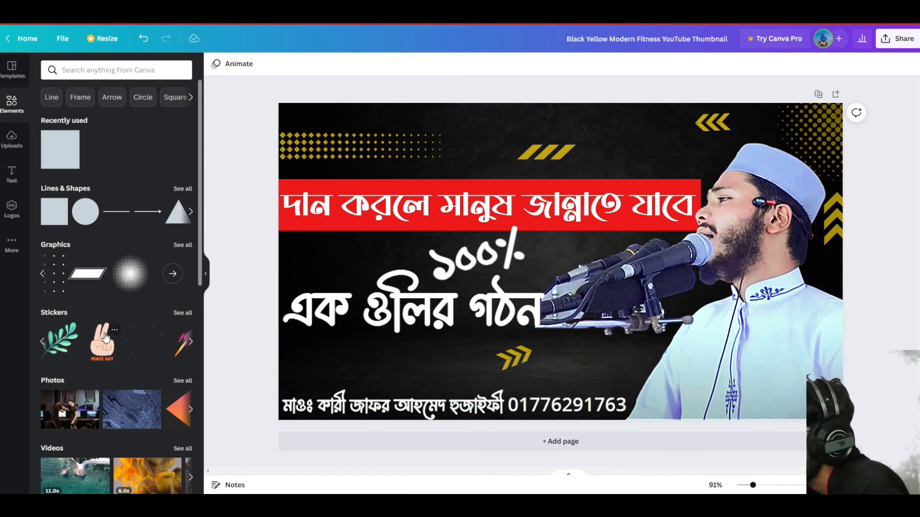
left_click(191, 343)
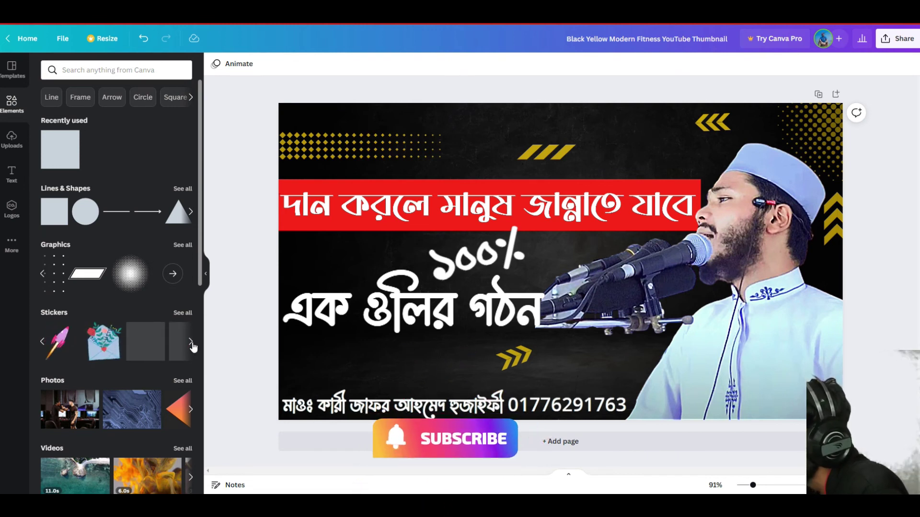
- Add the yellow quarter-circle arc from the suggested photos and fit it, scaled down, into the design's lower-left corner
left_click(191, 410)
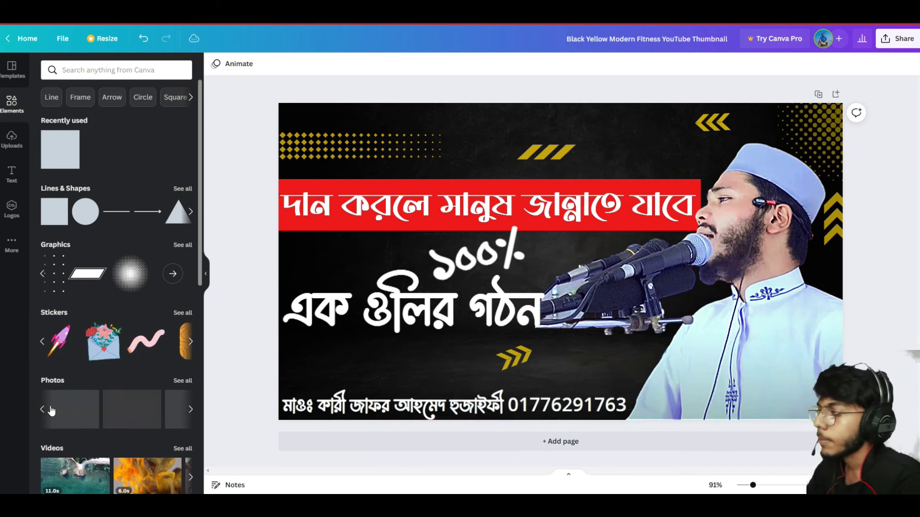
left_click(190, 410)
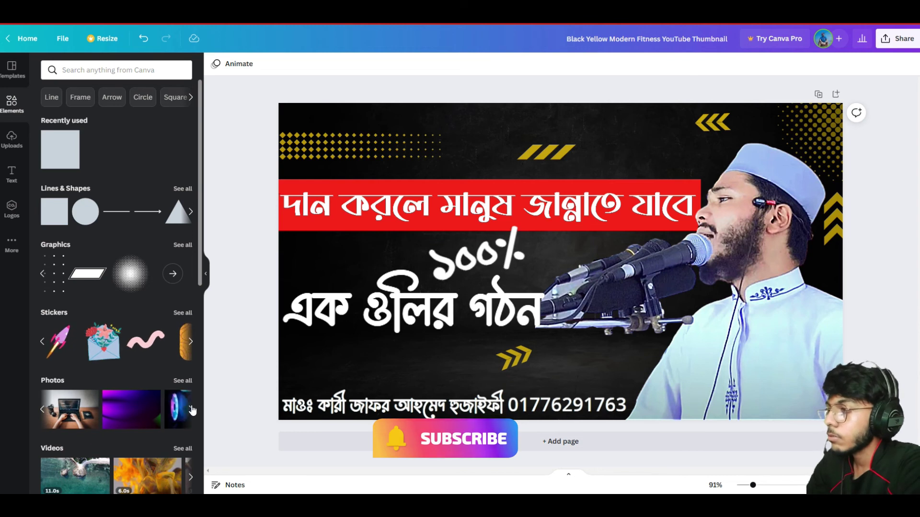
scroll(44, 412, "right", 2)
left_click(43, 411)
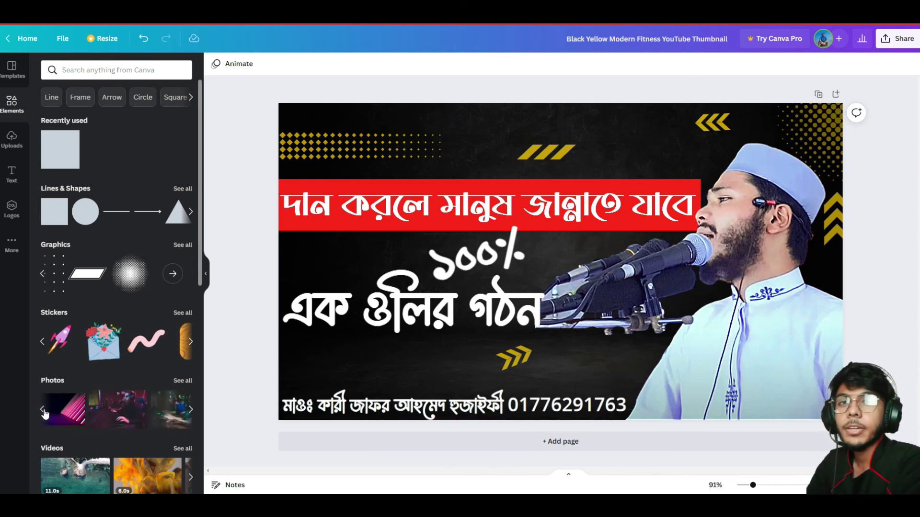
left_click(192, 410)
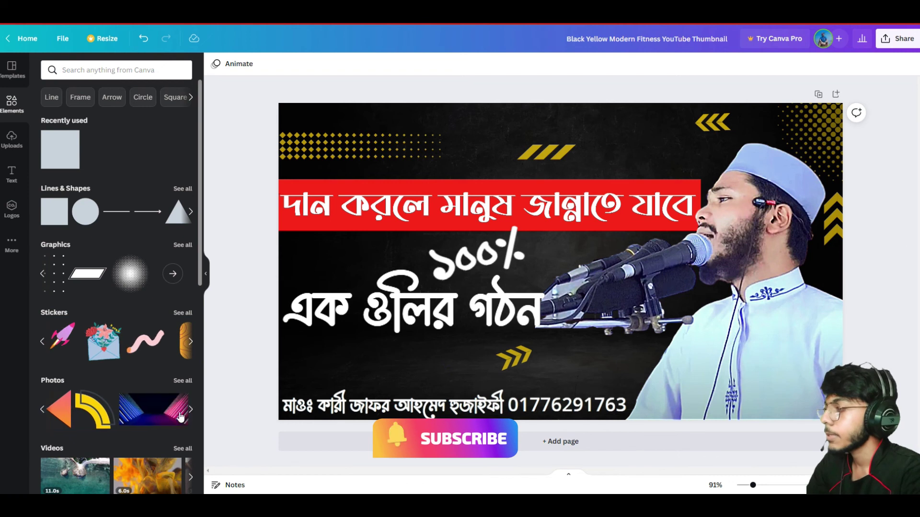
left_click(97, 415)
left_click_drag(542, 260, 327, 379)
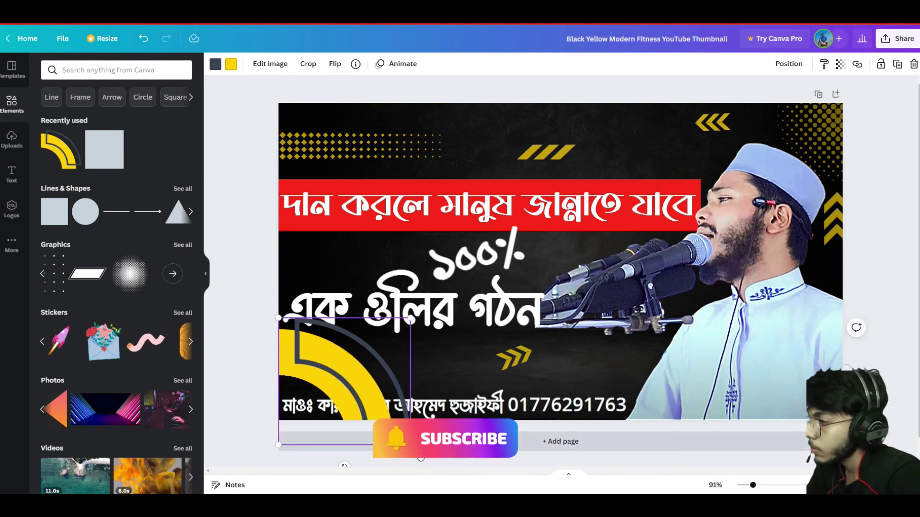
left_click_drag(411, 445, 336, 399)
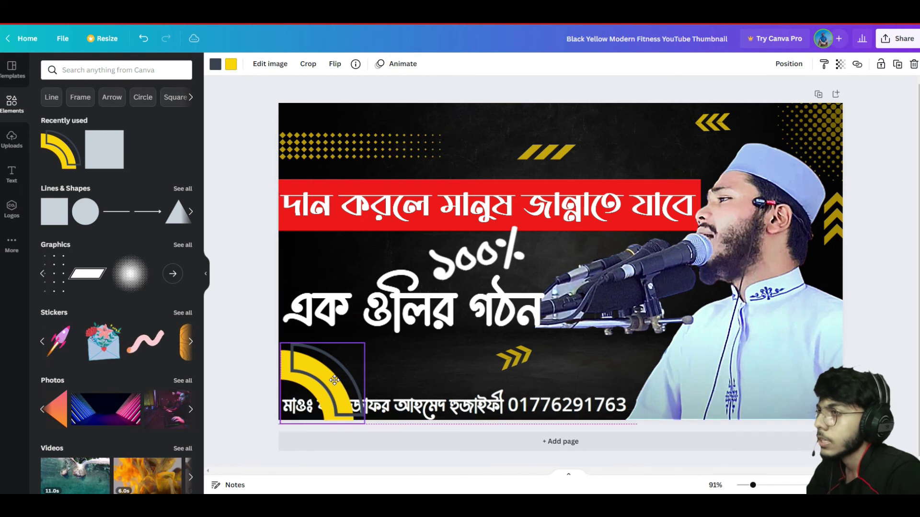
- Send the yellow arc to the back, behind the contact line, and reduce its transparency value to roughly half
right_click(340, 366)
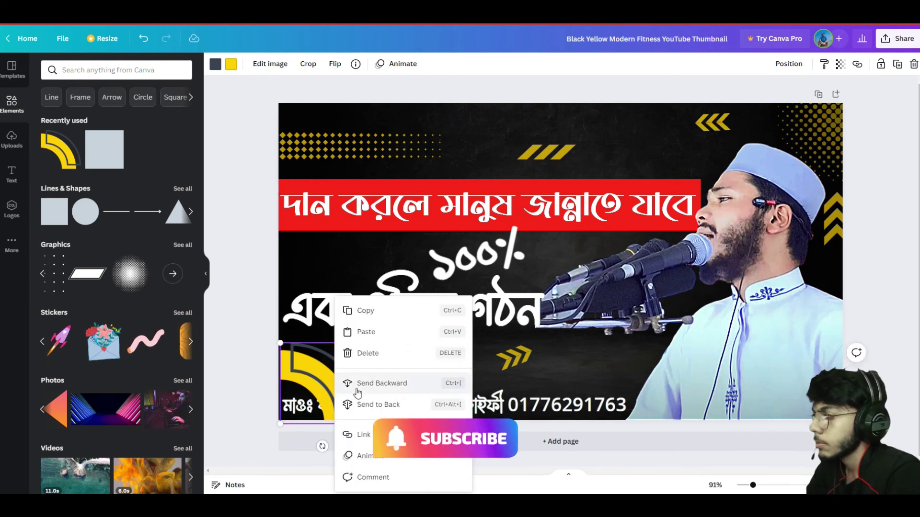
left_click(341, 403)
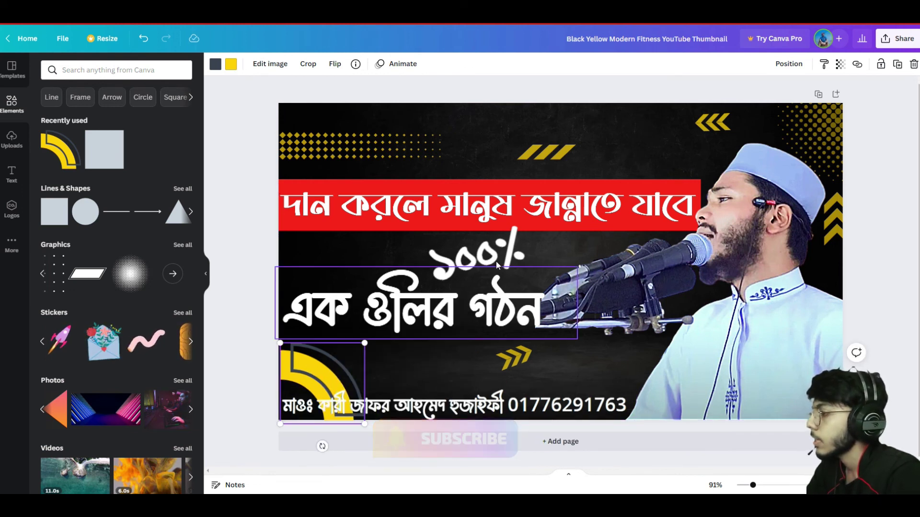
left_click(839, 65)
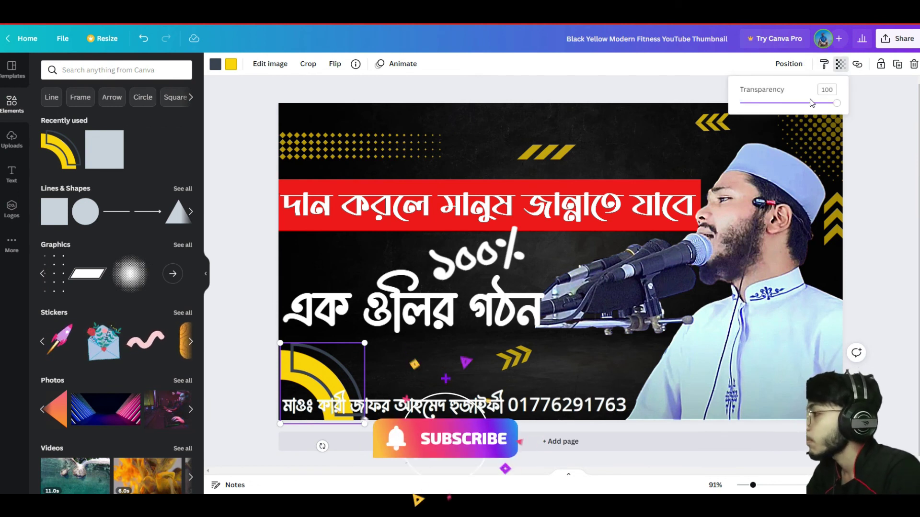
left_click(780, 104)
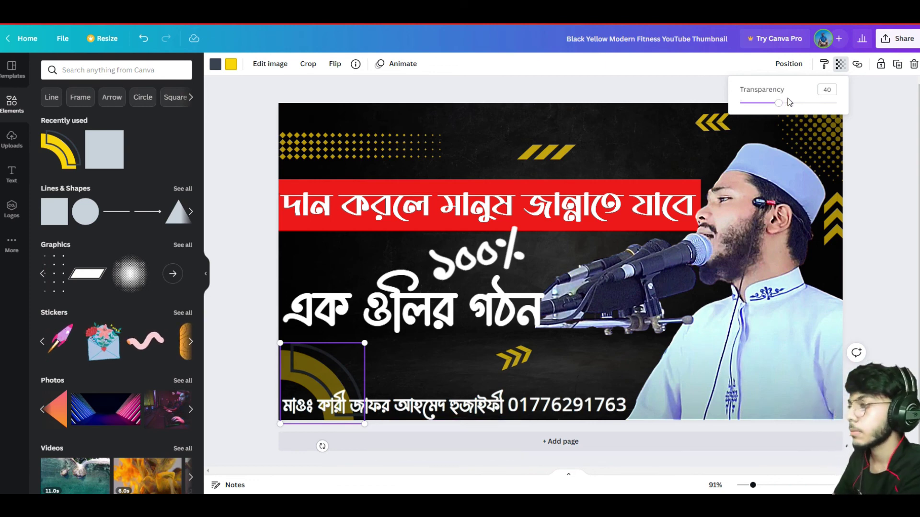
left_click(788, 103)
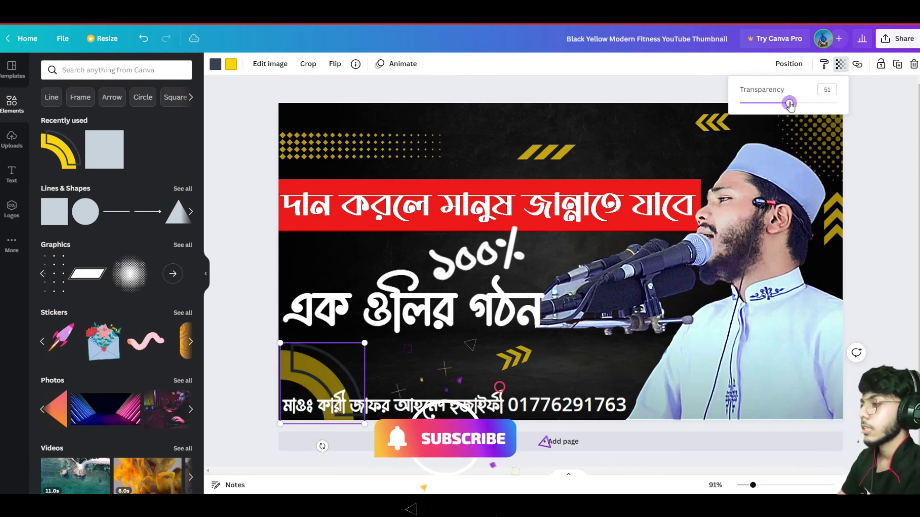
left_click(783, 104)
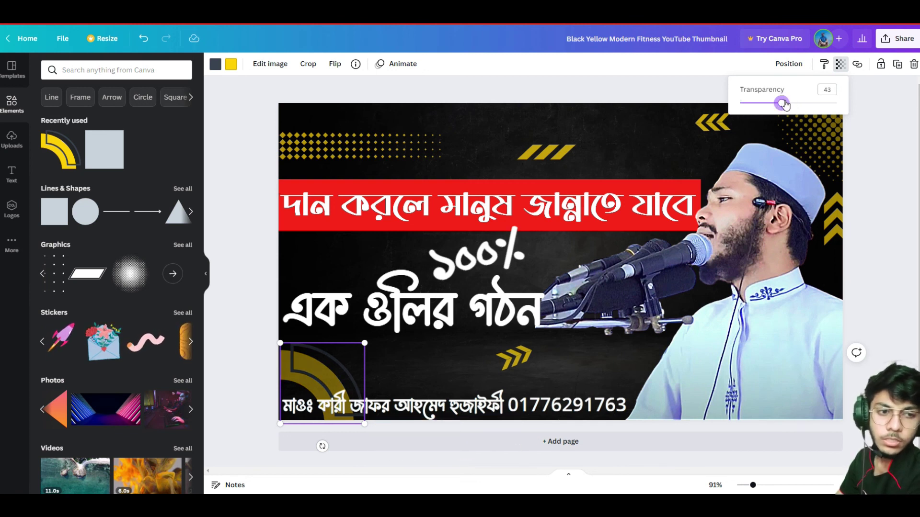
left_click(788, 104)
left_click(253, 229)
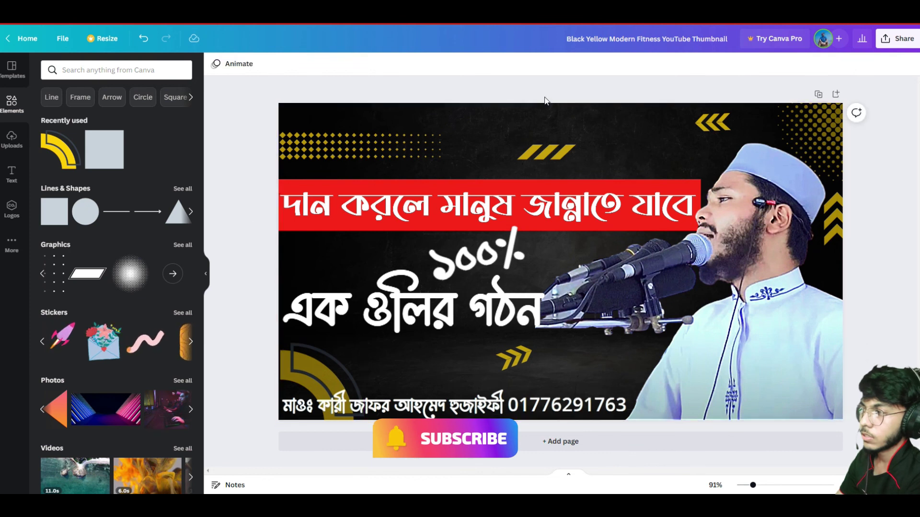
- Download the finished thumbnail as a PNG at 1280 × 720 px and dismiss the download notice
left_click(903, 39)
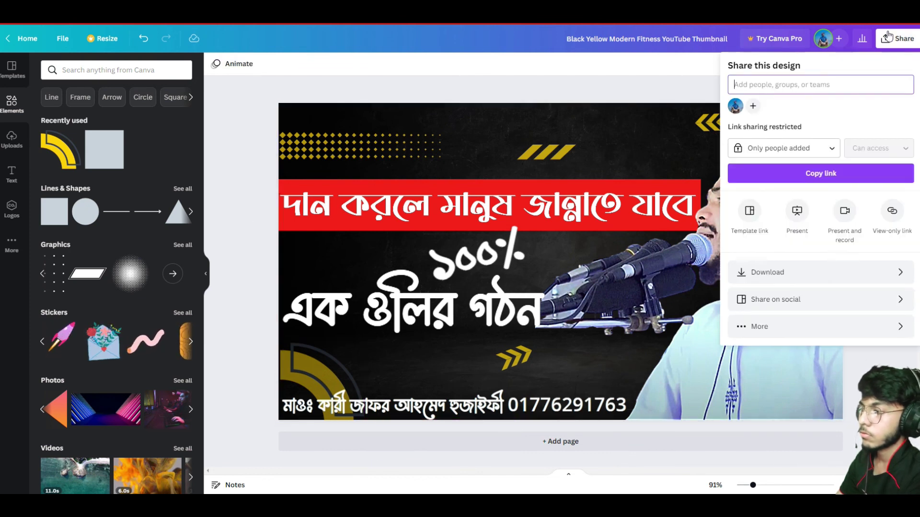
left_click(778, 274)
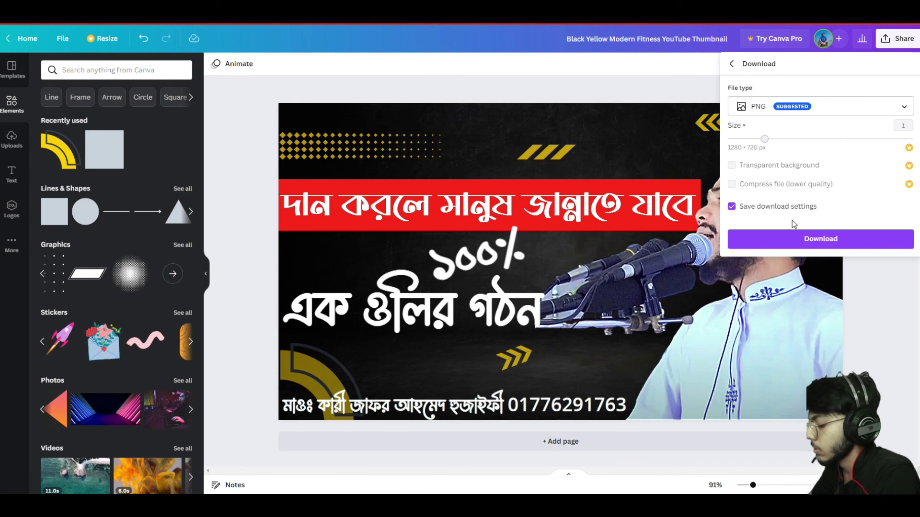
left_click(816, 240)
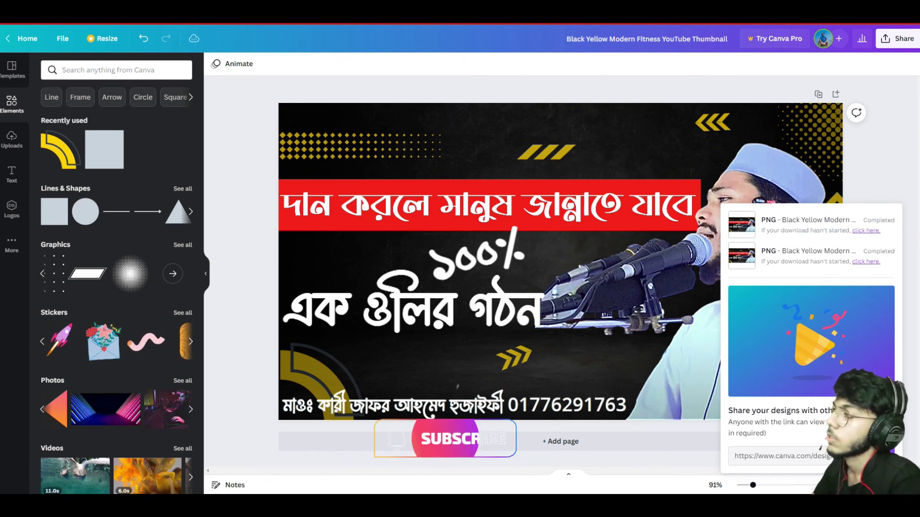
left_click(538, 317)
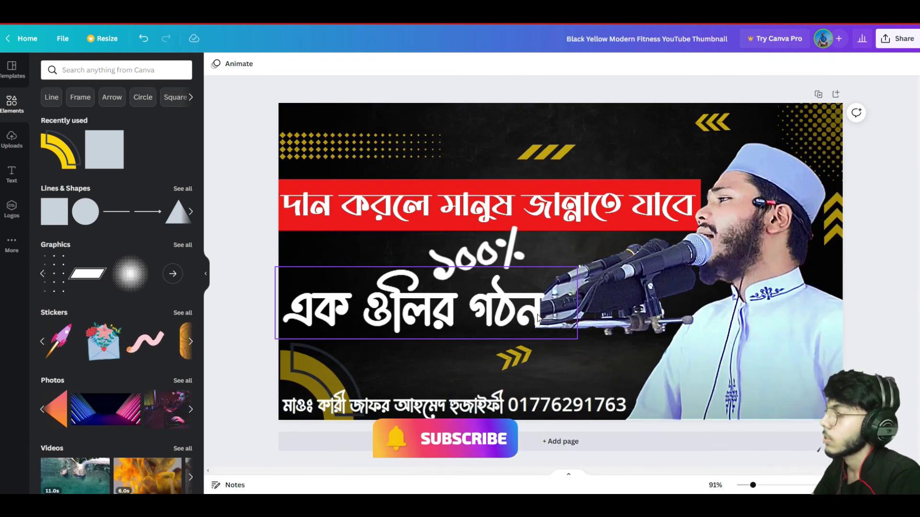